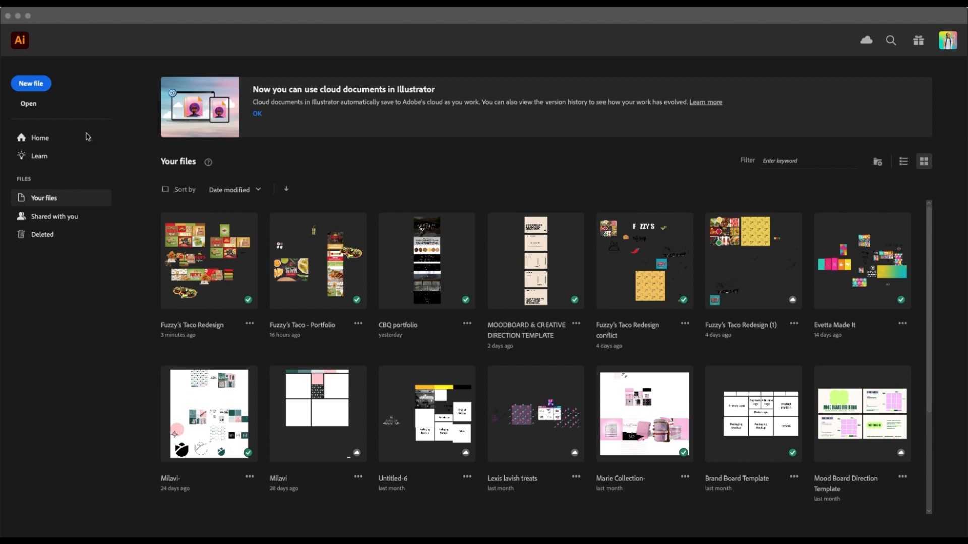
- Create a new document from the recent custom 2000 x 2000 px preset
{"action": "left_click", "coordinate": [37, 90]}
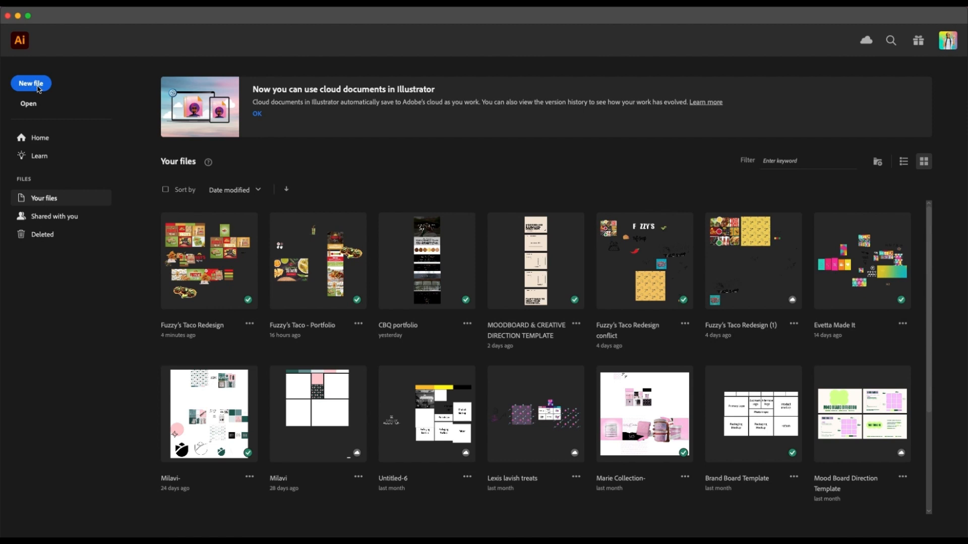
{"action": "left_click", "coordinate": [42, 86]}
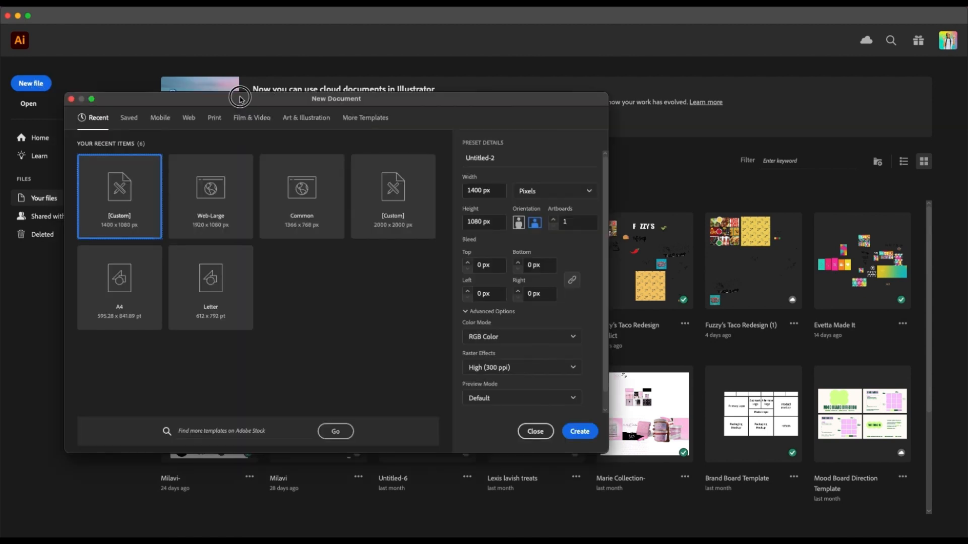
{"action": "left_click_drag", "start_coordinate": [243, 100], "coordinate": [360, 104]}
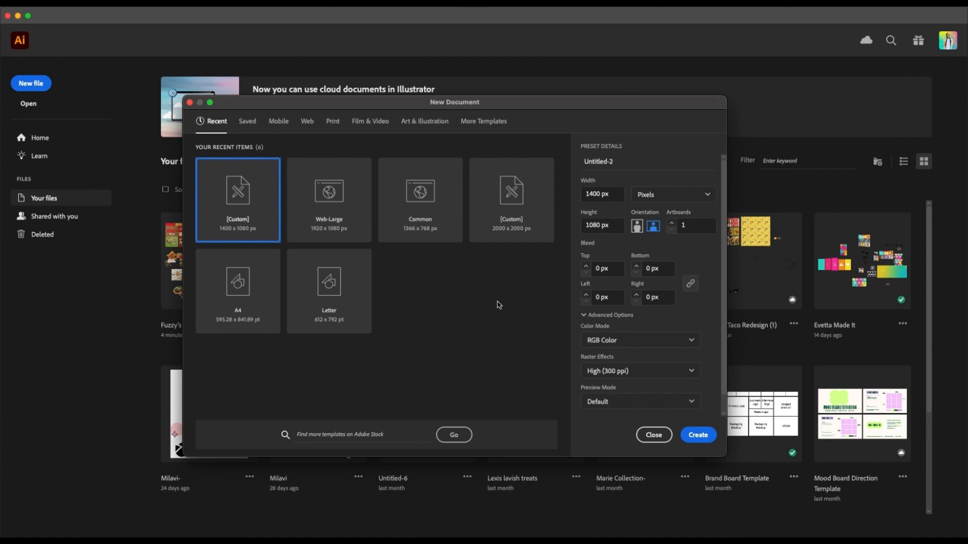
{"action": "left_click", "coordinate": [518, 229]}
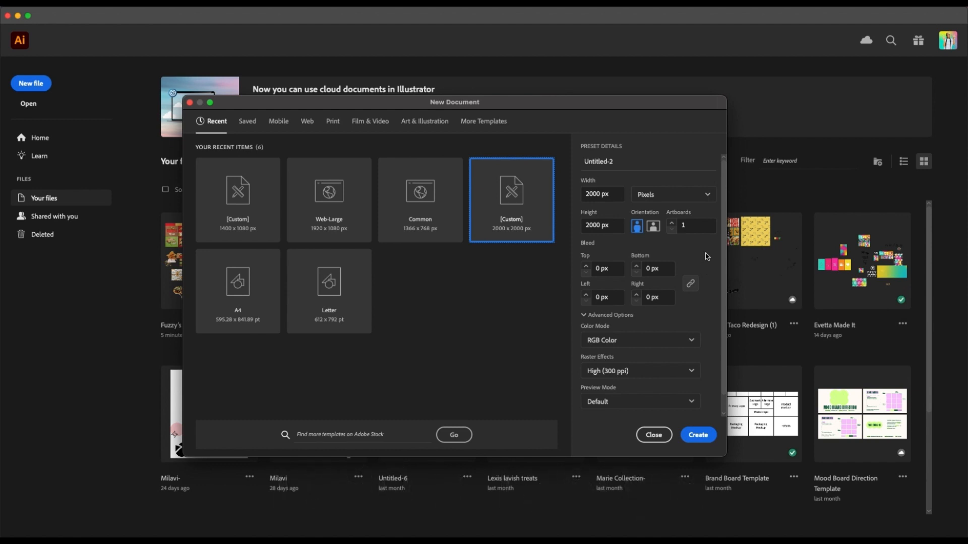
{"action": "left_click", "coordinate": [700, 437]}
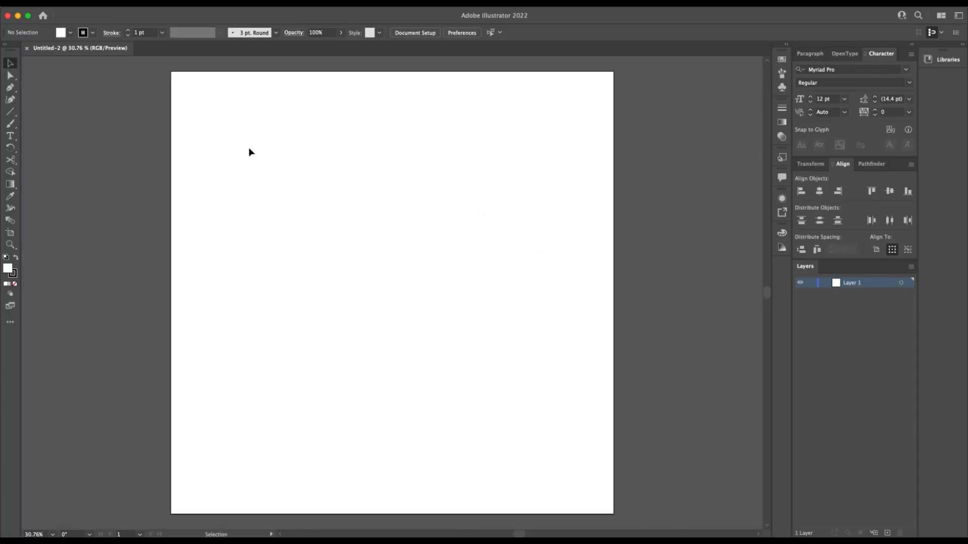
{"action": "key", "text": "super+minus"}
{"action": "key", "text": "super+minus"}
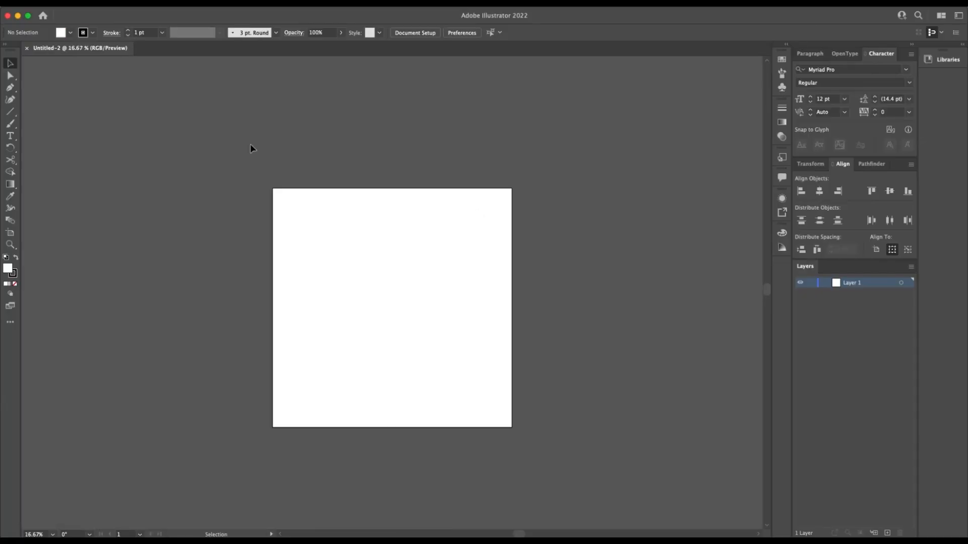
{"action": "left_click", "coordinate": [11, 234]}
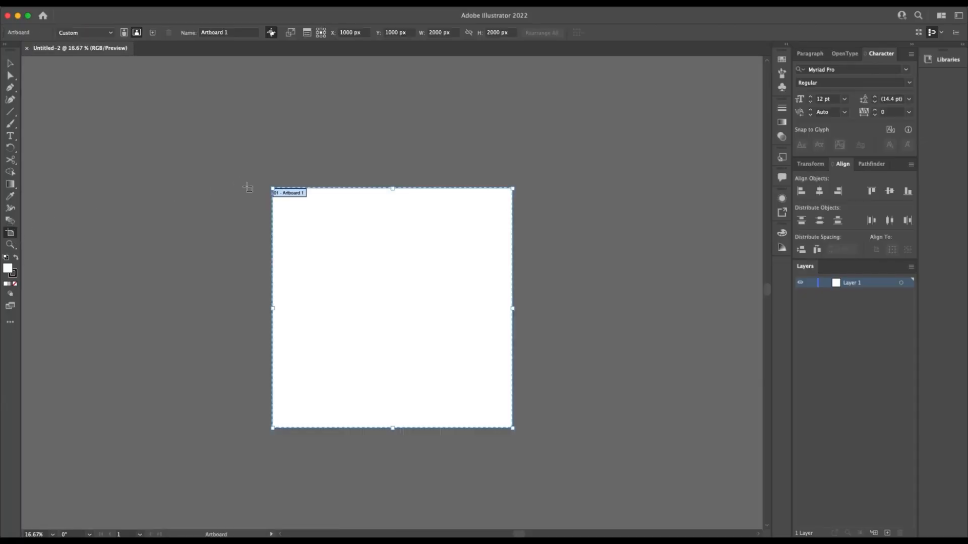
{"action": "key", "text": "Escape"}
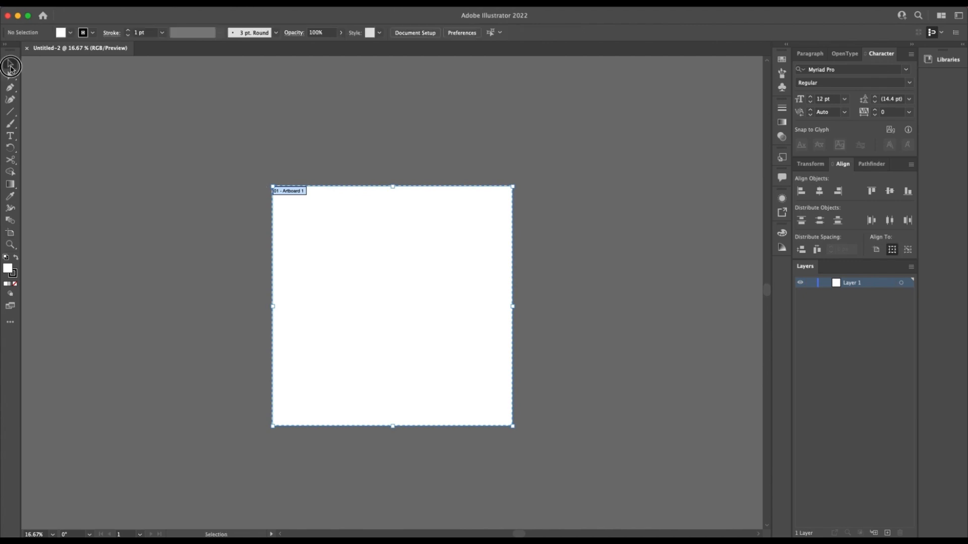
{"action": "scroll", "coordinate": [439, 292], "scroll_direction": "up", "scroll_amount": 3}
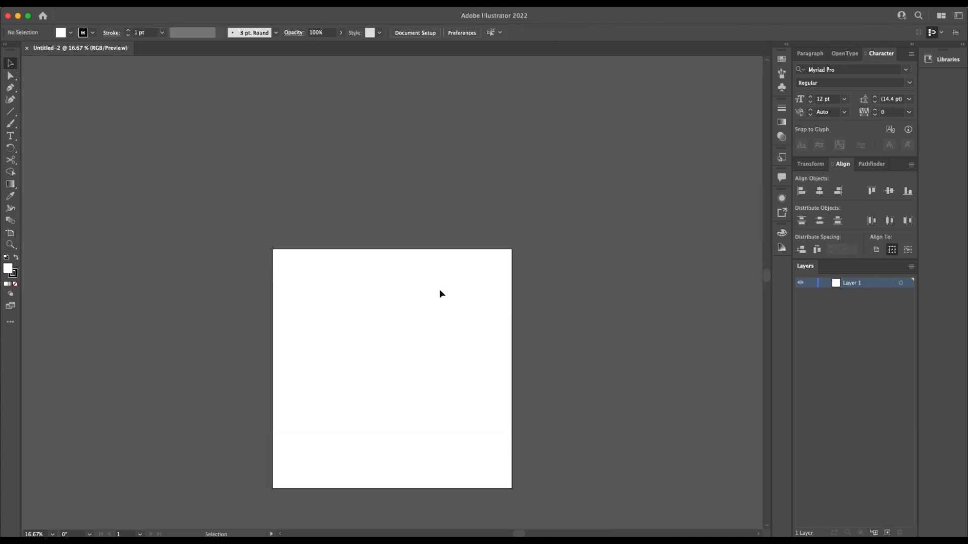
- Paste the copied Fuzzy's brand assets, move them above the artboard and scale them down to about 3122 x 1273 px
{"action": "key", "text": "super+minus"}
{"action": "key", "text": "super+minus"}
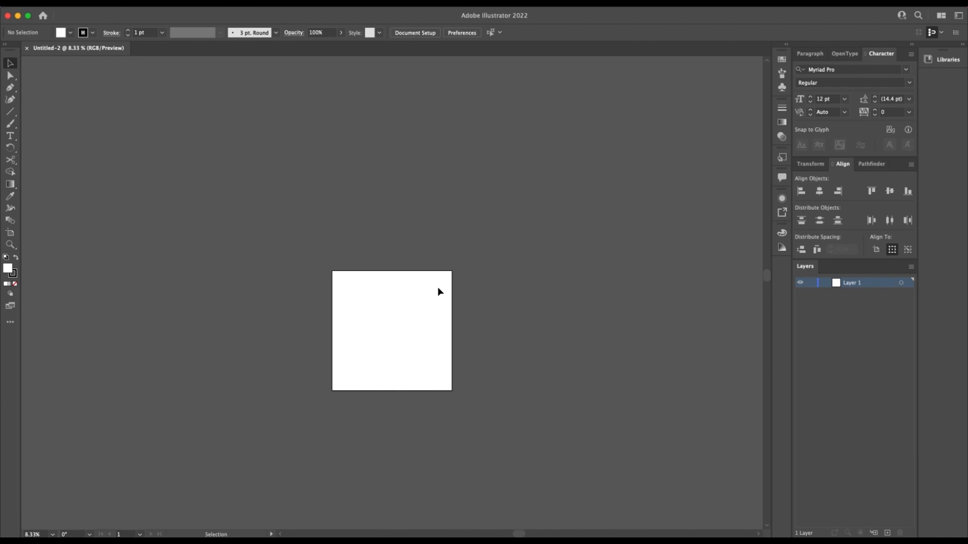
{"action": "key", "text": "a"}
{"action": "key", "text": "v"}
{"action": "key", "text": "super+v"}
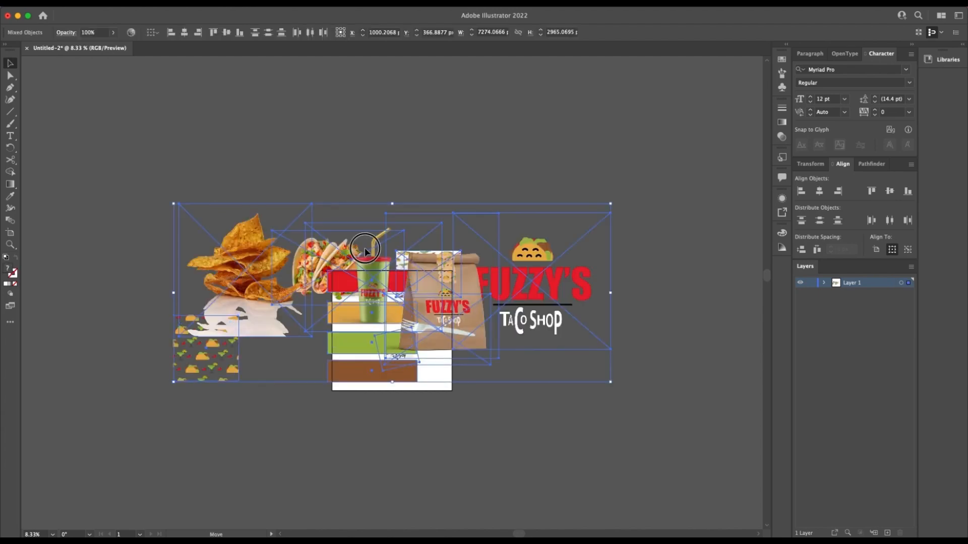
{"action": "left_click_drag", "start_coordinate": [364, 248], "coordinate": [292, 107]}
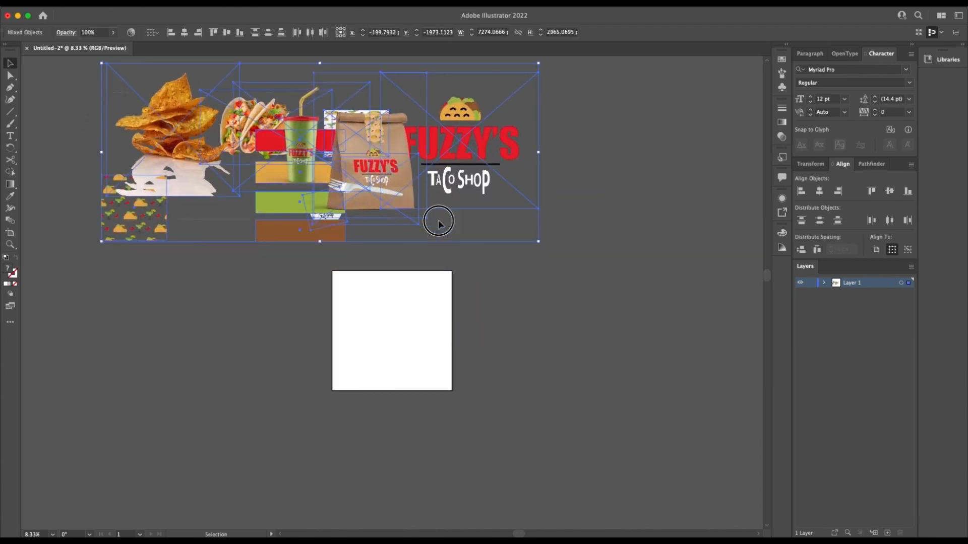
{"action": "left_click_drag", "start_coordinate": [539, 242], "coordinate": [289, 182]}
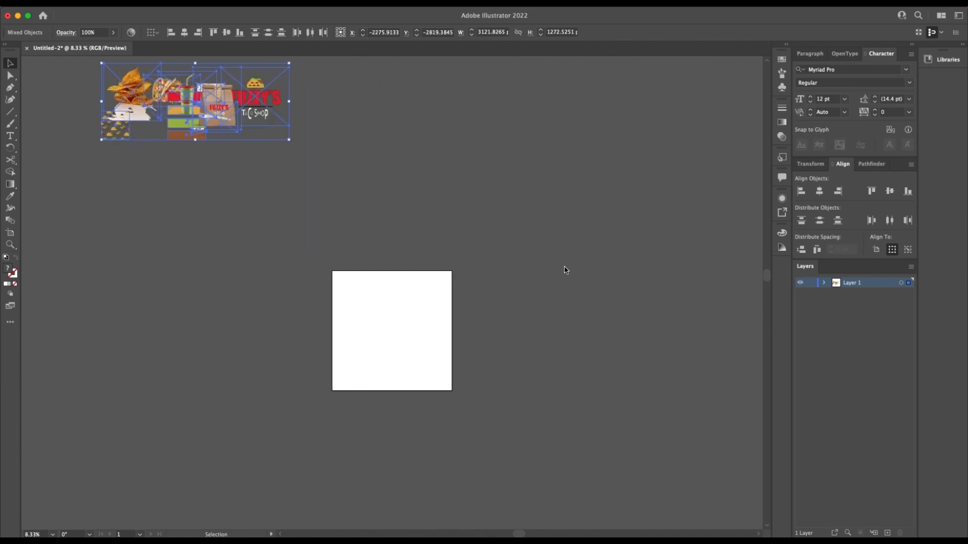
{"action": "left_click", "coordinate": [291, 163]}
- Separate the overlapping fork, paper bag, Fuzzy's logo, drink cup and tissue paper images in the space above the artboard
{"action": "scroll", "coordinate": [192, 165], "scroll_direction": "up", "scroll_amount": 2}
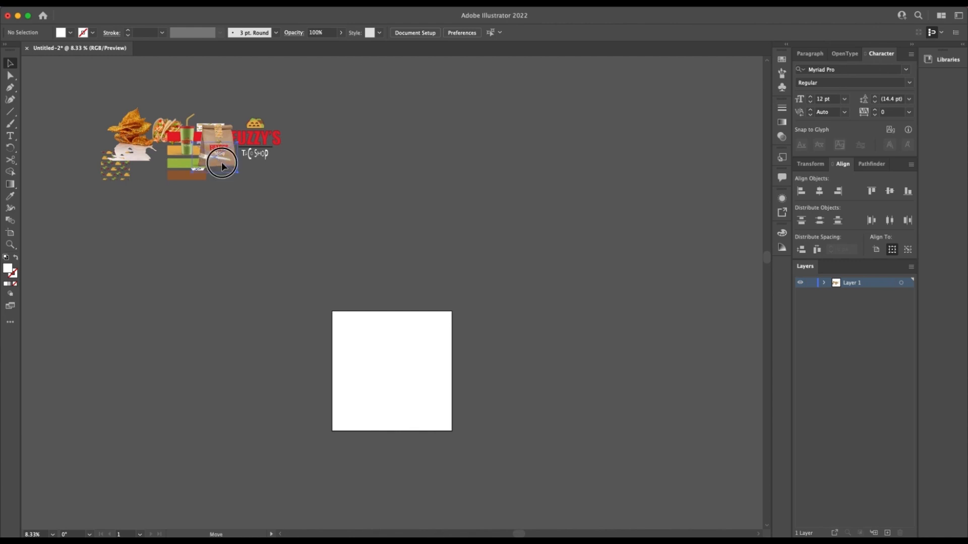
{"action": "left_click_drag", "start_coordinate": [176, 184], "coordinate": [150, 173]}
{"action": "left_click_drag", "start_coordinate": [222, 147], "coordinate": [314, 158]}
{"action": "left_click_drag", "start_coordinate": [255, 135], "coordinate": [271, 172]}
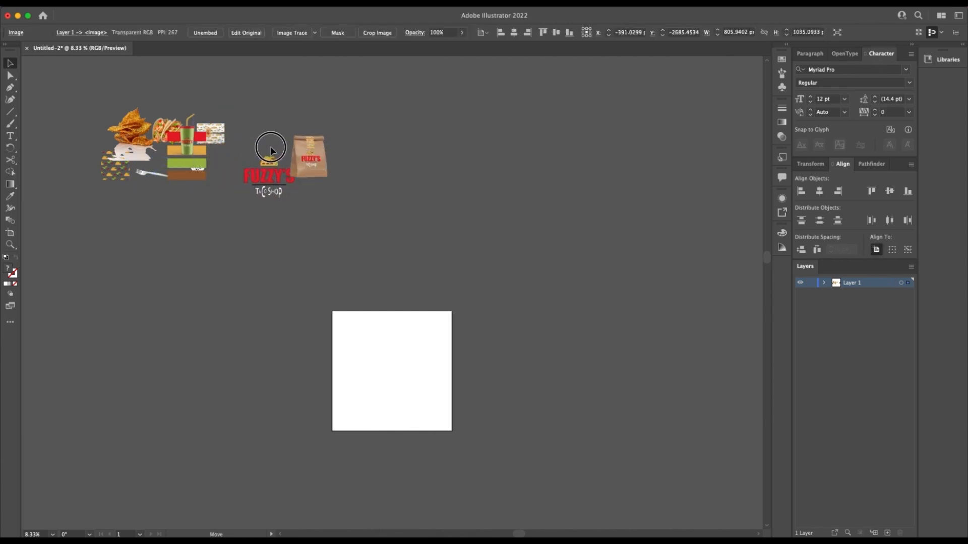
{"action": "left_click_drag", "start_coordinate": [215, 131], "coordinate": [233, 154]}
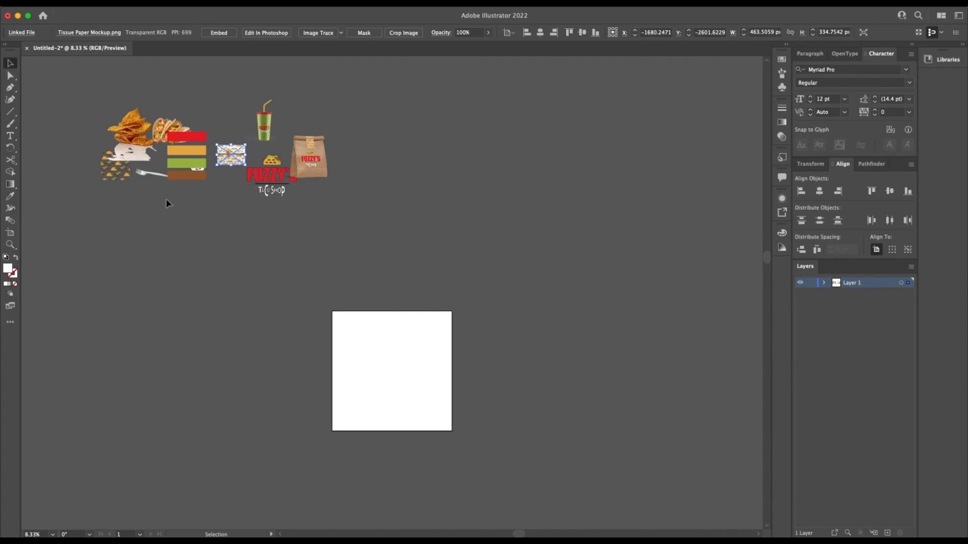
- Move the taco pattern square clear of the other assets and stack the four color bars directly beneath it
{"action": "left_click_drag", "start_coordinate": [117, 173], "coordinate": [82, 183]}
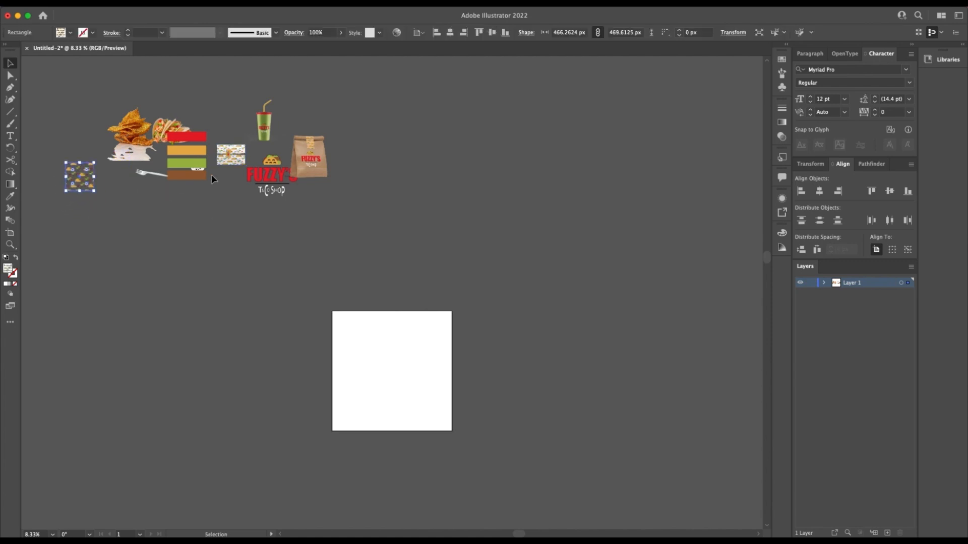
{"action": "left_click", "coordinate": [178, 167]}
{"action": "left_click", "coordinate": [181, 176], "text": "shift"}
{"action": "left_click", "coordinate": [184, 151], "text": "shift"}
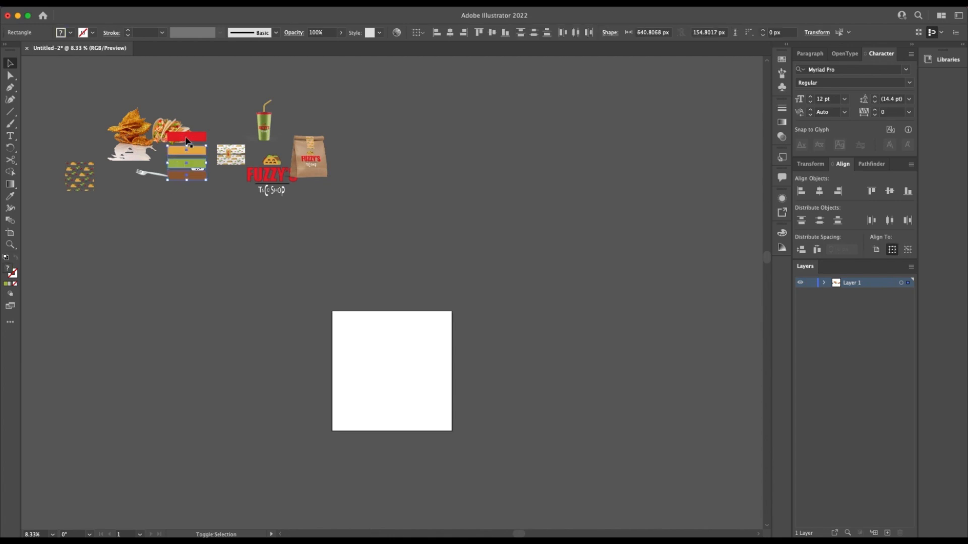
{"action": "left_click", "coordinate": [186, 138], "text": "shift"}
{"action": "left_click_drag", "start_coordinate": [186, 137], "coordinate": [78, 203]}
- Group the nachos, tacos and fork images close together above the taco pattern
{"action": "left_click_drag", "start_coordinate": [143, 135], "coordinate": [118, 114]}
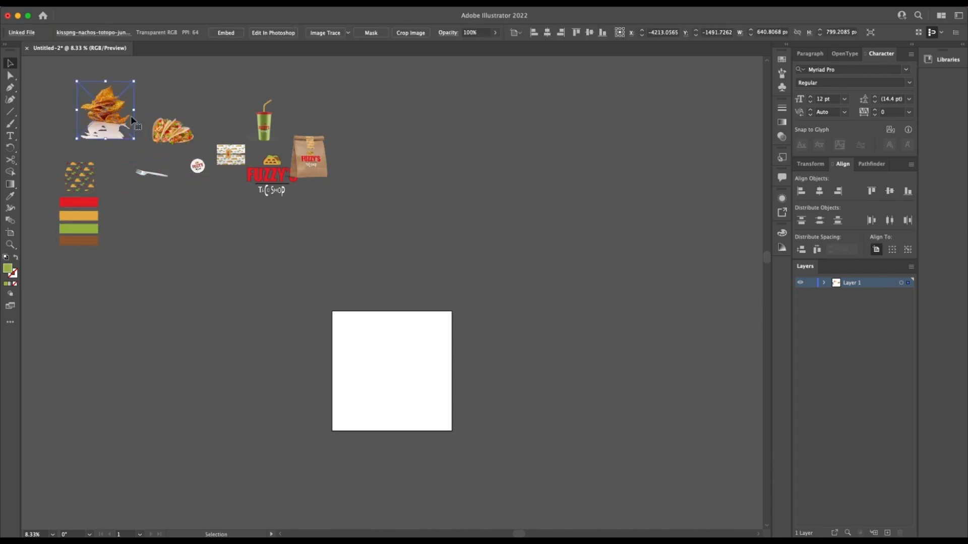
{"action": "left_click_drag", "start_coordinate": [170, 133], "coordinate": [149, 111]}
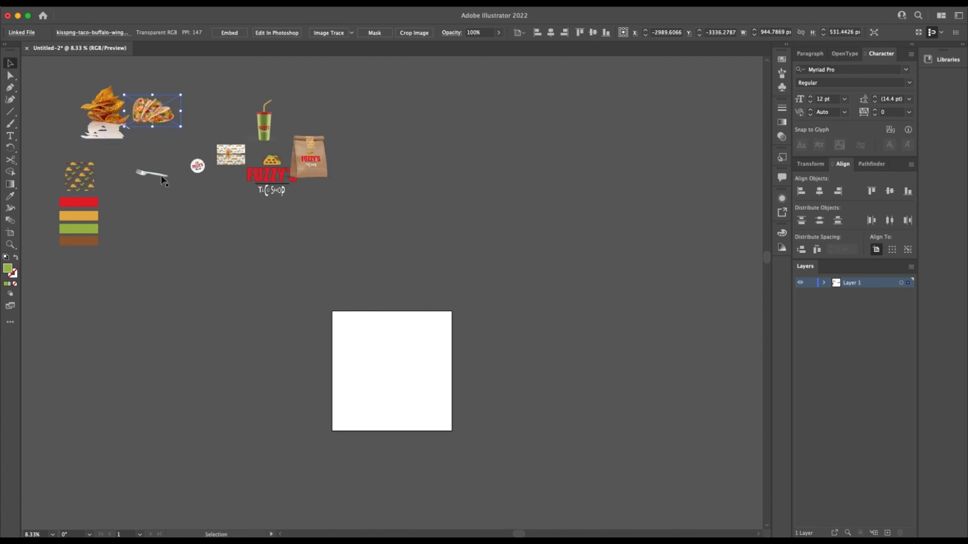
{"action": "left_click_drag", "start_coordinate": [164, 175], "coordinate": [166, 137]}
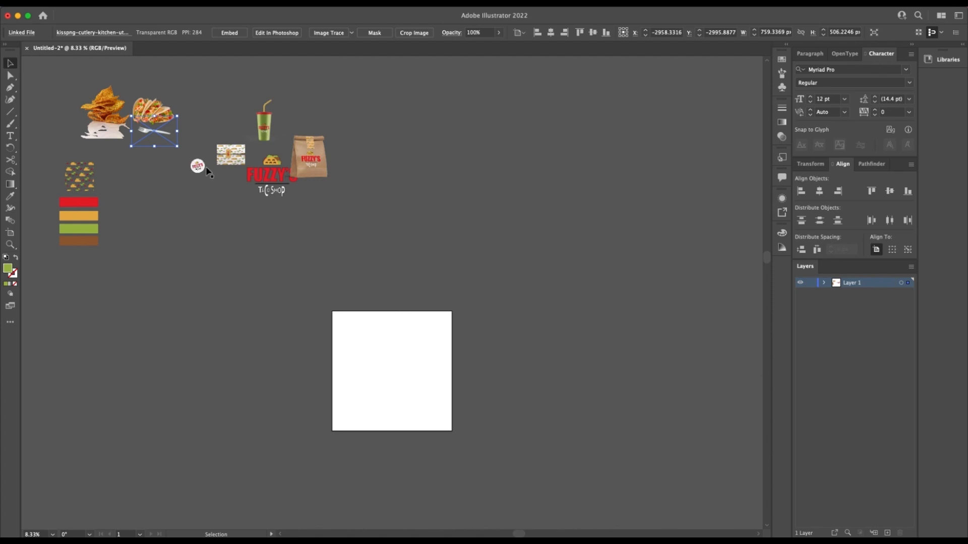
- Arrange the round sticker, paper bag and drink cup beside the pattern, with the Fuzzy's Taco Shop logo beside the bag
{"action": "left_click_drag", "start_coordinate": [194, 164], "coordinate": [133, 167]}
{"action": "scroll", "coordinate": [329, 160], "scroll_direction": "down", "scroll_amount": 1}
{"action": "left_click_drag", "start_coordinate": [317, 168], "coordinate": [176, 187]}
{"action": "left_click_drag", "start_coordinate": [264, 123], "coordinate": [135, 200]}
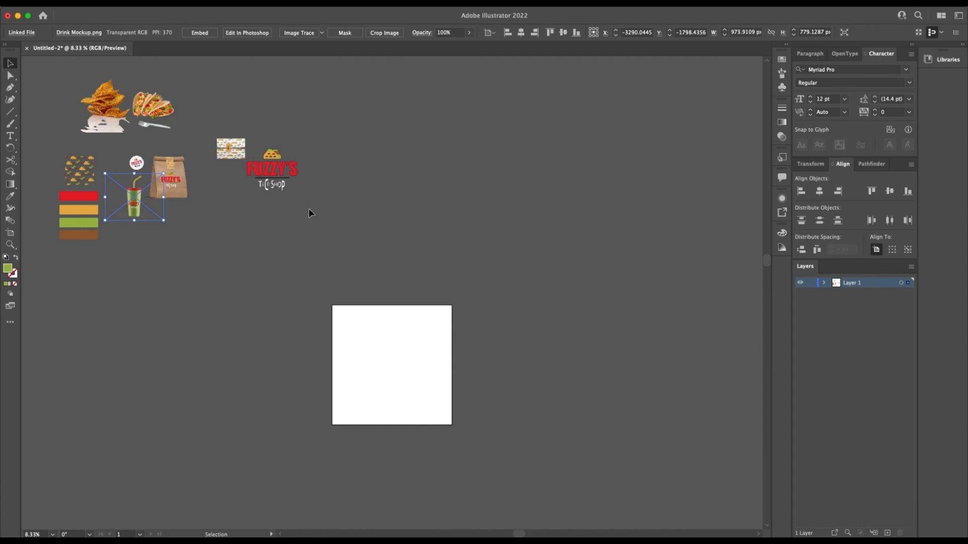
{"action": "scroll", "coordinate": [278, 151], "scroll_direction": "down", "scroll_amount": 1}
{"action": "left_click_drag", "start_coordinate": [277, 150], "coordinate": [229, 165]}
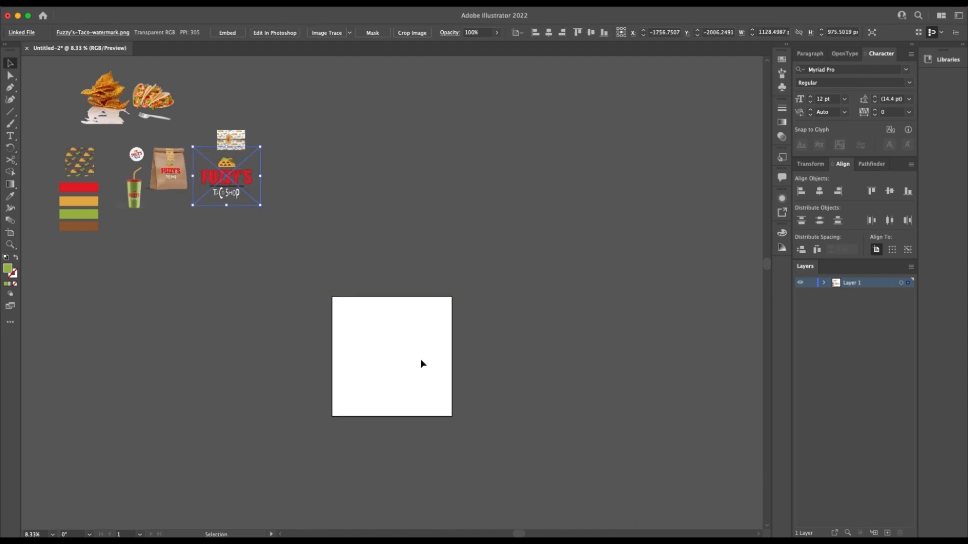
{"action": "left_click", "coordinate": [416, 346]}
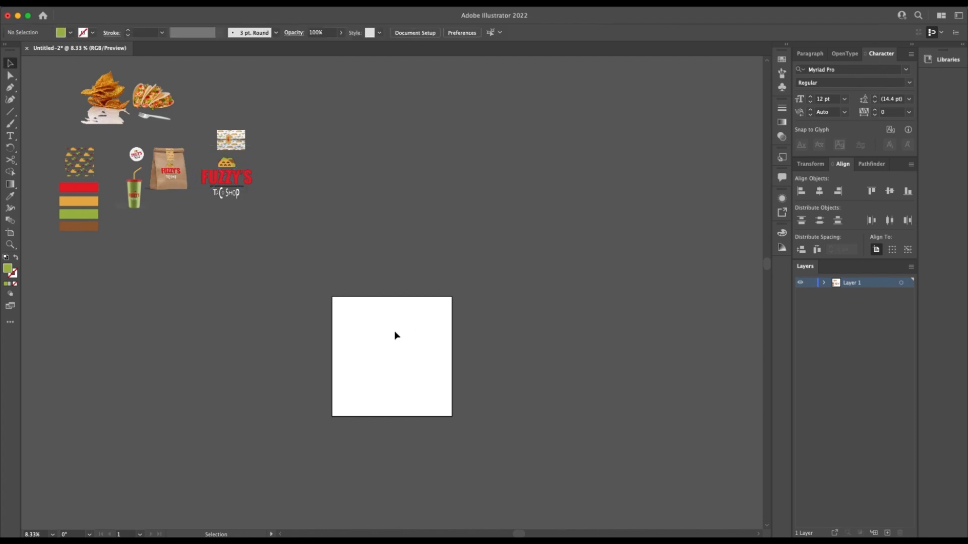
- Move Artboard 1 up and to the left, to X 491 px and Y 480 px
{"action": "scroll", "coordinate": [416, 331], "scroll_direction": "right", "scroll_amount": 2}
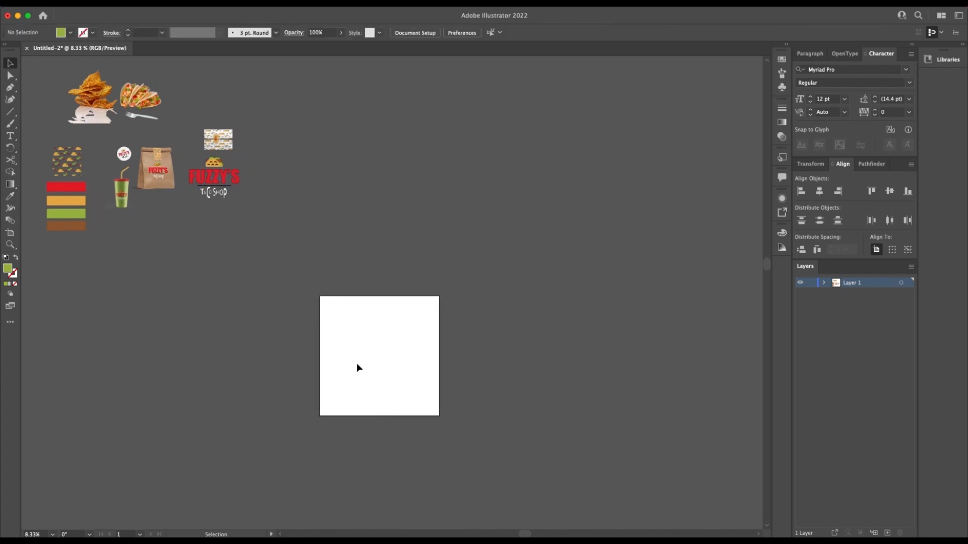
{"action": "scroll", "coordinate": [385, 349], "scroll_direction": "down", "scroll_amount": 2}
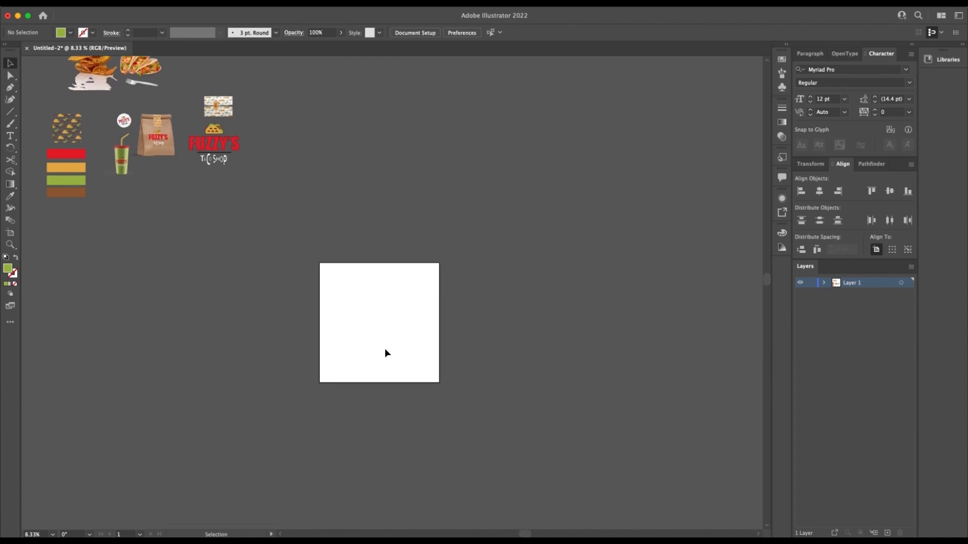
{"action": "key", "text": "super+equal"}
{"action": "key", "text": "v"}
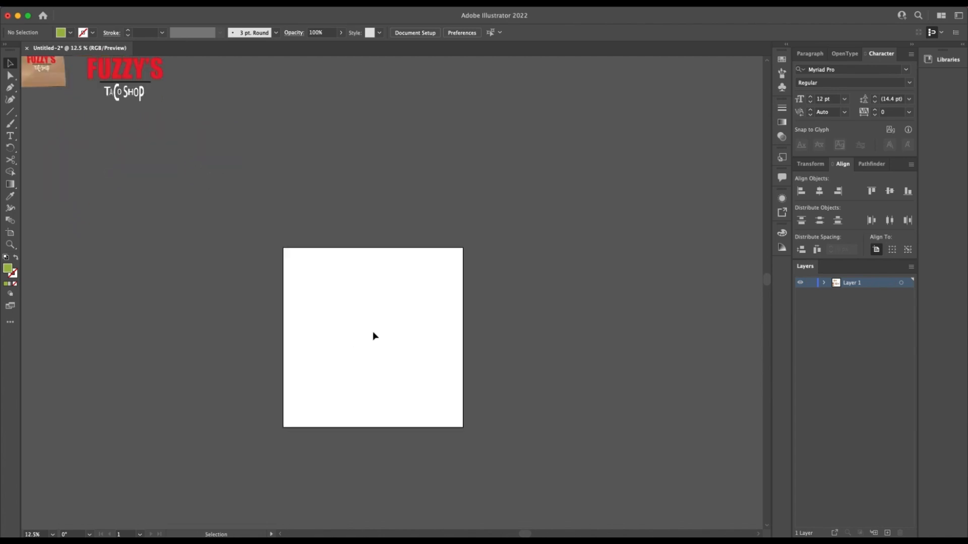
{"action": "left_click", "coordinate": [10, 234]}
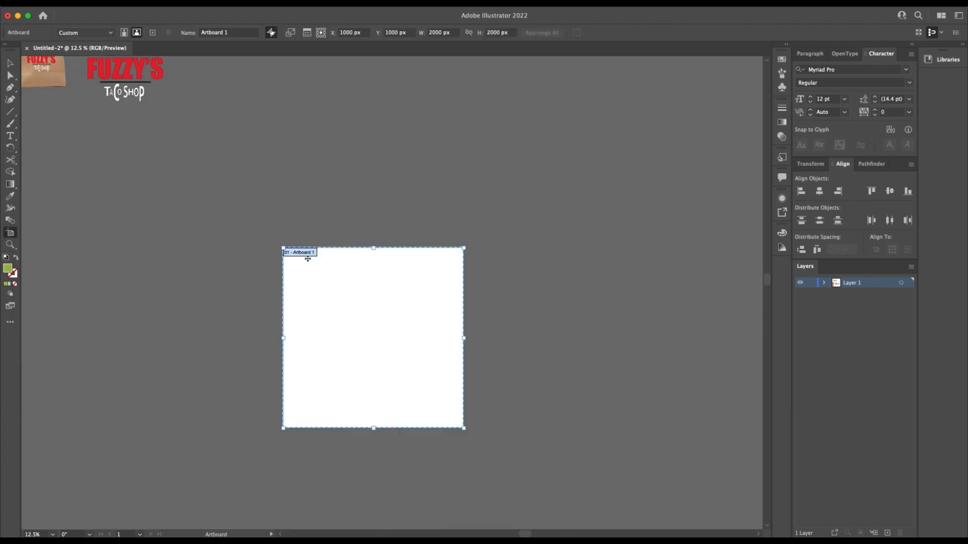
{"action": "left_click_drag", "start_coordinate": [301, 252], "coordinate": [293, 193]}
{"action": "left_click_drag", "start_coordinate": [226, 196], "coordinate": [257, 204]}
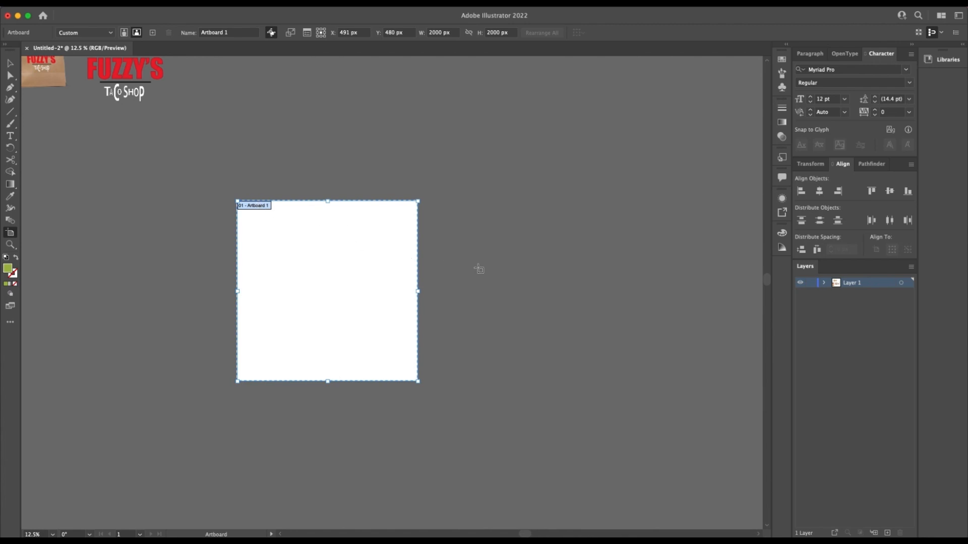
- Expand the contents of Layer 1 and select the Fuzzy's Taco Shop logo to locate it in the layer list
{"action": "left_click", "coordinate": [824, 283]}
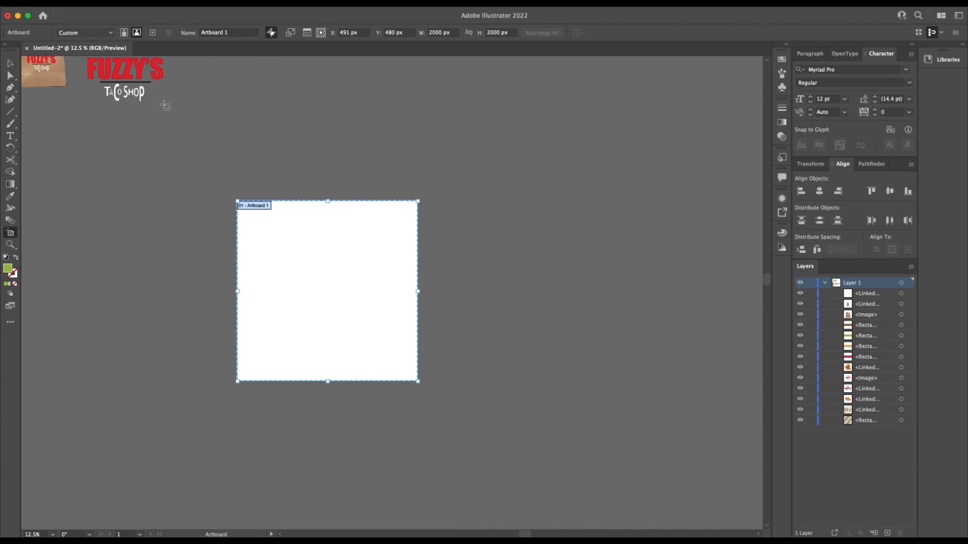
{"action": "key", "text": "v"}
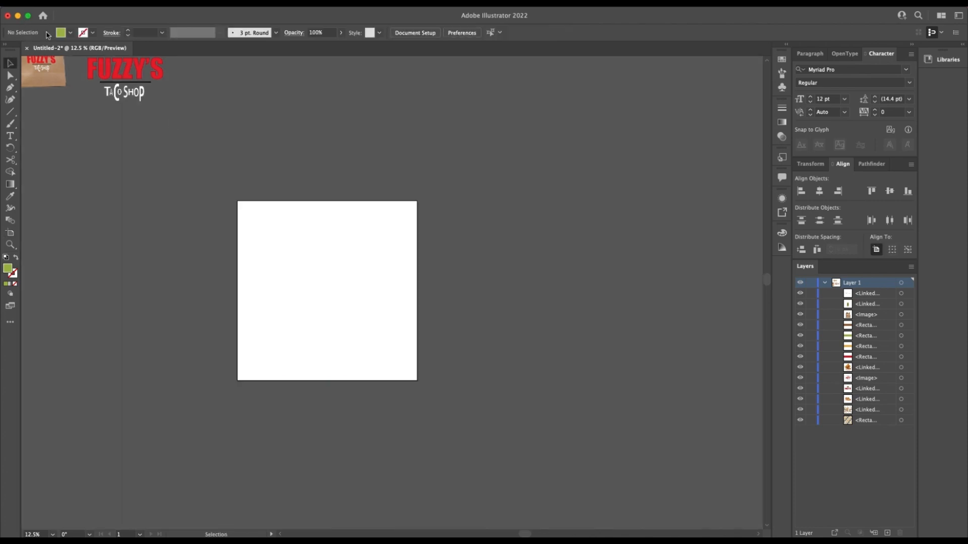
{"action": "left_click", "coordinate": [134, 78]}
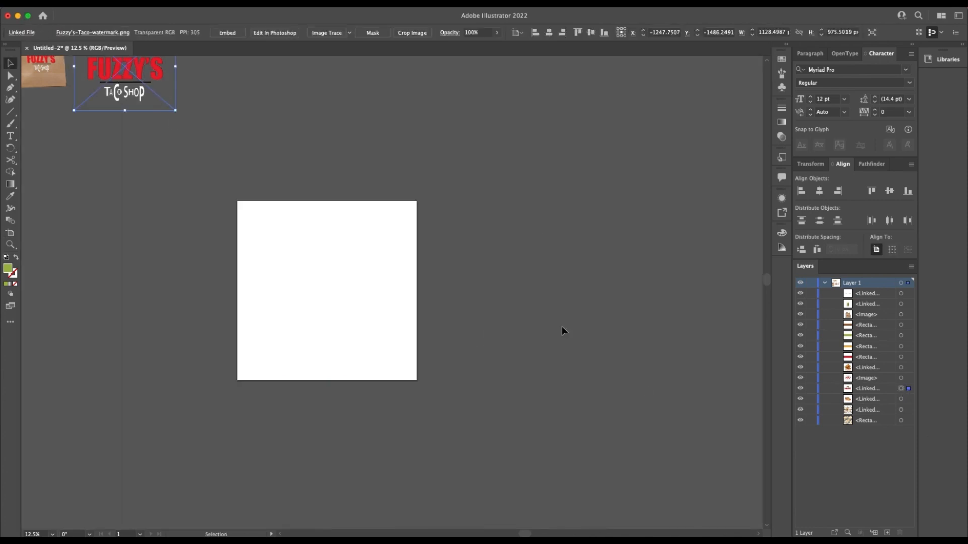
{"action": "scroll", "coordinate": [24, 298], "scroll_direction": "left", "scroll_amount": 3}
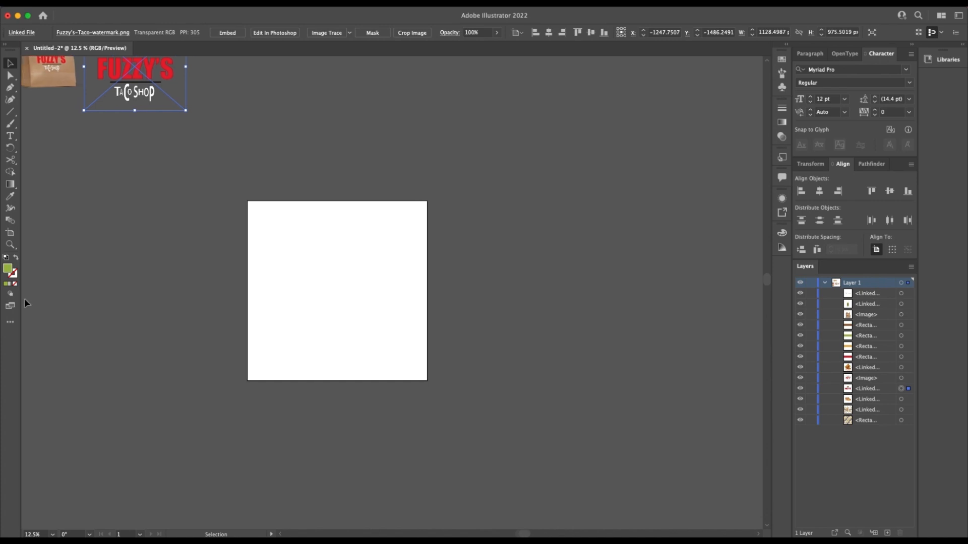
- Duplicate Artboard 1 so a second 2000 x 2000 px artboard sits directly beside it at X 2511 px, Y 480 px
{"action": "left_click", "coordinate": [10, 232]}
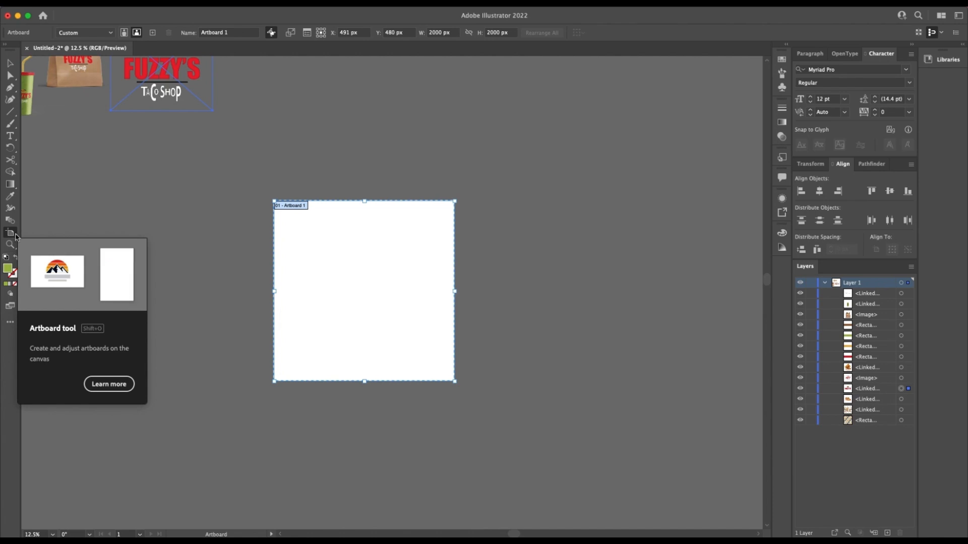
{"action": "left_click", "coordinate": [310, 205]}
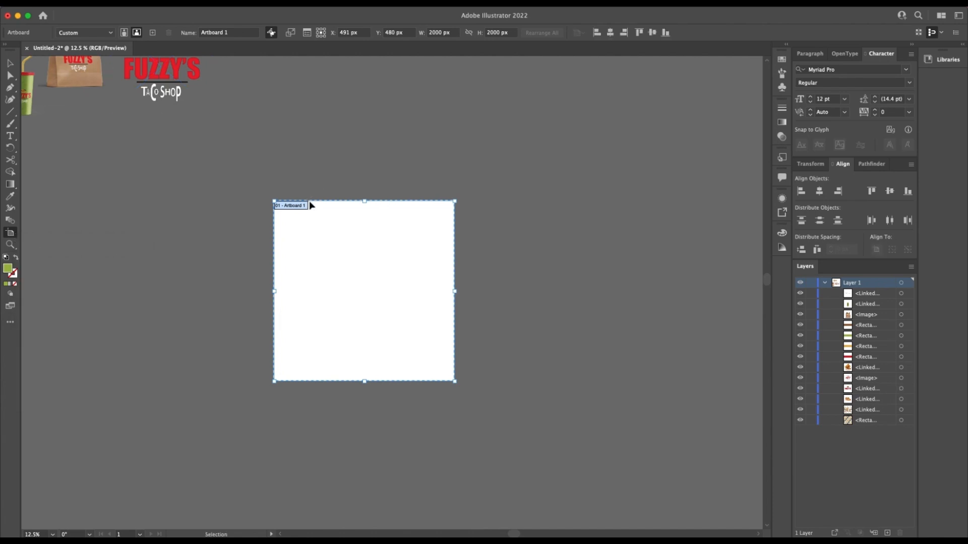
{"action": "key", "text": "super+c"}
{"action": "key", "text": "super+v"}
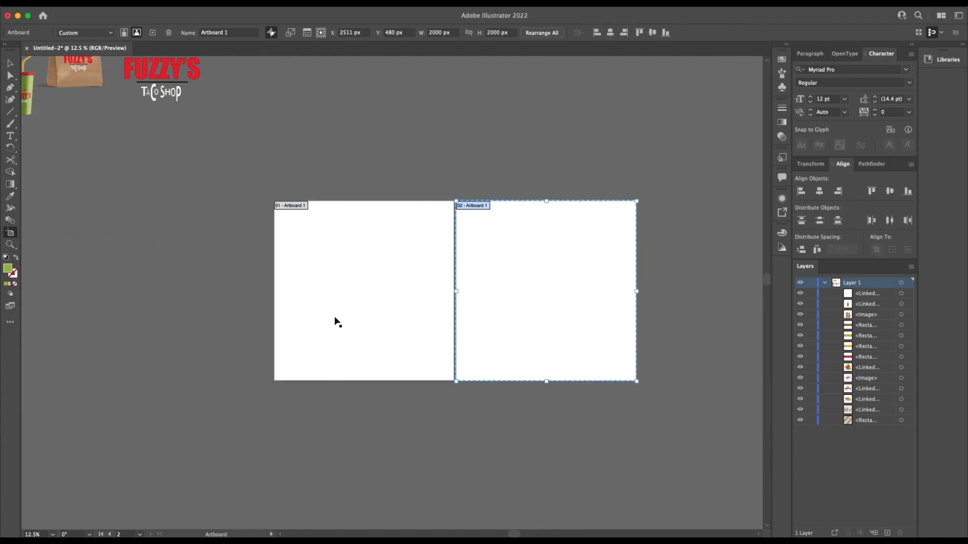
- Create a third artboard by duplicating the second one and place it close beside it at X 4529 px, Y 490 px
{"action": "scroll", "coordinate": [453, 215], "scroll_direction": "right", "scroll_amount": 2}
{"action": "scroll", "coordinate": [419, 210], "scroll_direction": "right", "scroll_amount": 10}
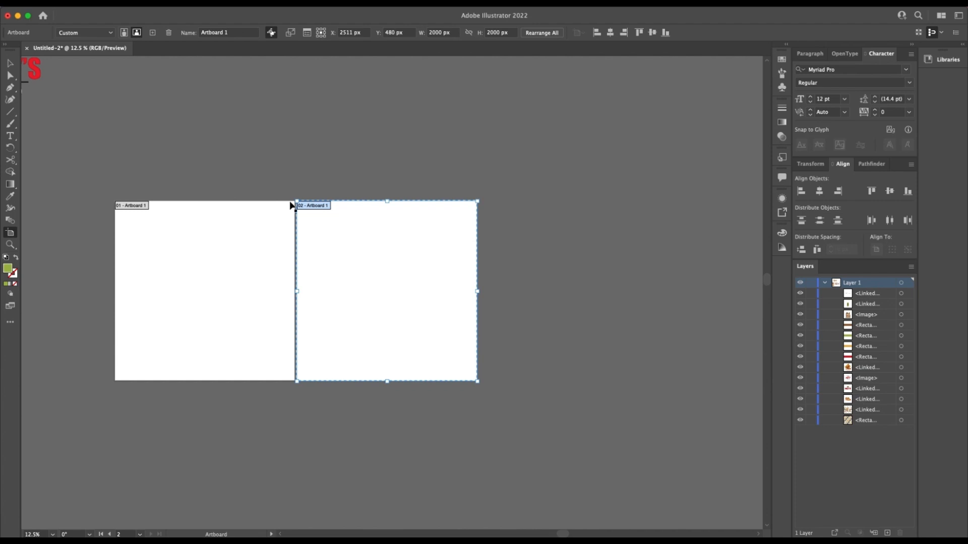
{"action": "left_click", "coordinate": [309, 206]}
{"action": "scroll", "coordinate": [308, 205], "scroll_direction": "down", "scroll_amount": 4}
{"action": "left_click_drag", "start_coordinate": [309, 206], "coordinate": [454, 261]}
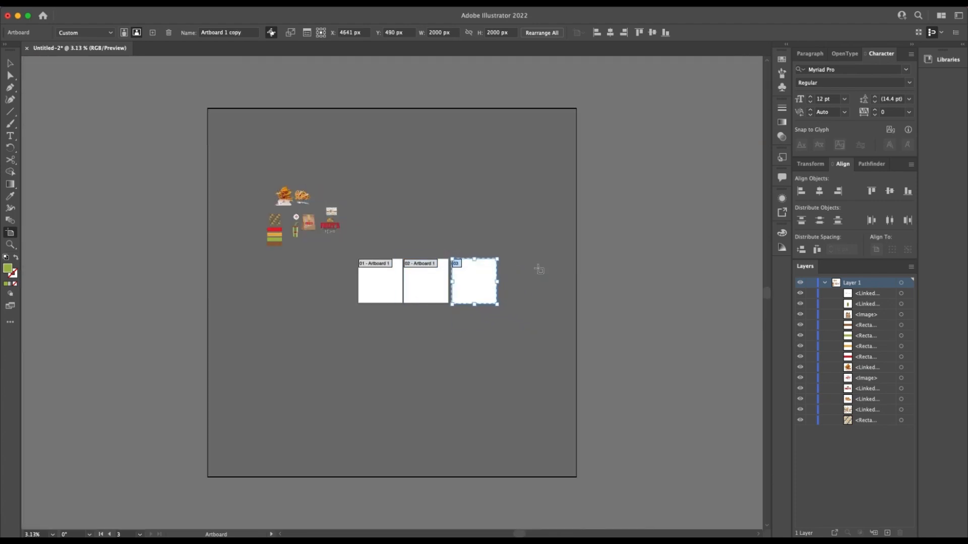
{"action": "scroll", "coordinate": [537, 267], "scroll_direction": "up", "scroll_amount": 4}
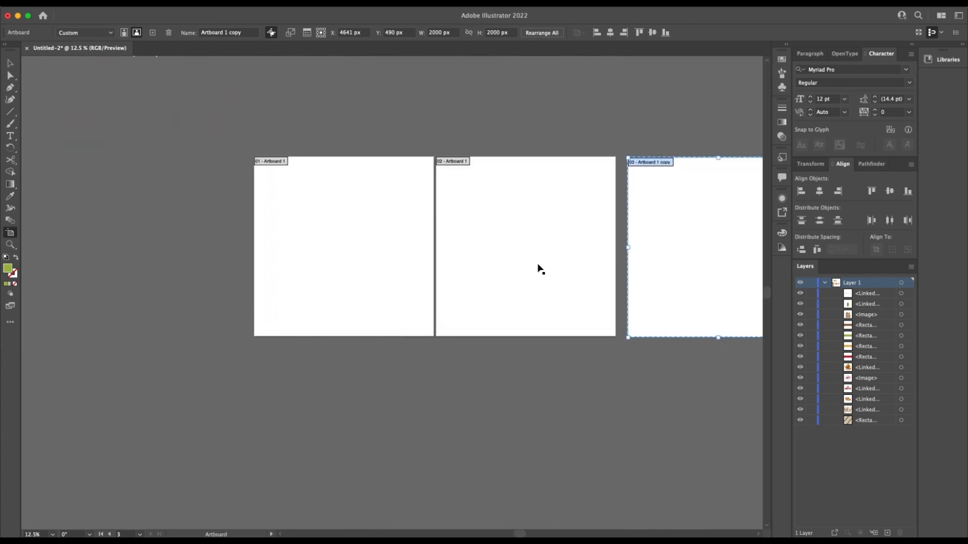
{"action": "left_click_drag", "start_coordinate": [588, 162], "coordinate": [577, 162]}
{"action": "left_click", "coordinate": [587, 163]}
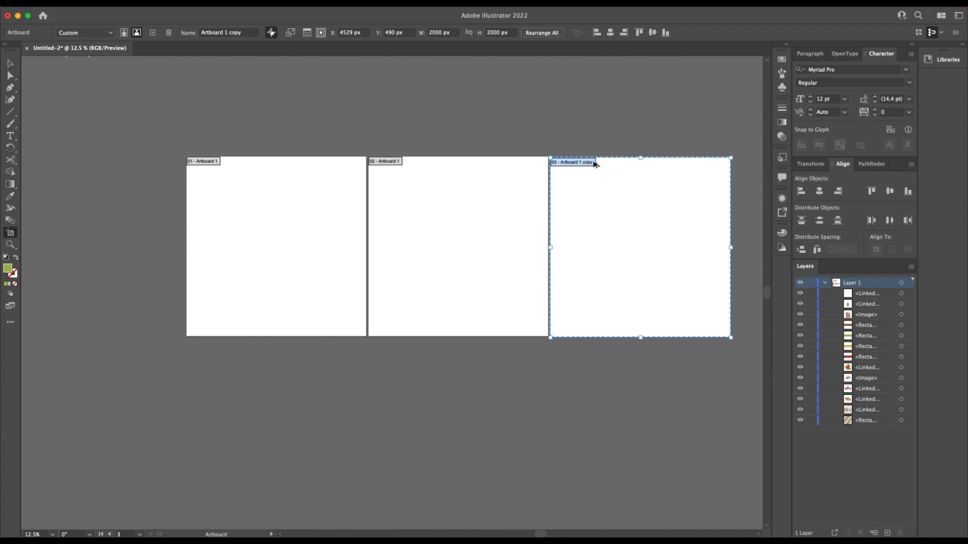
- Duplicate the third artboard to add a fourth at the end of the row, at X 6567 px, Y 457 px
{"action": "scroll", "coordinate": [586, 162], "scroll_direction": "down", "scroll_amount": 1}
{"action": "left_click_drag", "start_coordinate": [586, 163], "coordinate": [696, 168]}
{"action": "scroll", "coordinate": [585, 163], "scroll_direction": "right", "scroll_amount": 2}
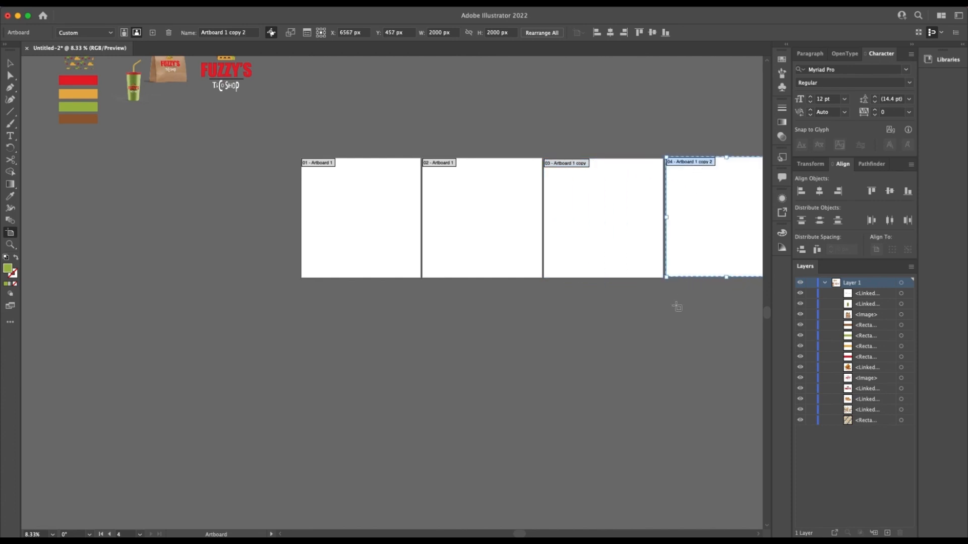
{"action": "scroll", "coordinate": [605, 303], "scroll_direction": "right", "scroll_amount": 5}
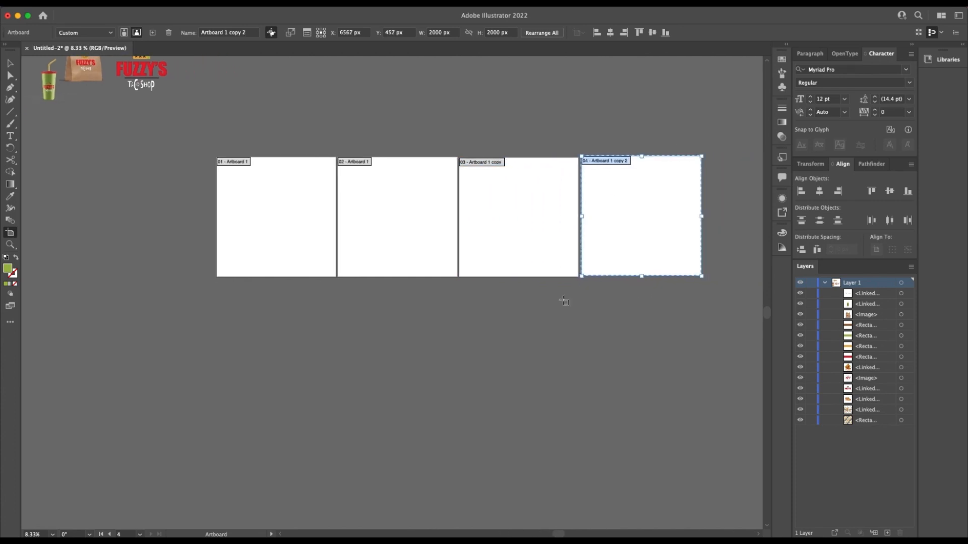
{"action": "left_click", "coordinate": [11, 64]}
{"action": "left_click", "coordinate": [295, 218]}
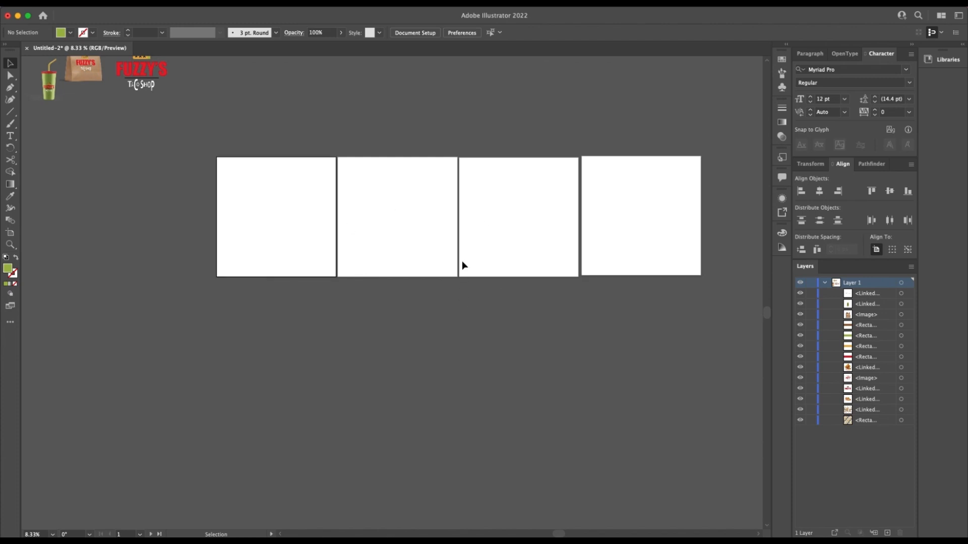
{"action": "scroll", "coordinate": [462, 261], "scroll_direction": "right", "scroll_amount": 1}
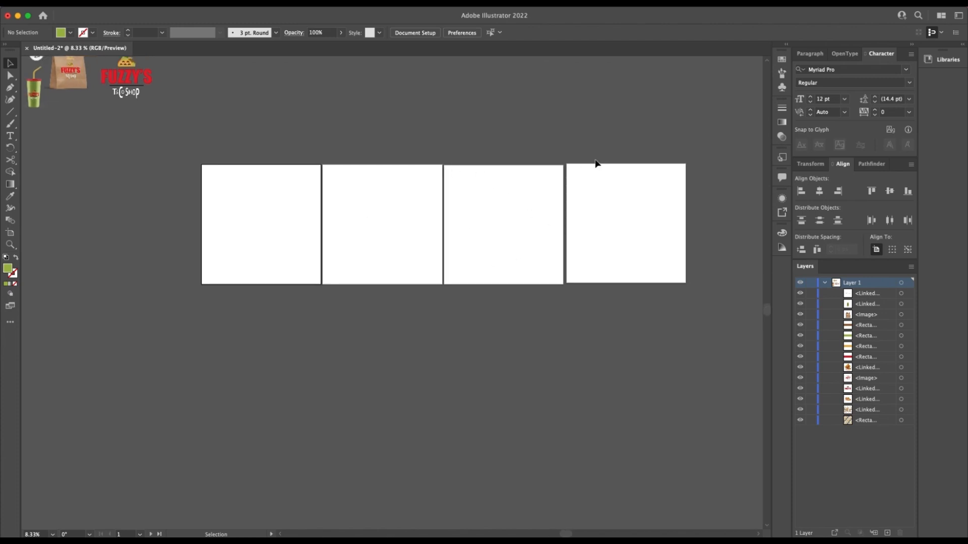
- Select all four artboards and align their bottom edges
{"action": "left_click", "coordinate": [10, 233]}
{"action": "left_click", "coordinate": [352, 174], "text": "shift"}
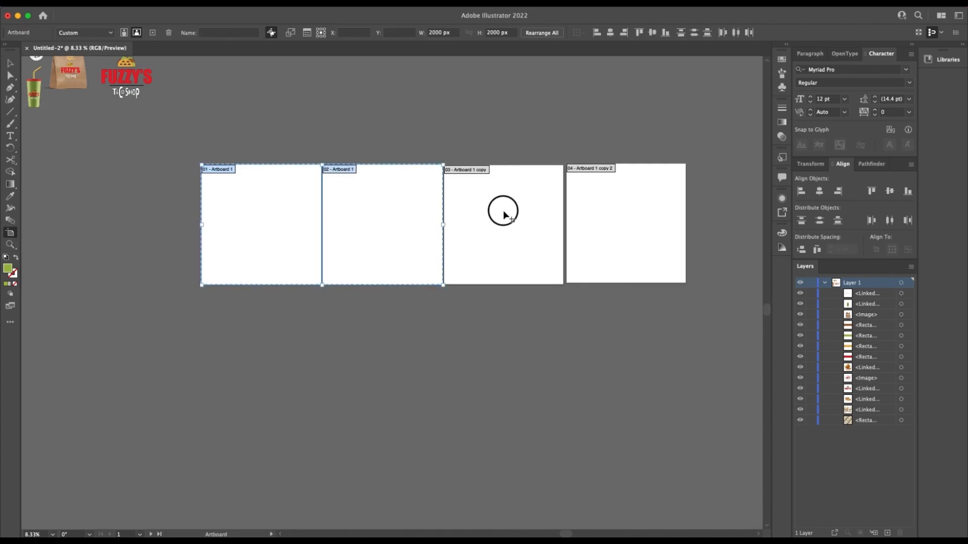
{"action": "left_click", "coordinate": [503, 211], "text": "shift"}
{"action": "left_click", "coordinate": [682, 211], "text": "shift"}
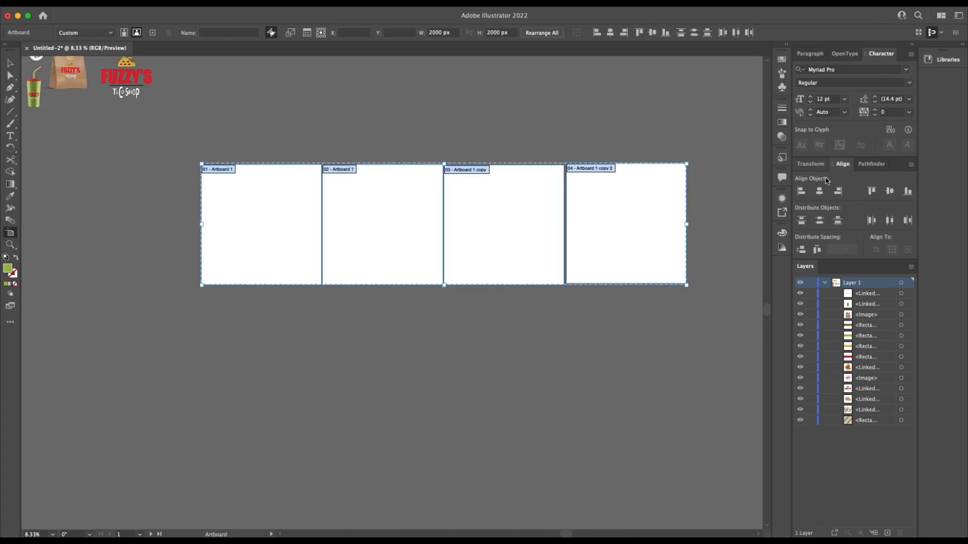
{"action": "left_click", "coordinate": [909, 192]}
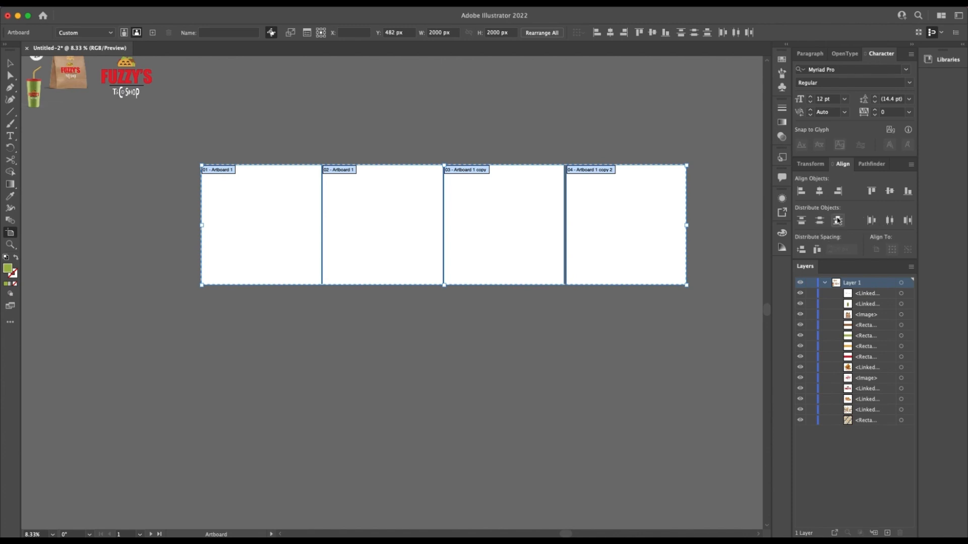
{"action": "left_click", "coordinate": [717, 196]}
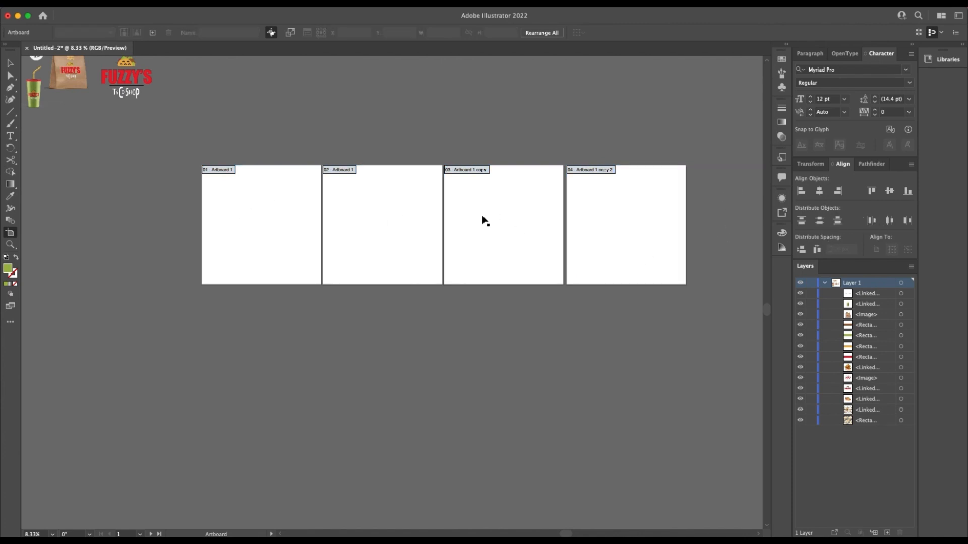
- Move the second, third and fourth artboards leftward to close the gaps so the four sit edge to edge in a row
{"action": "left_click", "coordinate": [345, 171]}
{"action": "left_click_drag", "start_coordinate": [344, 170], "coordinate": [343, 171]}
{"action": "left_click", "coordinate": [482, 170]}
{"action": "left_click_drag", "start_coordinate": [482, 169], "coordinate": [479, 170]}
{"action": "left_click_drag", "start_coordinate": [589, 170], "coordinate": [577, 173]}
{"action": "left_click", "coordinate": [496, 297]}
{"action": "left_click", "coordinate": [10, 63]}
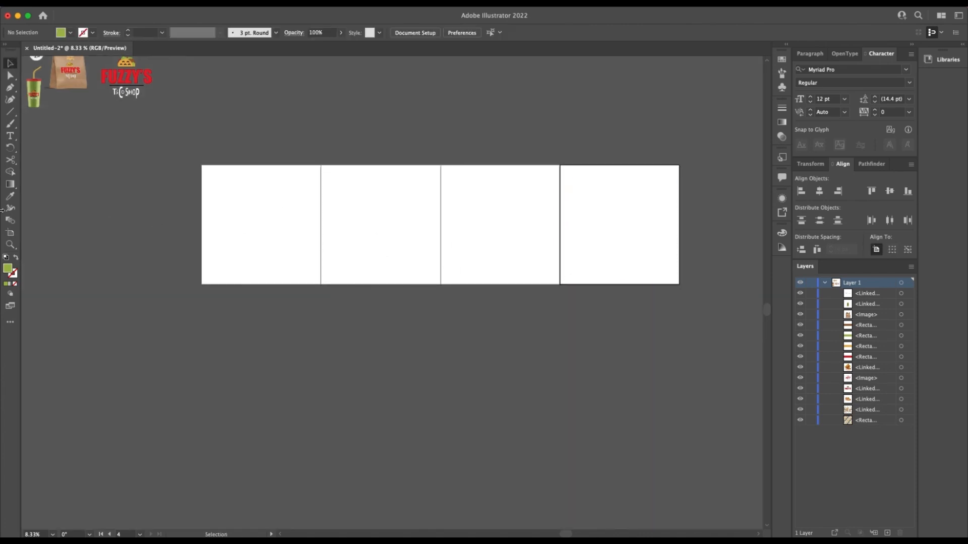
- Select all four artboards and distribute them evenly by their horizontal centers
{"action": "left_click", "coordinate": [10, 233]}
{"action": "key", "text": "ctrl+a"}
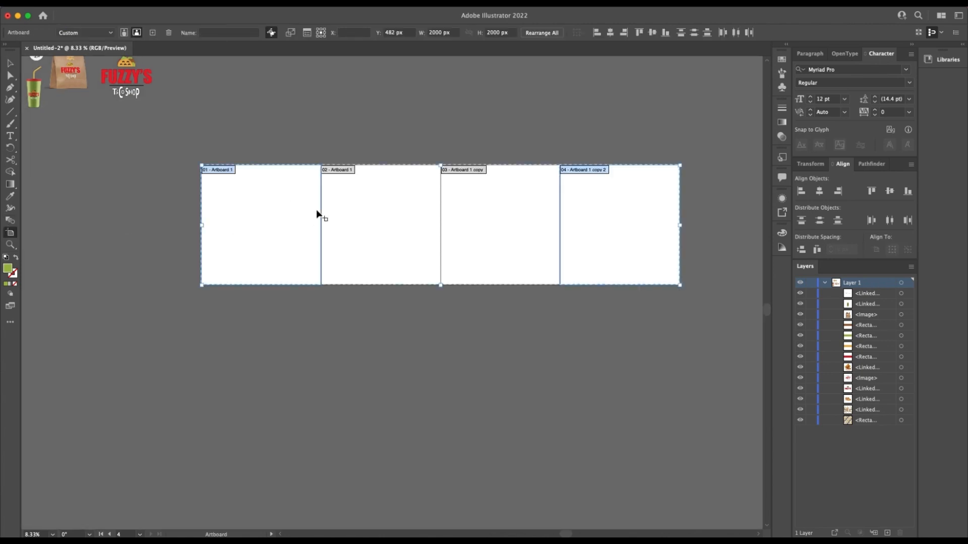
{"action": "left_click", "coordinate": [496, 198], "text": "shift"}
{"action": "left_click", "coordinate": [891, 223]}
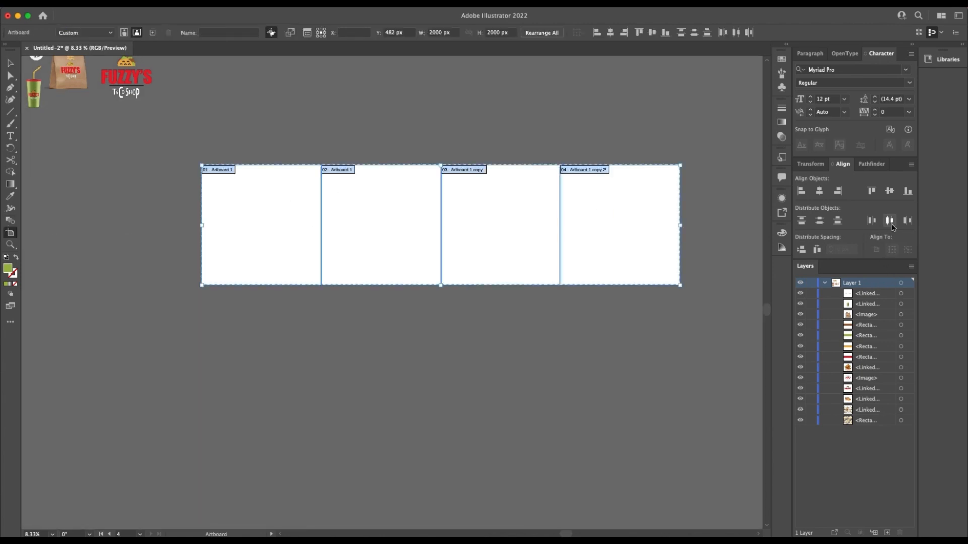
{"action": "left_click", "coordinate": [11, 64]}
{"action": "scroll", "coordinate": [497, 198], "scroll_direction": "right", "scroll_amount": 3}
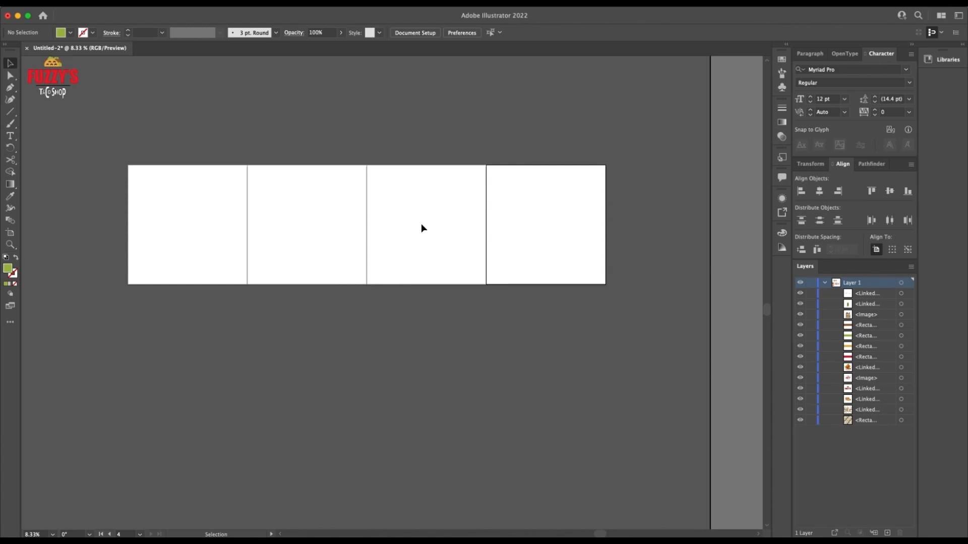
{"action": "scroll", "coordinate": [279, 211], "scroll_direction": "left", "scroll_amount": 1}
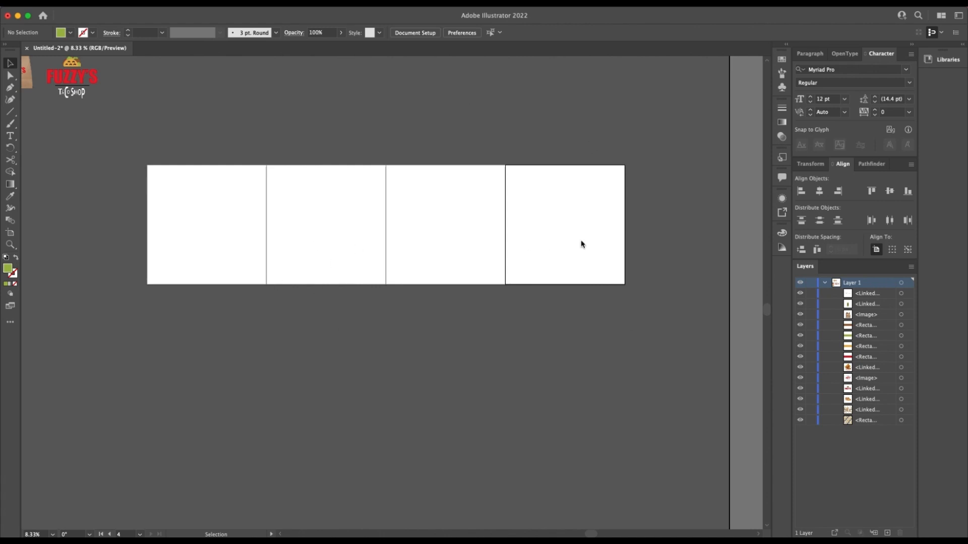
{"action": "scroll", "coordinate": [353, 217], "scroll_direction": "left", "scroll_amount": 3}
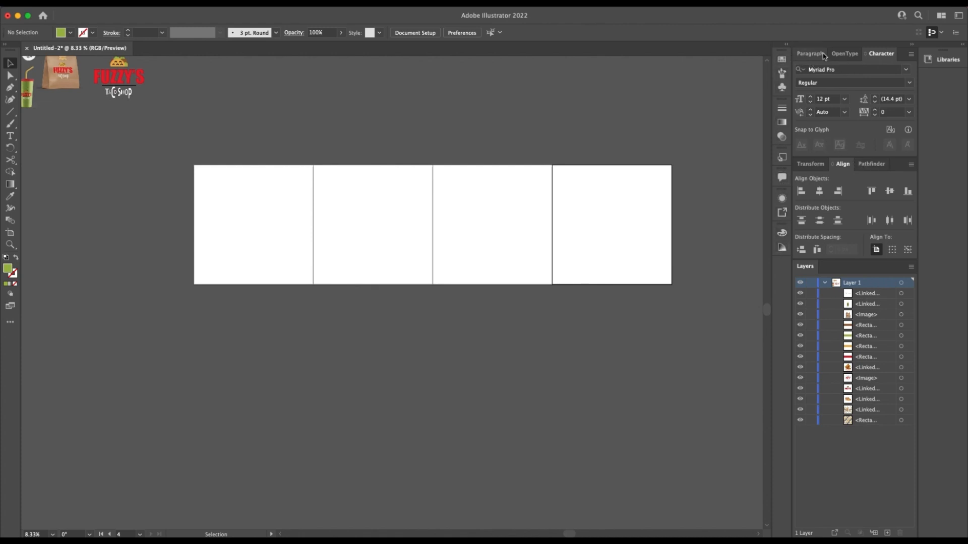
- Look through the full list of panels available for the workspace, then close the list without enabling any
{"action": "mouse_move", "coordinate": [805, 267]}
{"action": "left_mouse_down"}
{"action": "mouse_move", "coordinate": [963, 263]}
{"action": "mouse_move", "coordinate": [851, 58]}
{"action": "mouse_move", "coordinate": [845, 294]}
{"action": "mouse_move", "coordinate": [811, 270]}
{"action": "left_mouse_up"}
{"action": "left_click", "coordinate": [274, 6]}
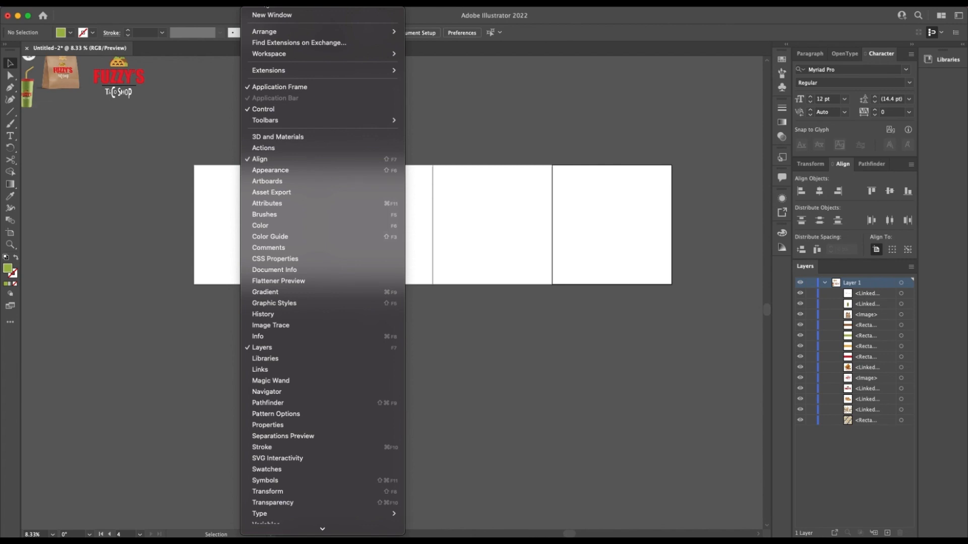
{"action": "mouse_move", "coordinate": [237, 6]}
{"action": "mouse_move", "coordinate": [274, 6]}
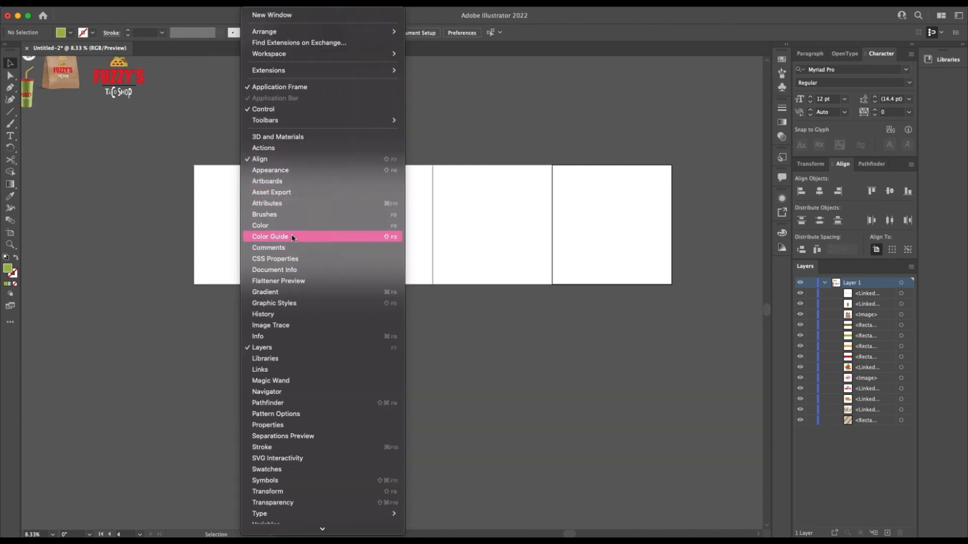
{"action": "scroll", "coordinate": [311, 428], "scroll_direction": "down", "scroll_amount": 4}
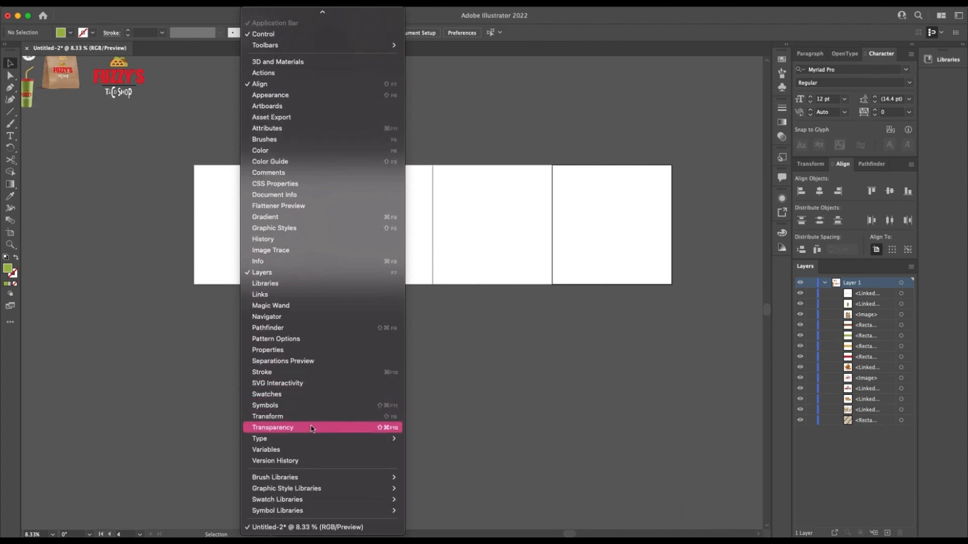
{"action": "scroll", "coordinate": [312, 257], "scroll_direction": "up", "scroll_amount": 4}
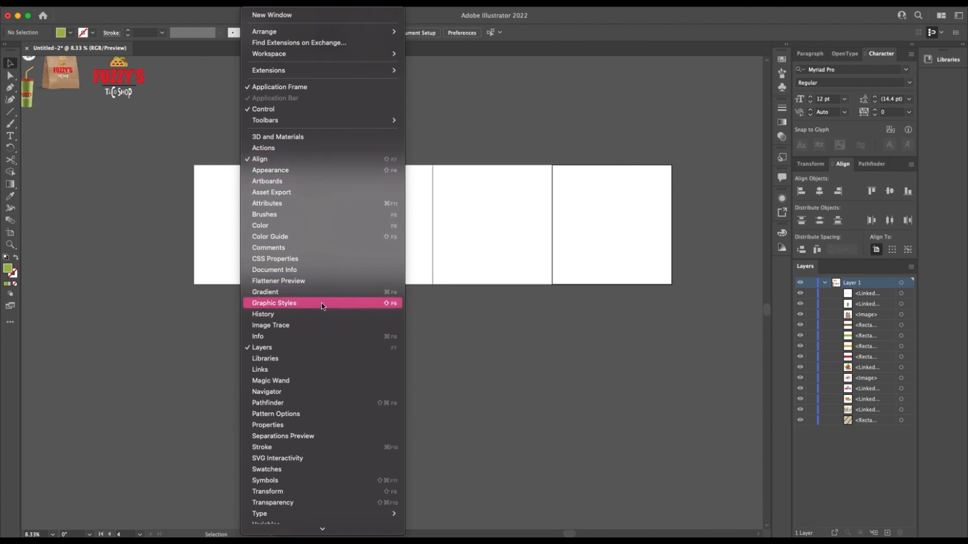
{"action": "scroll", "coordinate": [323, 306], "scroll_direction": "down", "scroll_amount": 4}
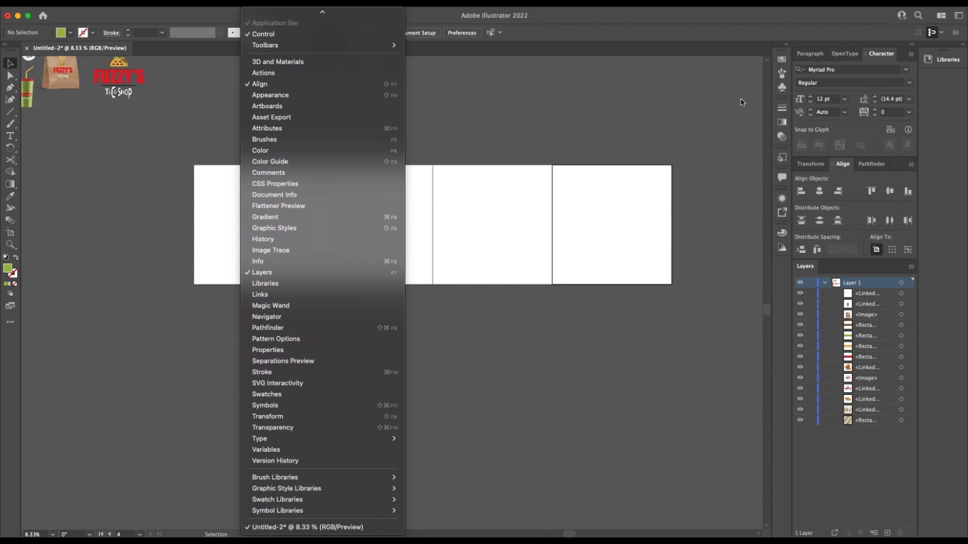
{"action": "left_click", "coordinate": [706, 167]}
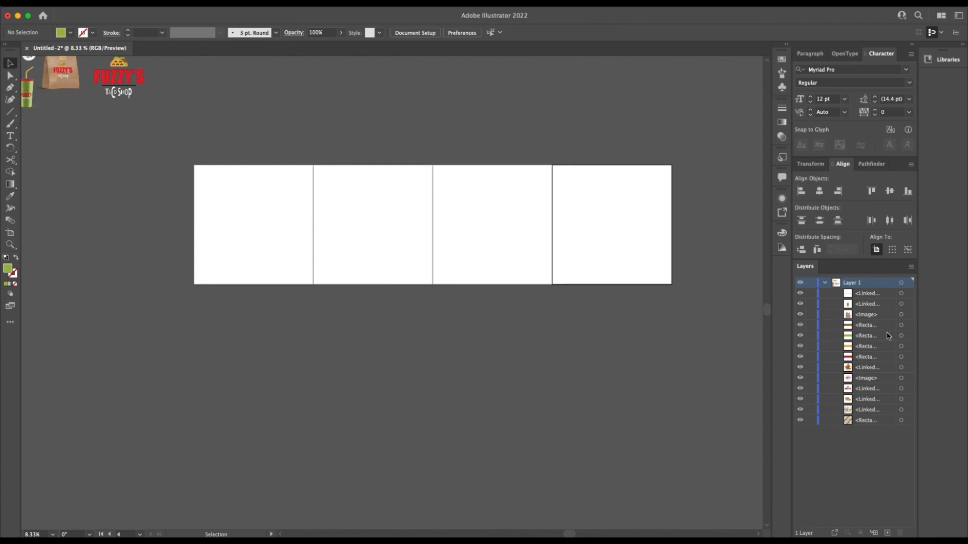
- Move the Tissue Paper Mockup image from above the Fuzzy's logo onto the middle of the first artboard
{"action": "scroll", "coordinate": [205, 370], "scroll_direction": "left", "scroll_amount": 1}
{"action": "scroll", "coordinate": [204, 367], "scroll_direction": "right", "scroll_amount": 3}
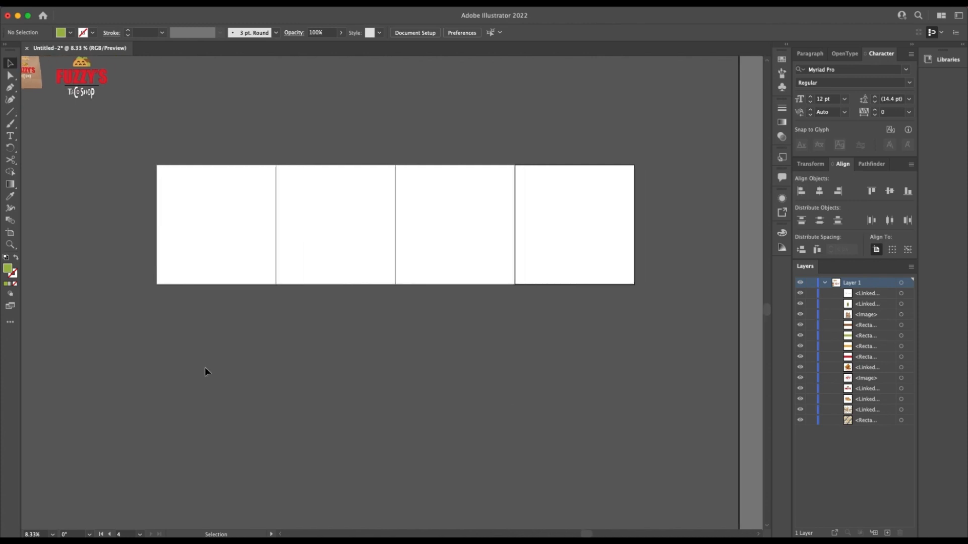
{"action": "scroll", "coordinate": [248, 330], "scroll_direction": "up", "scroll_amount": 4}
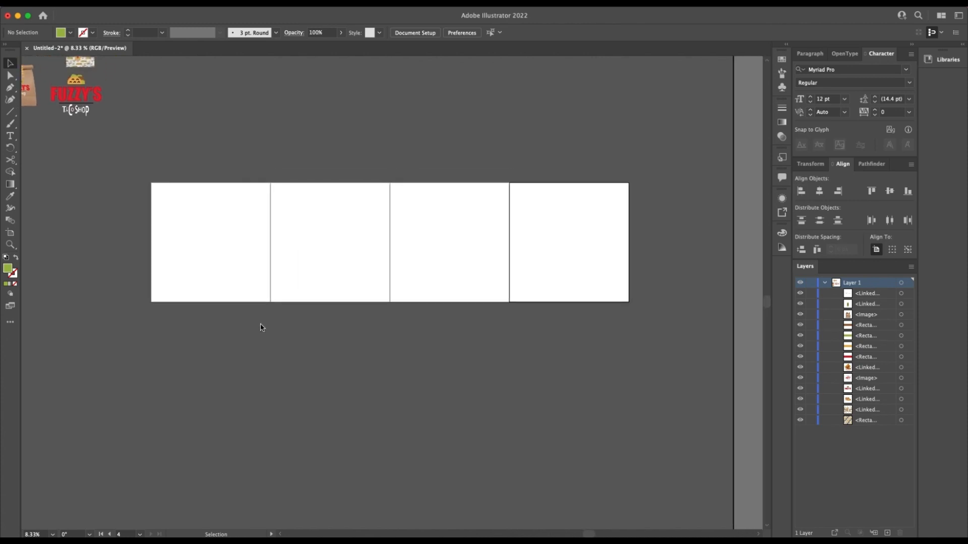
{"action": "left_click", "coordinate": [230, 287]}
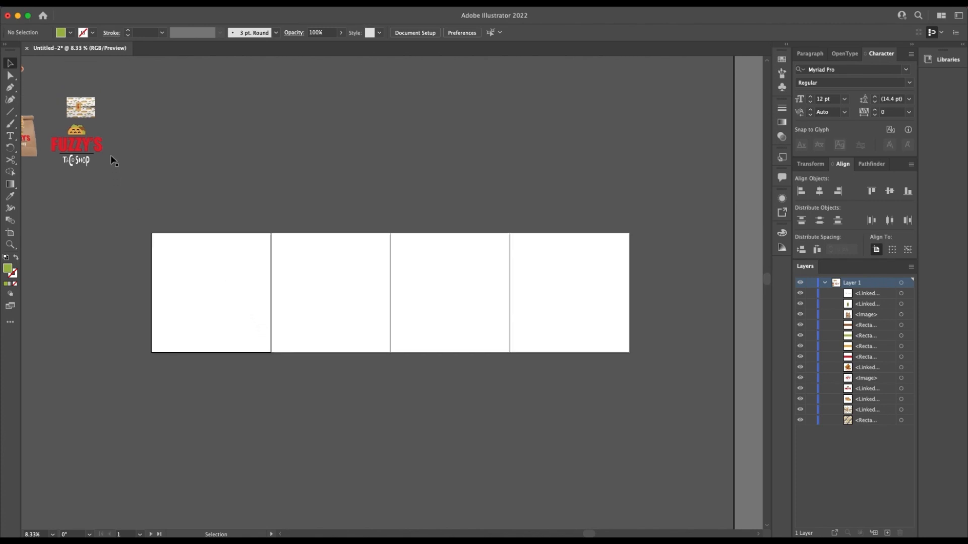
{"action": "right_click", "coordinate": [90, 108]}
{"action": "left_click", "coordinate": [80, 105]}
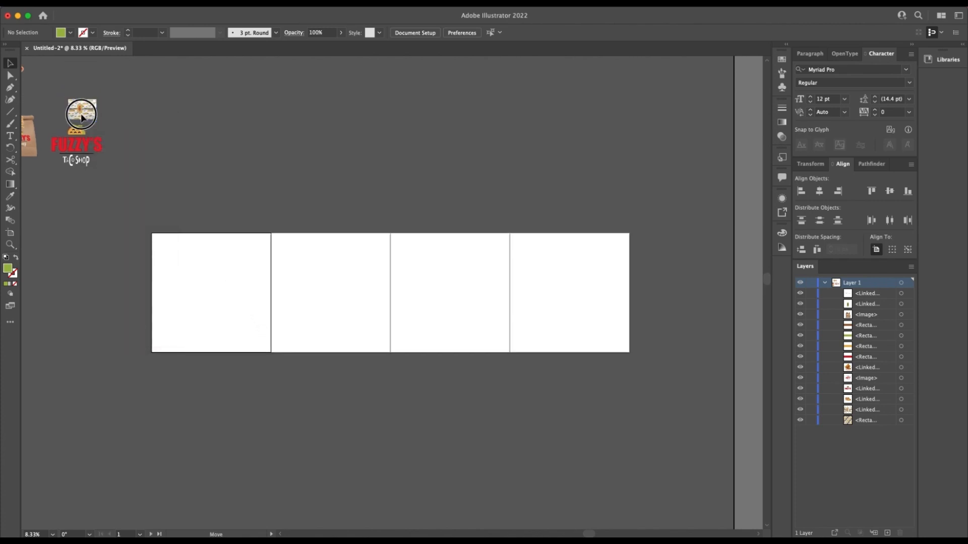
{"action": "left_click_drag", "start_coordinate": [80, 104], "coordinate": [104, 351]}
{"action": "left_click", "coordinate": [210, 289]}
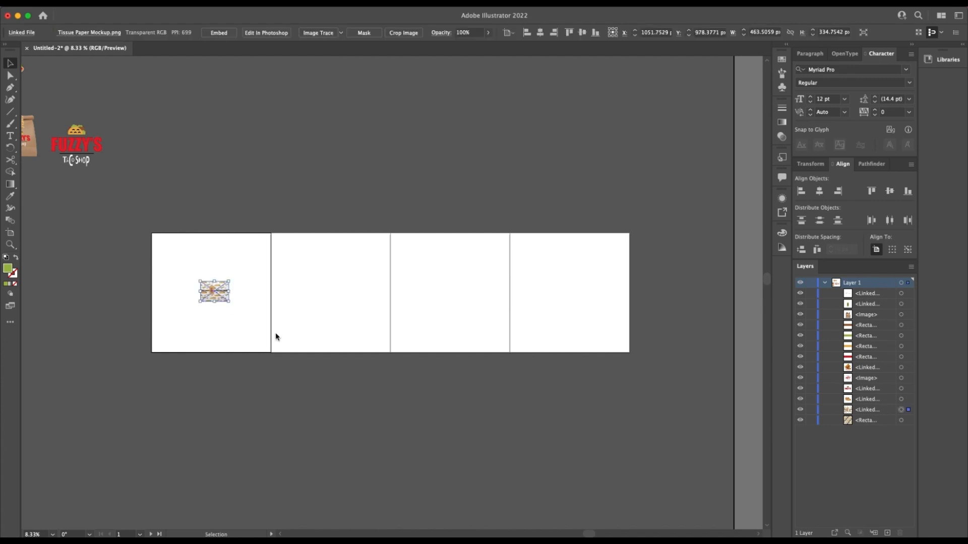
- Enlarge the tissue paper image to about 2355 x 1978 px so it covers the first artboard from its upper-left corner
{"action": "left_click_drag", "start_coordinate": [229, 301], "coordinate": [212, 292]}
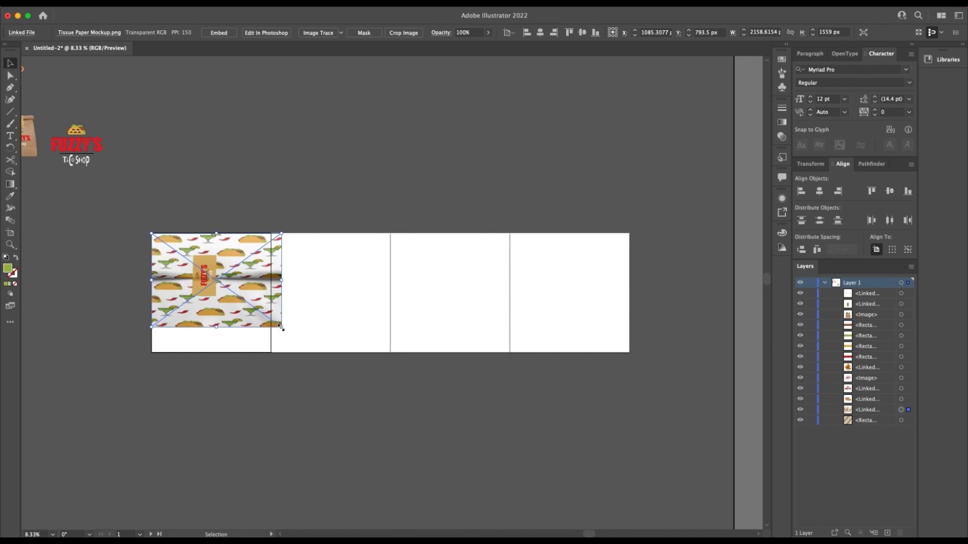
{"action": "left_click_drag", "start_coordinate": [281, 327], "coordinate": [294, 354]}
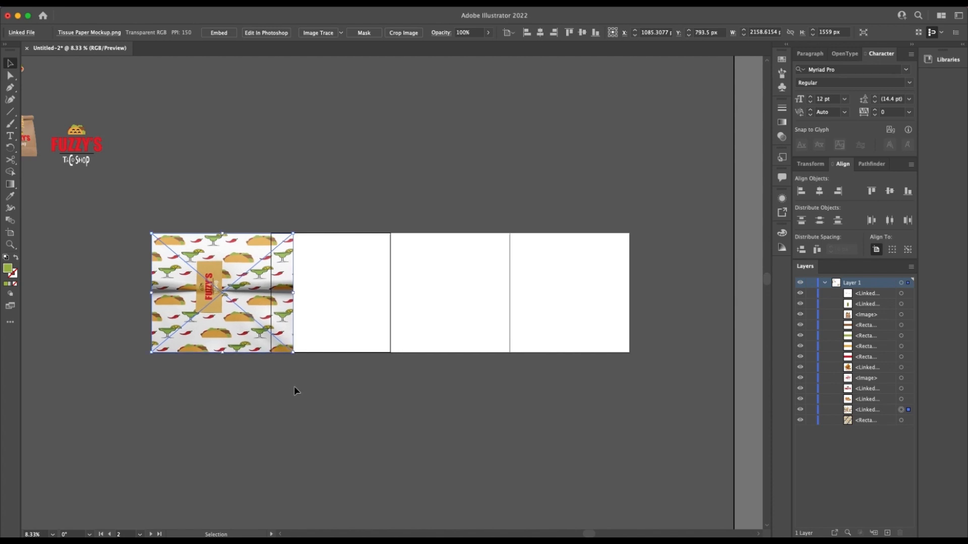
{"action": "key", "text": "super+equal"}
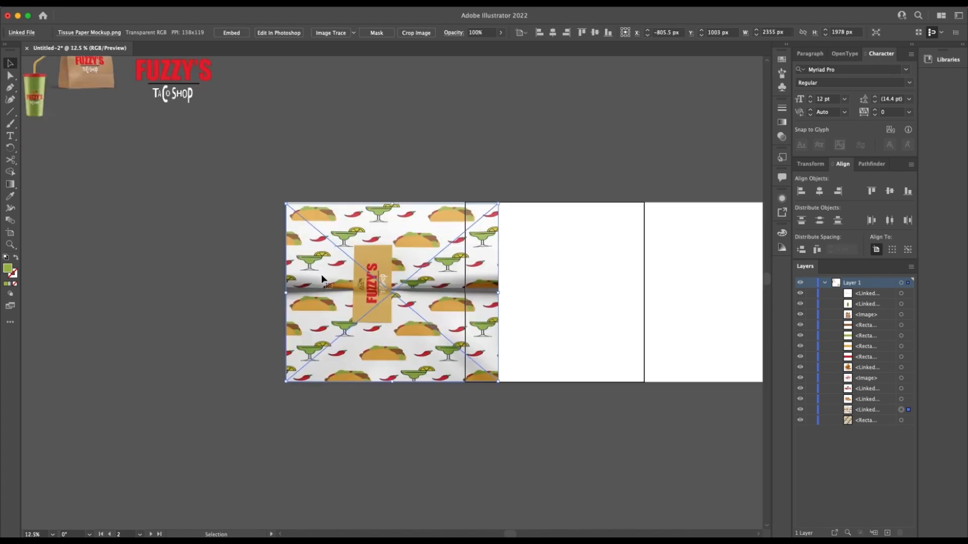
- Stretch the tissue paper image vertically to about 2355 x 2013 px so it covers the first artboard's full height
{"action": "scroll", "coordinate": [487, 225], "scroll_direction": "right", "scroll_amount": 2}
{"action": "scroll", "coordinate": [488, 225], "scroll_direction": "right", "scroll_amount": 1}
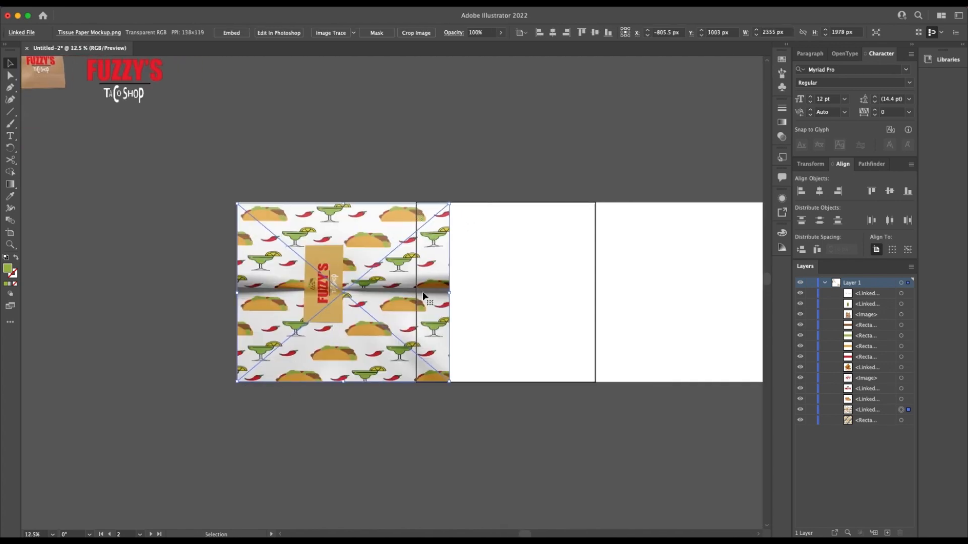
{"action": "left_click", "coordinate": [342, 203]}
{"action": "left_click_drag", "start_coordinate": [343, 203], "coordinate": [343, 201]}
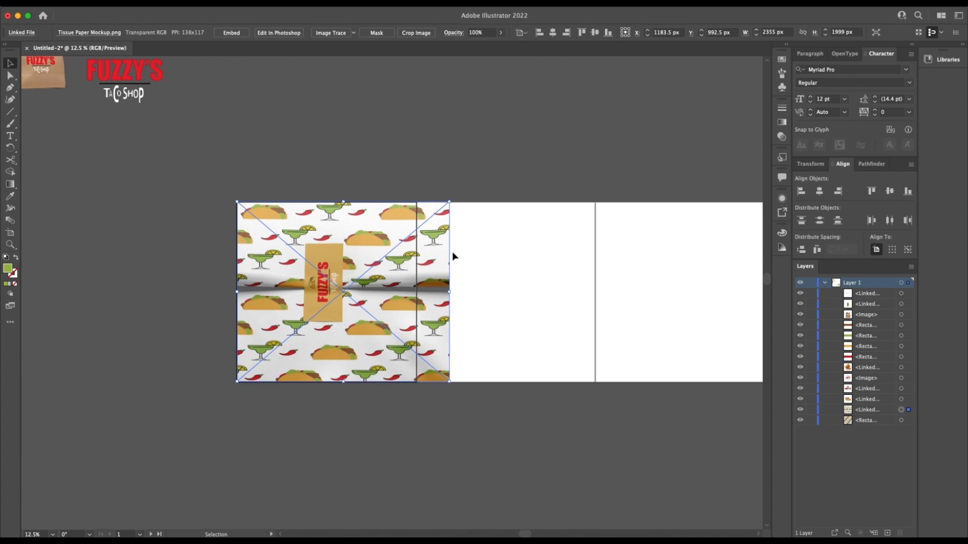
{"action": "left_click", "coordinate": [177, 213]}
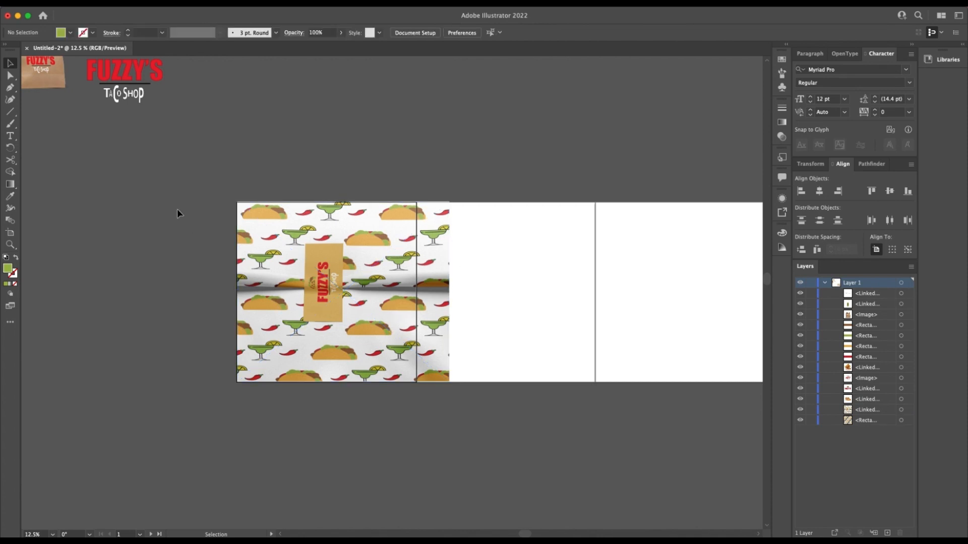
{"action": "left_click", "coordinate": [375, 381]}
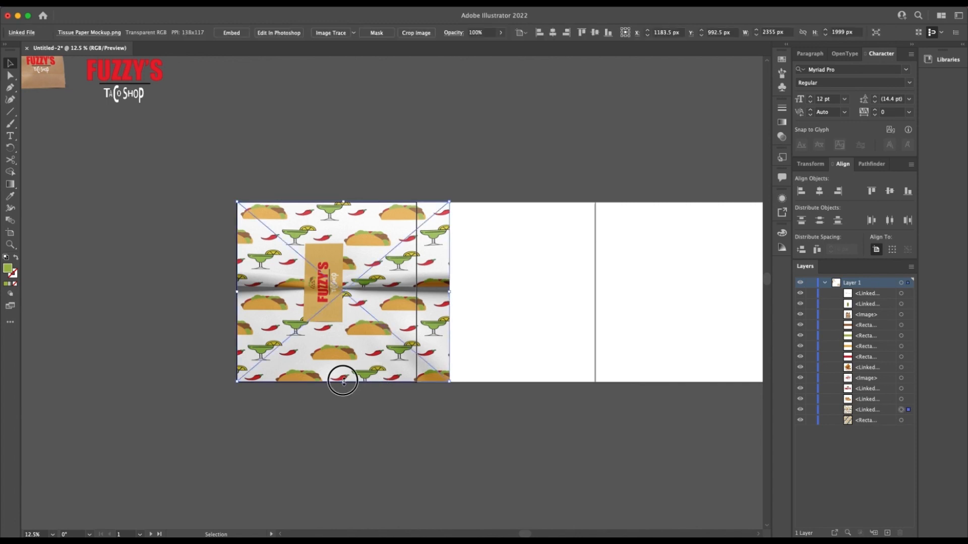
{"action": "left_click_drag", "start_coordinate": [343, 383], "coordinate": [343, 384]}
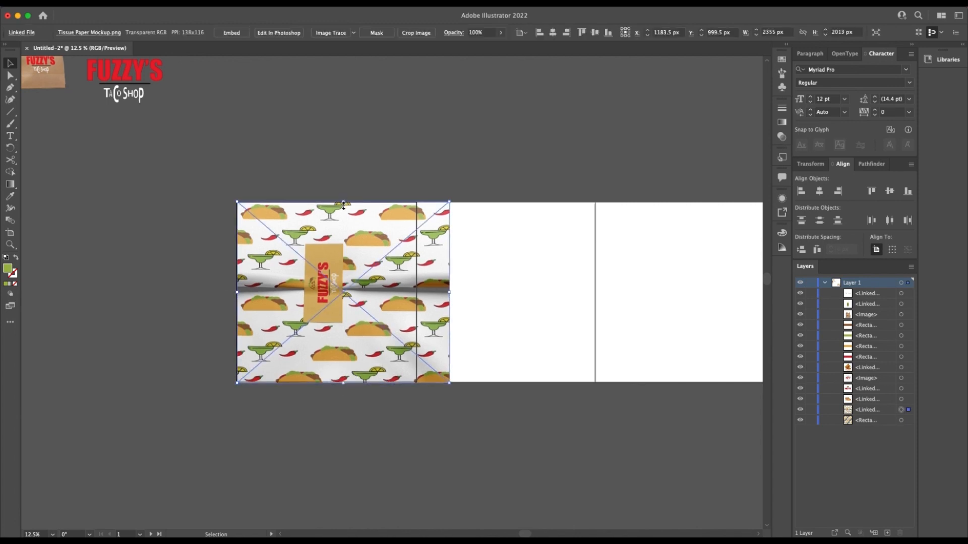
{"action": "left_click", "coordinate": [350, 166]}
- Preview the row of artboards in Trim View, then return to the normal view
{"action": "scroll", "coordinate": [397, 176], "scroll_direction": "left", "scroll_amount": 1}
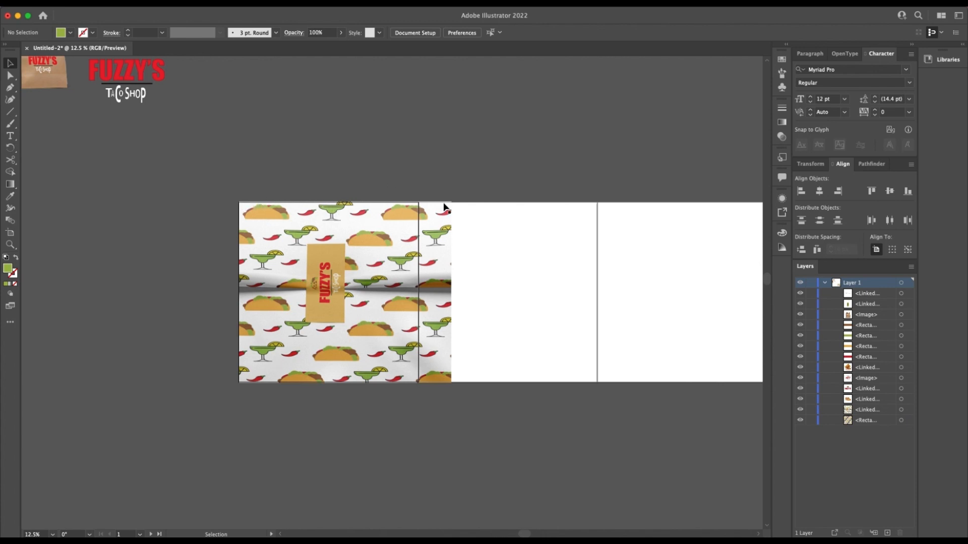
{"action": "scroll", "coordinate": [347, 162], "scroll_direction": "right", "scroll_amount": 1}
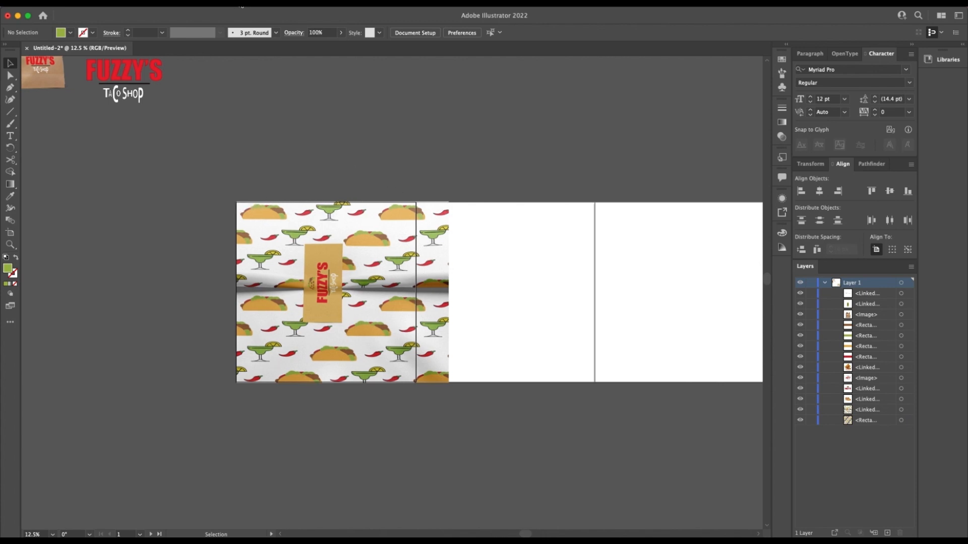
{"action": "left_click", "coordinate": [242, 6]}
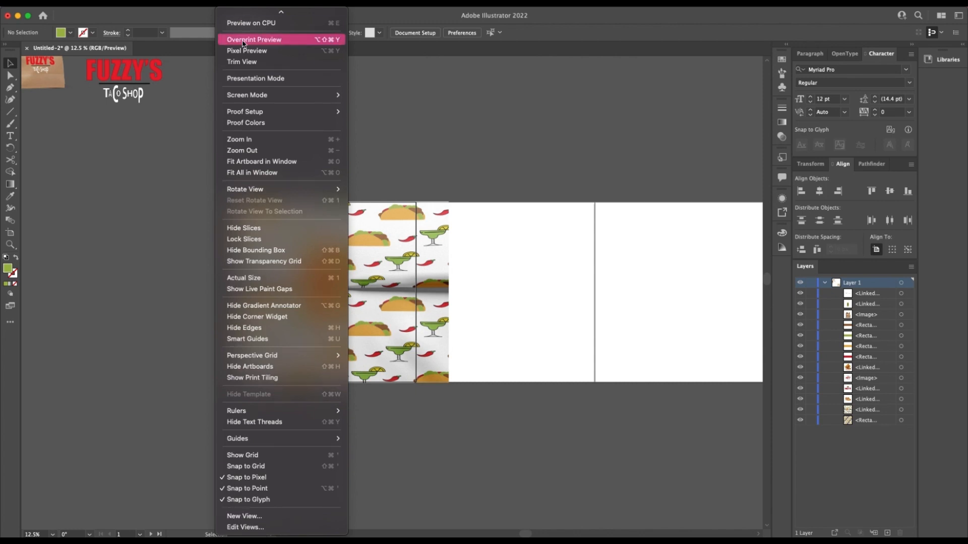
{"action": "left_click", "coordinate": [243, 65]}
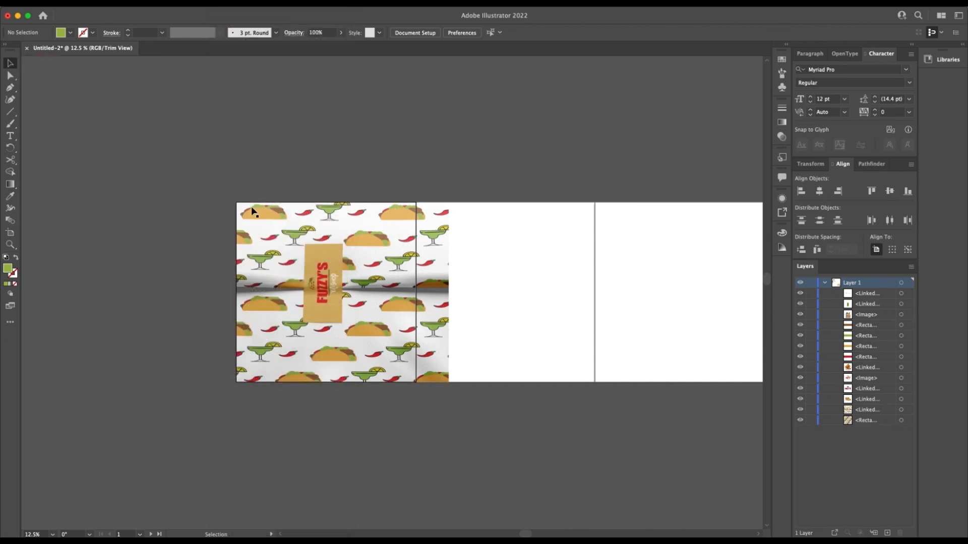
{"action": "key", "text": "super+minus"}
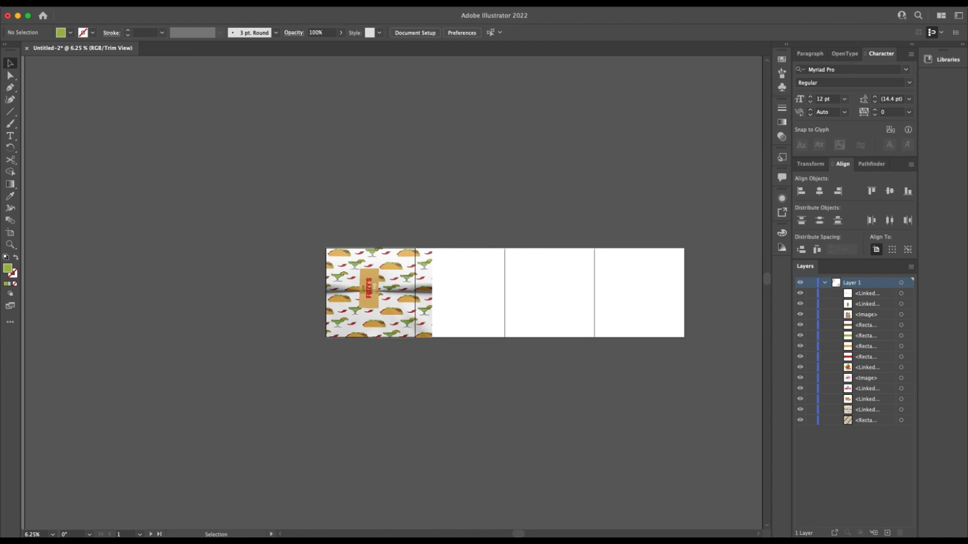
{"action": "left_click", "coordinate": [229, 2]}
{"action": "left_click", "coordinate": [285, 65]}
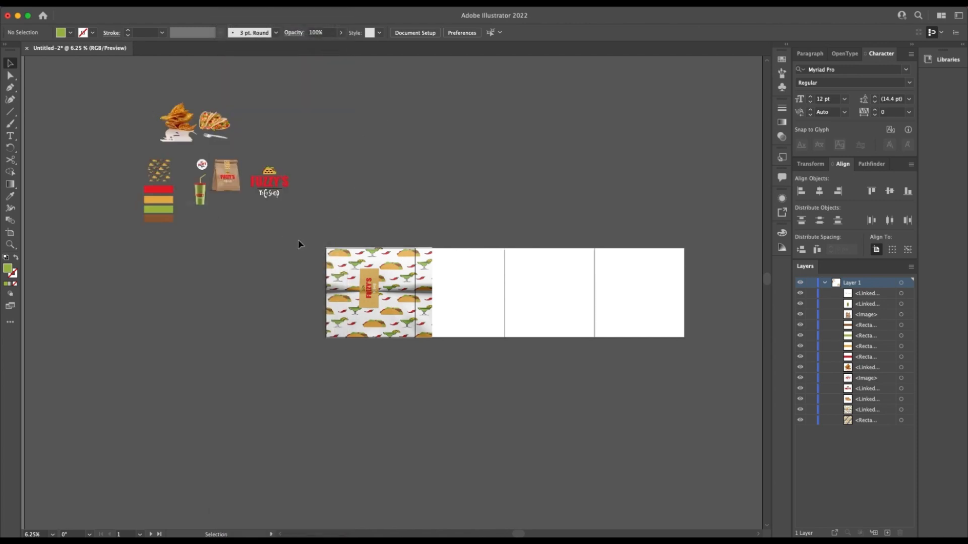
- Move all the loose brand assets down together so they sit directly beside the first artboard
{"action": "left_click_drag", "start_coordinate": [133, 96], "coordinate": [277, 233]}
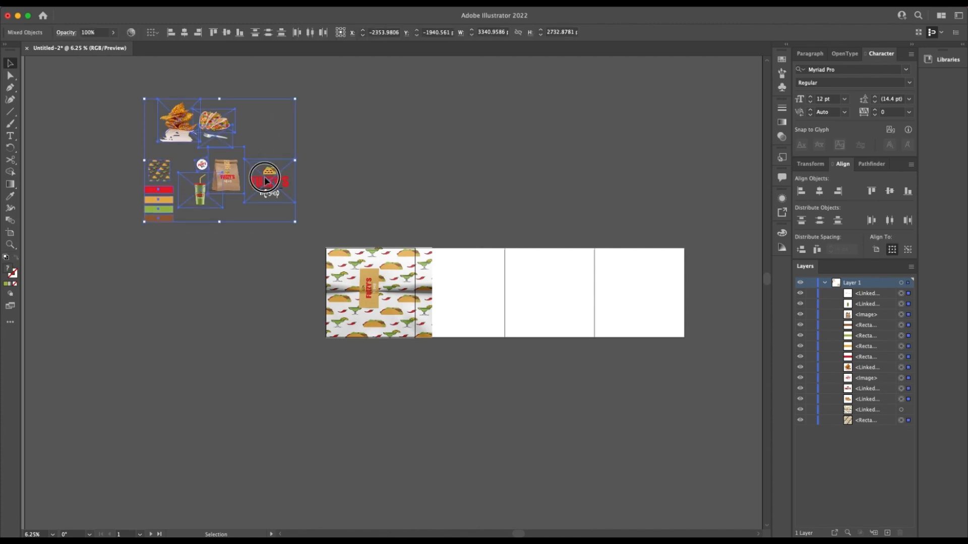
{"action": "left_click_drag", "start_coordinate": [266, 180], "coordinate": [297, 306]}
{"action": "left_click", "coordinate": [365, 196]}
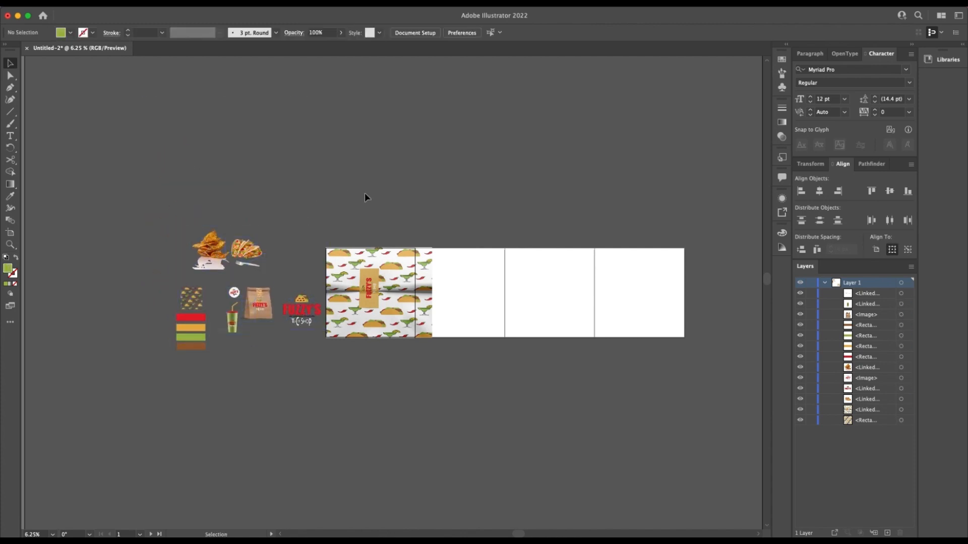
- Place the tacos image, enlarged, over the lower part of the seam between the first and second artboards
{"action": "key", "text": "super+equal"}
{"action": "key", "text": "super+equal"}
{"action": "scroll", "coordinate": [218, 205], "scroll_direction": "left", "scroll_amount": 1}
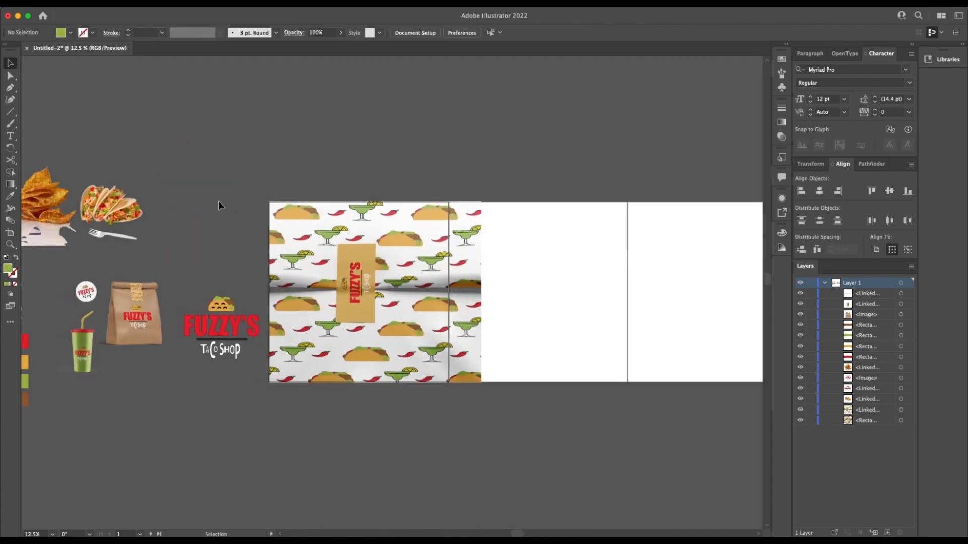
{"action": "scroll", "coordinate": [218, 205], "scroll_direction": "left", "scroll_amount": 2}
{"action": "left_click_drag", "start_coordinate": [134, 202], "coordinate": [571, 392]}
{"action": "scroll", "coordinate": [471, 333], "scroll_direction": "right", "scroll_amount": 4}
{"action": "scroll", "coordinate": [471, 332], "scroll_direction": "down", "scroll_amount": 3}
{"action": "left_click_drag", "start_coordinate": [492, 328], "coordinate": [450, 320]}
{"action": "left_click", "coordinate": [449, 379]}
{"action": "scroll", "coordinate": [451, 377], "scroll_direction": "right", "scroll_amount": 3}
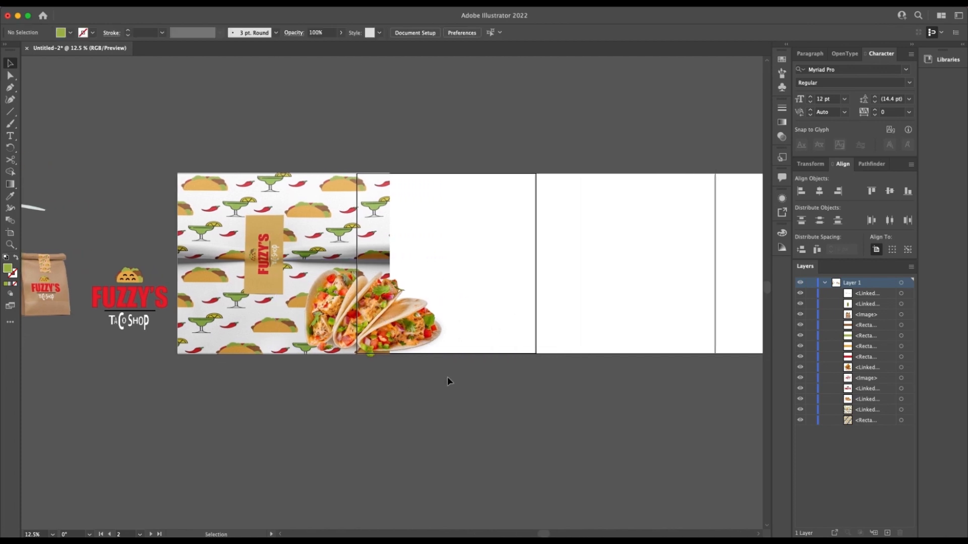
- Examine up close how the tacos and tissue paper images span the first two artboards
{"action": "key", "text": "super+equal"}
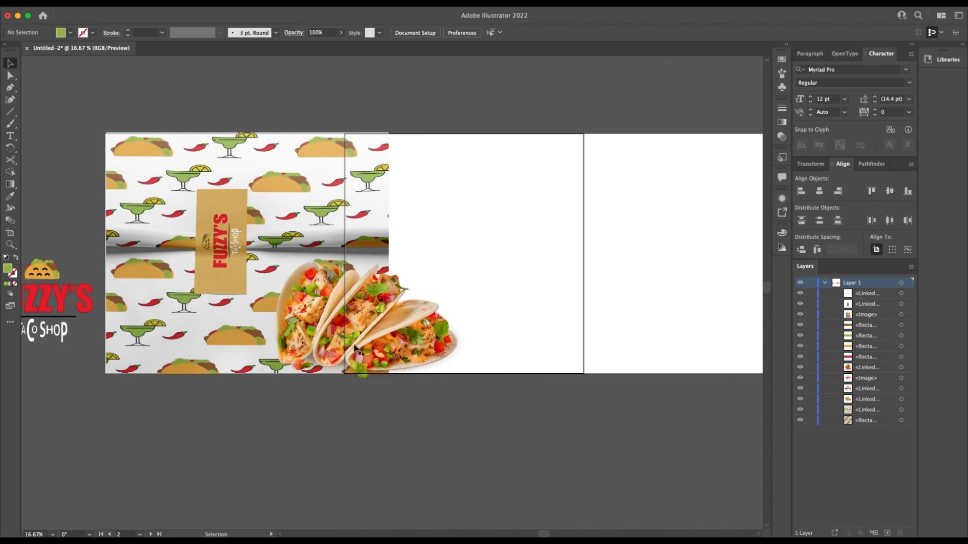
{"action": "scroll", "coordinate": [355, 349], "scroll_direction": "left", "scroll_amount": 1}
{"action": "scroll", "coordinate": [409, 353], "scroll_direction": "left", "scroll_amount": 2}
{"action": "scroll", "coordinate": [409, 353], "scroll_direction": "down", "scroll_amount": 1}
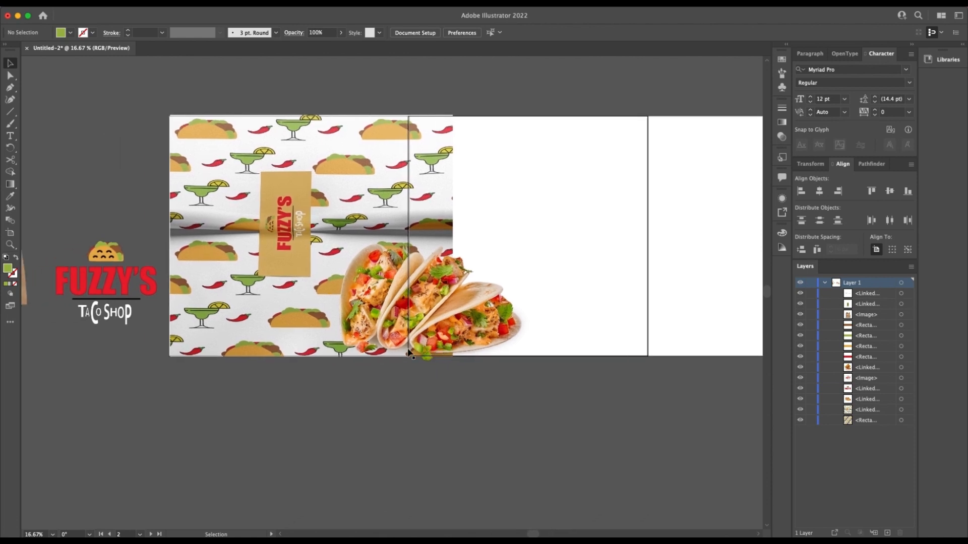
{"action": "scroll", "coordinate": [409, 353], "scroll_direction": "left", "scroll_amount": 1}
{"action": "scroll", "coordinate": [409, 353], "scroll_direction": "up", "scroll_amount": 1}
{"action": "scroll", "coordinate": [410, 353], "scroll_direction": "left", "scroll_amount": 2}
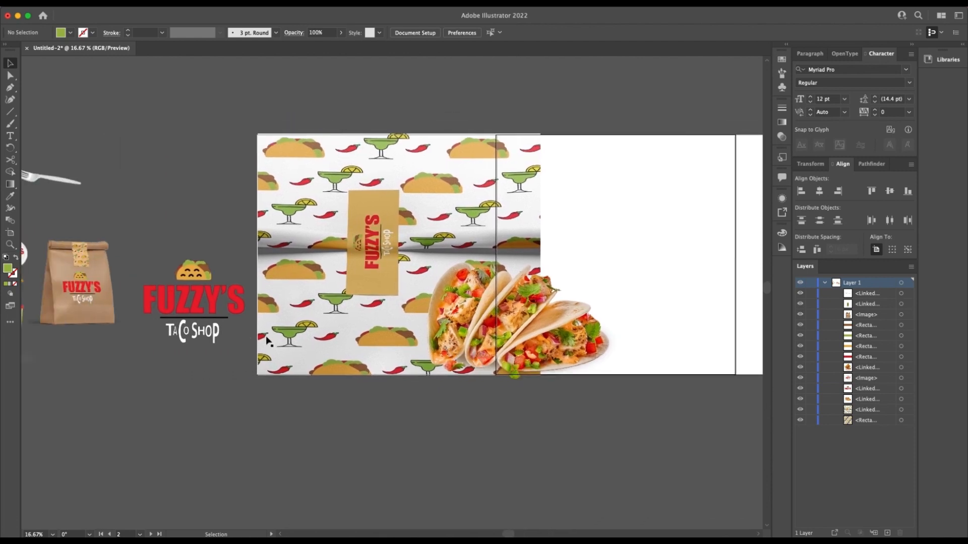
{"action": "scroll", "coordinate": [466, 336], "scroll_direction": "right", "scroll_amount": 4}
{"action": "scroll", "coordinate": [459, 335], "scroll_direction": "right", "scroll_amount": 2}
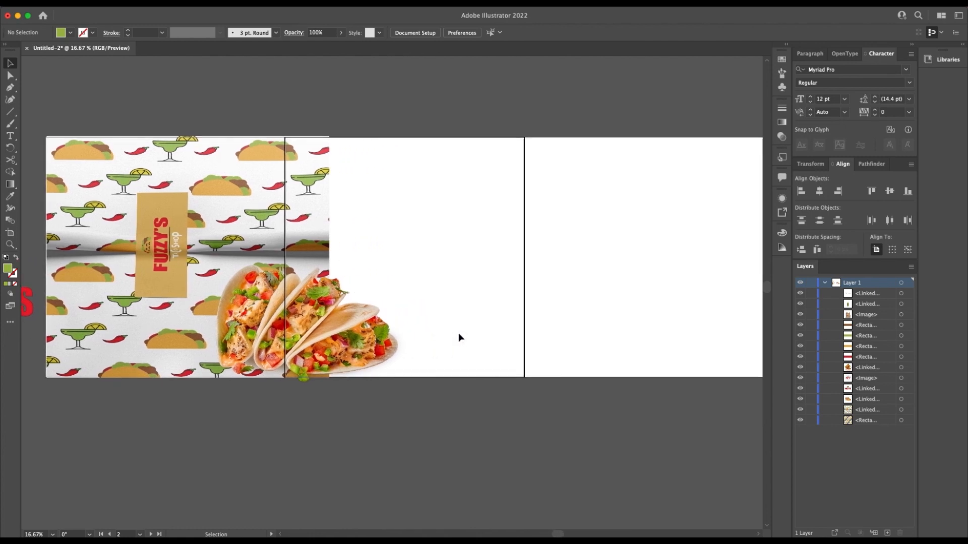
- Move the Fuzzy's Taco Shop logo from the brand assets onto the upper part of the second artboard
{"action": "key", "text": "super+minus"}
{"action": "key", "text": "super+minus"}
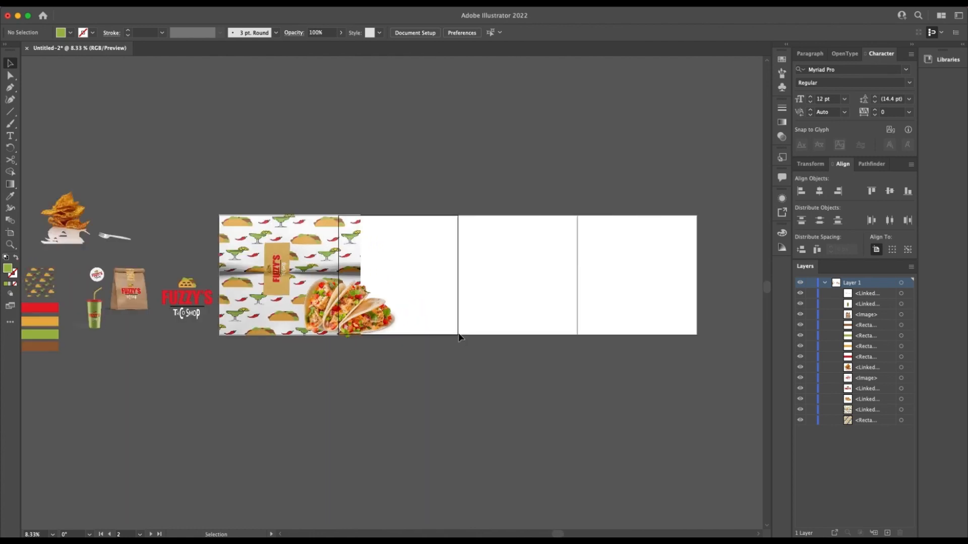
{"action": "left_click_drag", "start_coordinate": [187, 299], "coordinate": [435, 263]}
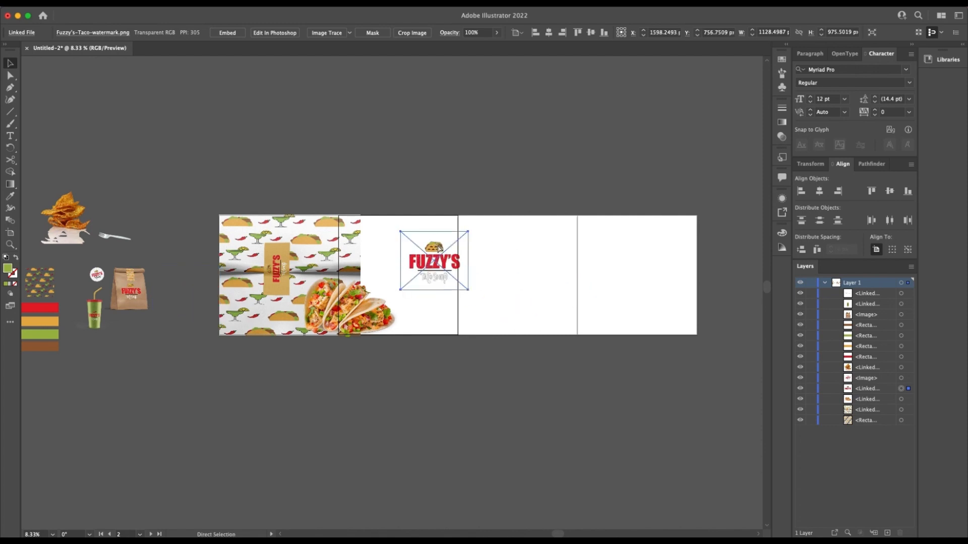
{"action": "key", "text": "super+plus"}
{"action": "key", "text": "super+plus"}
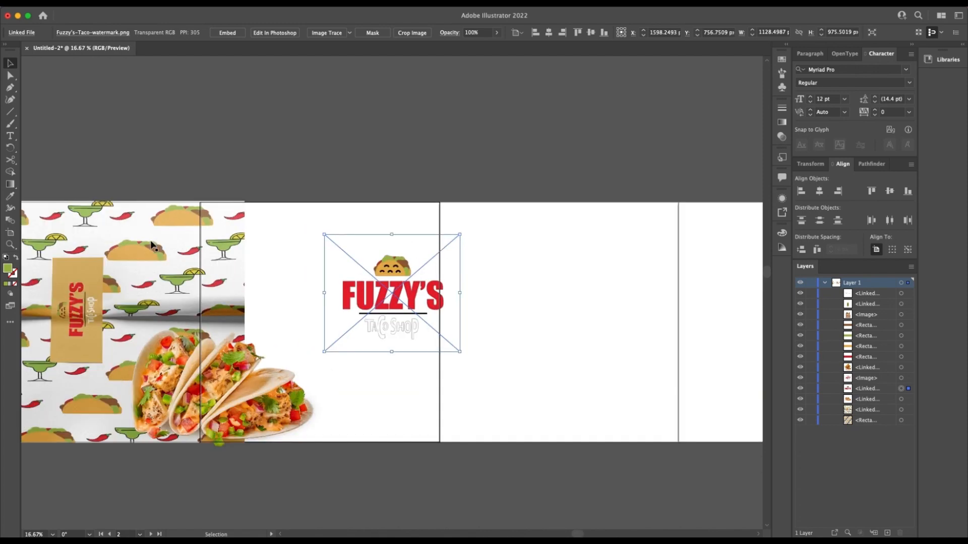
{"action": "scroll", "coordinate": [158, 246], "scroll_direction": "left", "scroll_amount": 2}
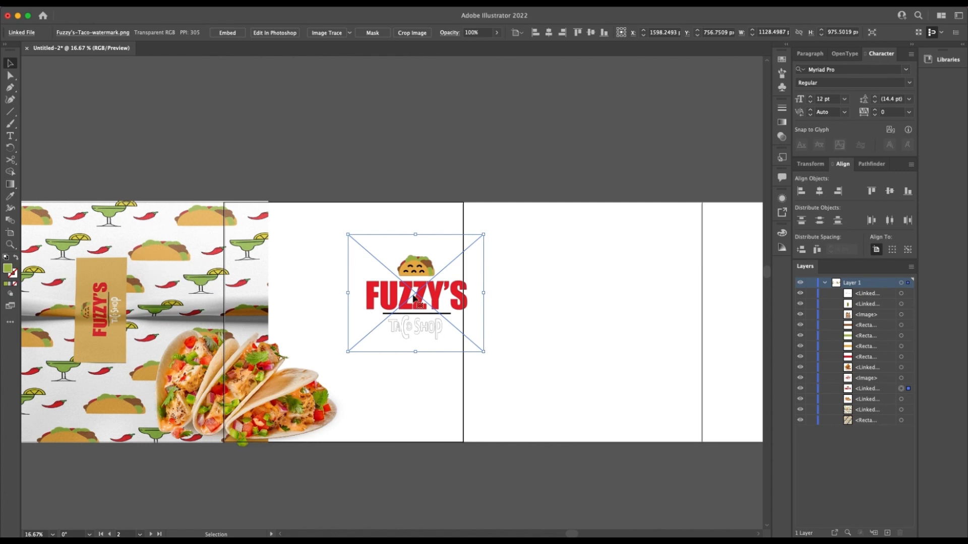
{"action": "left_click_drag", "start_coordinate": [412, 296], "coordinate": [362, 276]}
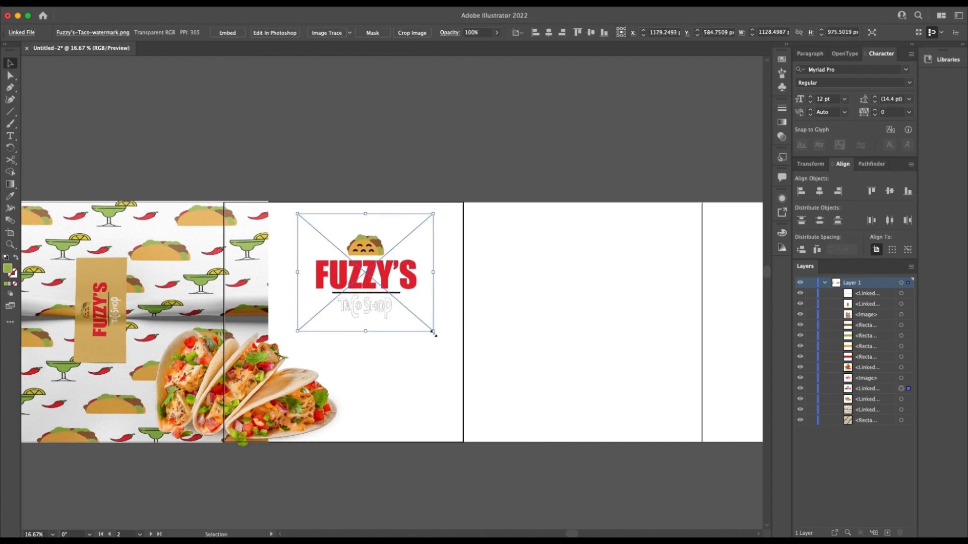
- Enlarge the Fuzzy's logo proportionally to fill the artboard height and center it over the seam between the second and third artboards
{"action": "left_click_drag", "start_coordinate": [433, 332], "coordinate": [705, 441]}
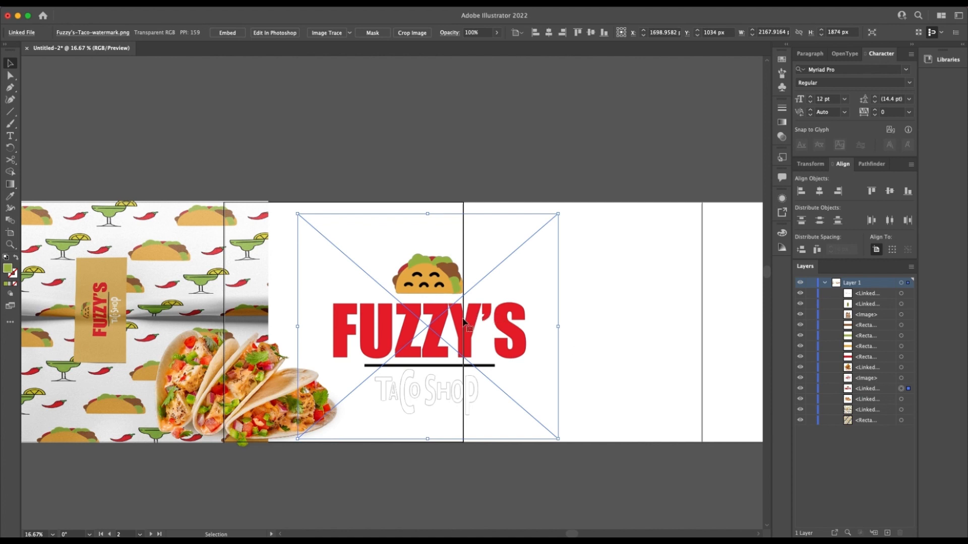
{"action": "left_click_drag", "start_coordinate": [468, 325], "coordinate": [491, 313]}
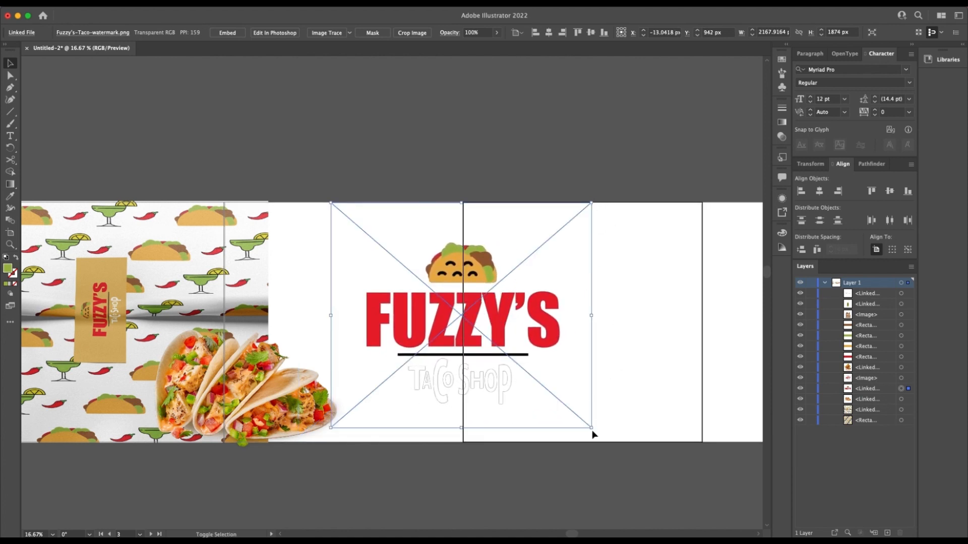
{"action": "left_click_drag", "start_coordinate": [591, 426], "coordinate": [638, 468]}
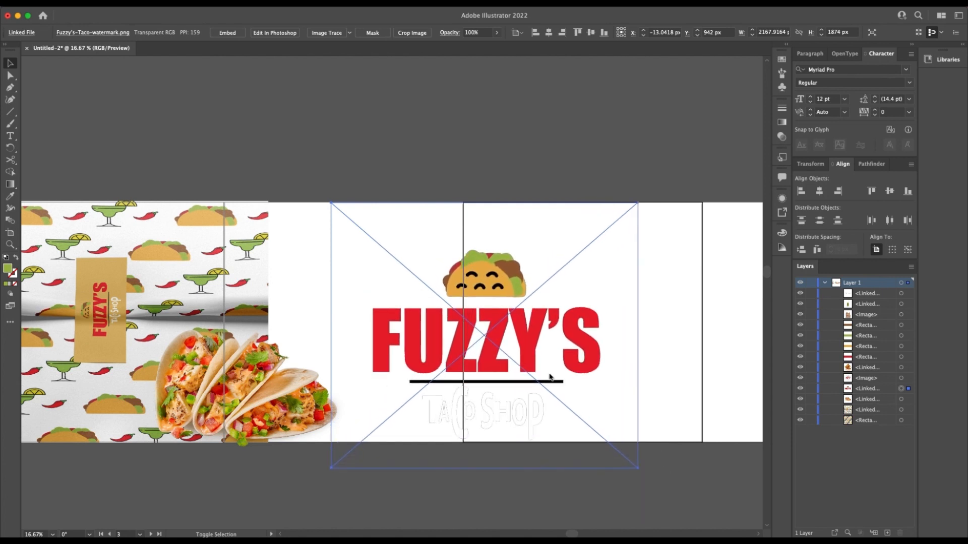
{"action": "left_click_drag", "start_coordinate": [489, 334], "coordinate": [474, 316]}
{"action": "left_click", "coordinate": [561, 476]}
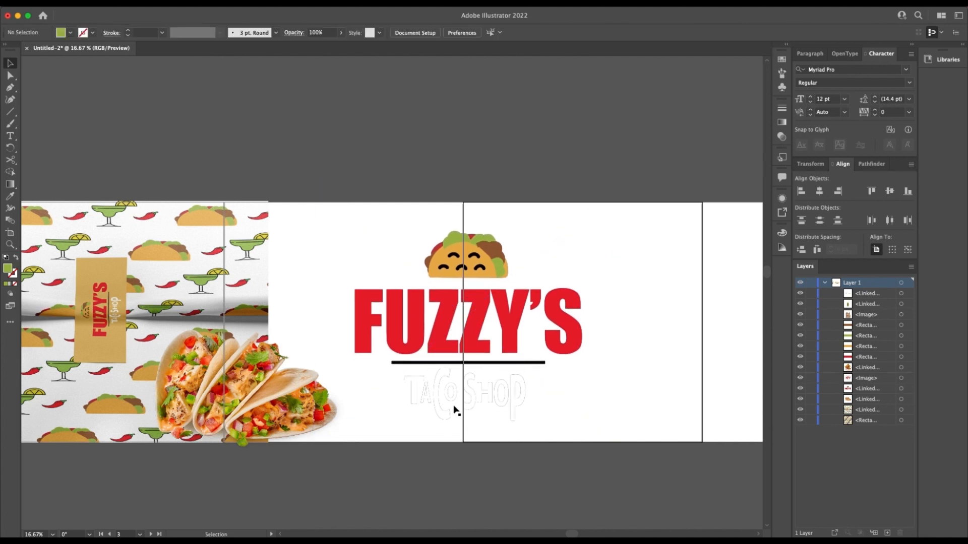
- Draw a green rectangle of about 4354 x 1963 px just below the row of artboards with the Rectangle tool
{"action": "key", "text": "super+minus"}
{"action": "key", "text": "super+minus"}
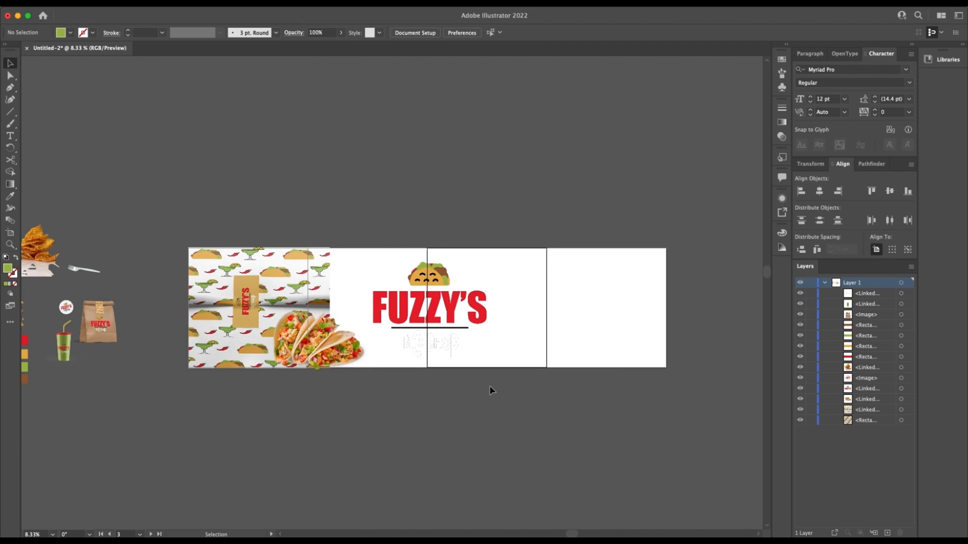
{"action": "scroll", "coordinate": [176, 352], "scroll_direction": "left", "scroll_amount": 3}
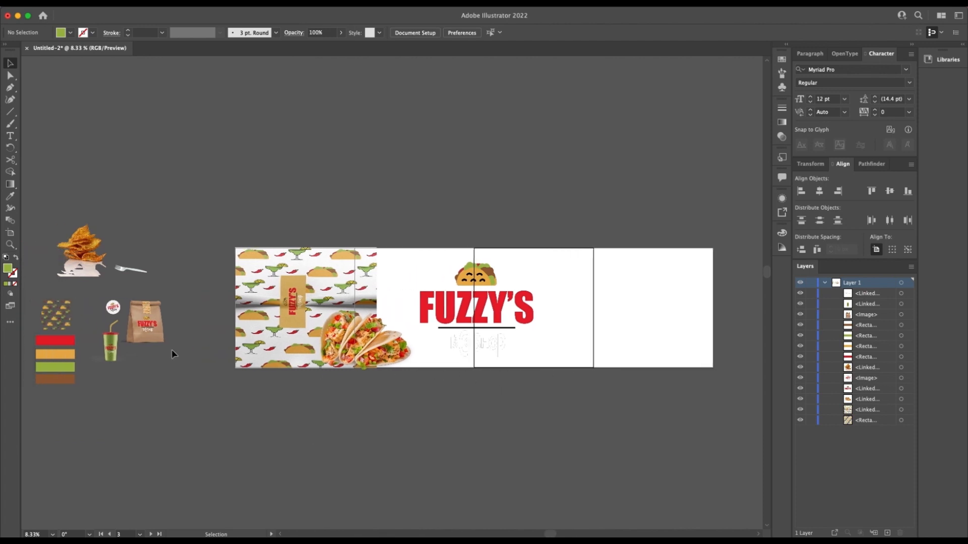
{"action": "scroll", "coordinate": [143, 347], "scroll_direction": "right", "scroll_amount": 9}
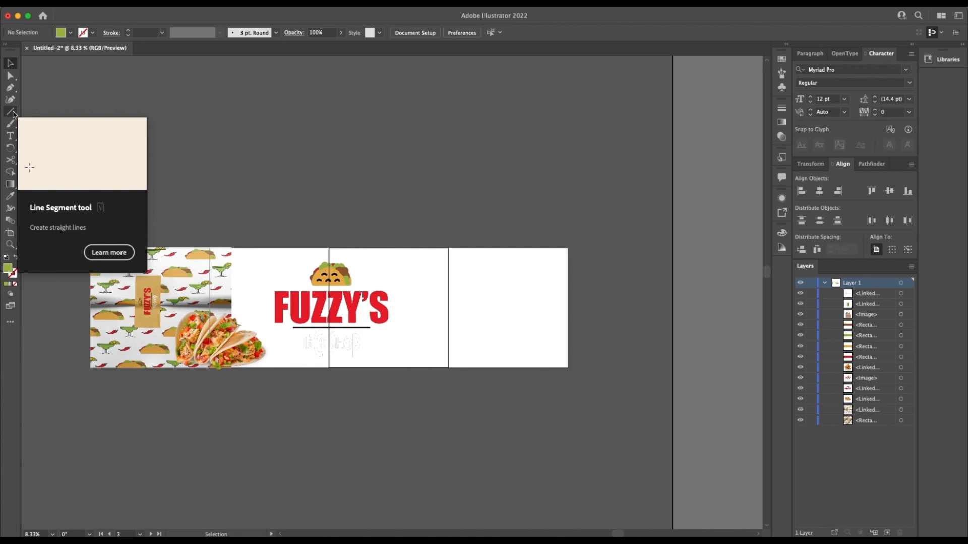
{"action": "left_click", "coordinate": [12, 114]}
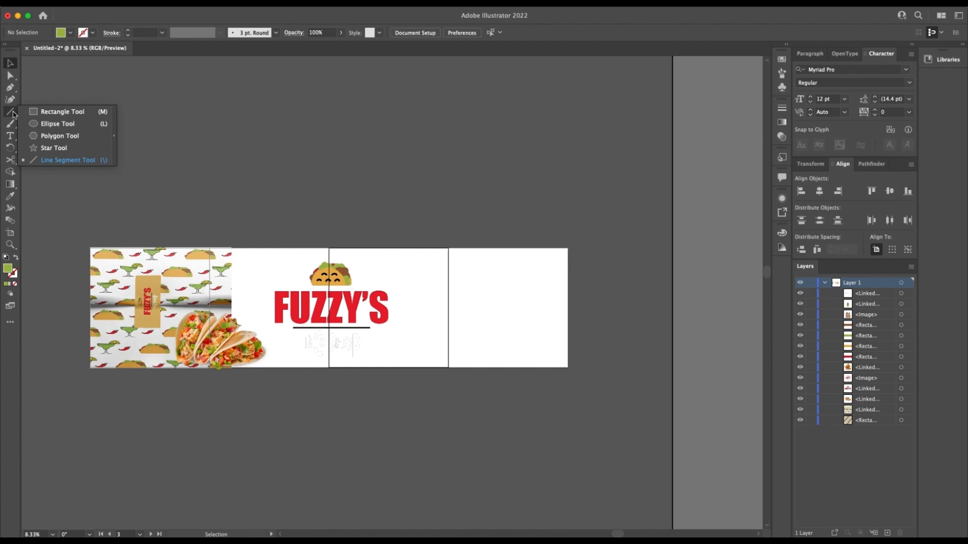
{"action": "left_click", "coordinate": [13, 113]}
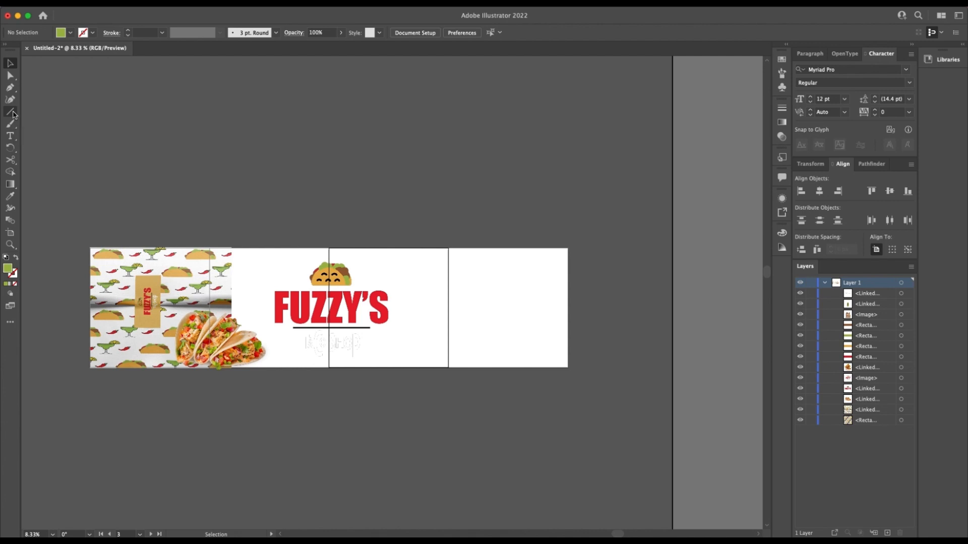
{"action": "left_click_drag", "start_coordinate": [12, 114], "coordinate": [54, 113]}
{"action": "scroll", "coordinate": [217, 211], "scroll_direction": "down", "scroll_amount": 2}
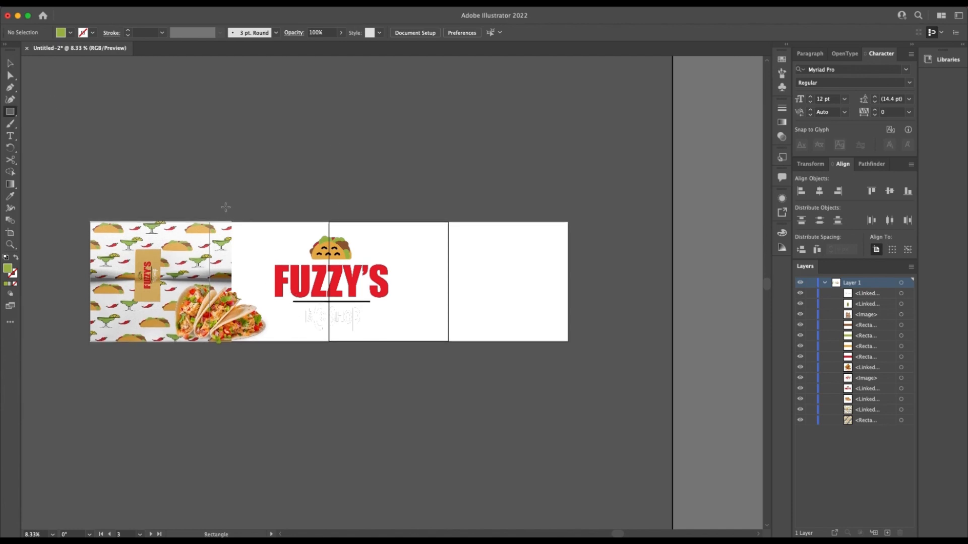
{"action": "left_click_drag", "start_coordinate": [229, 348], "coordinate": [490, 465]}
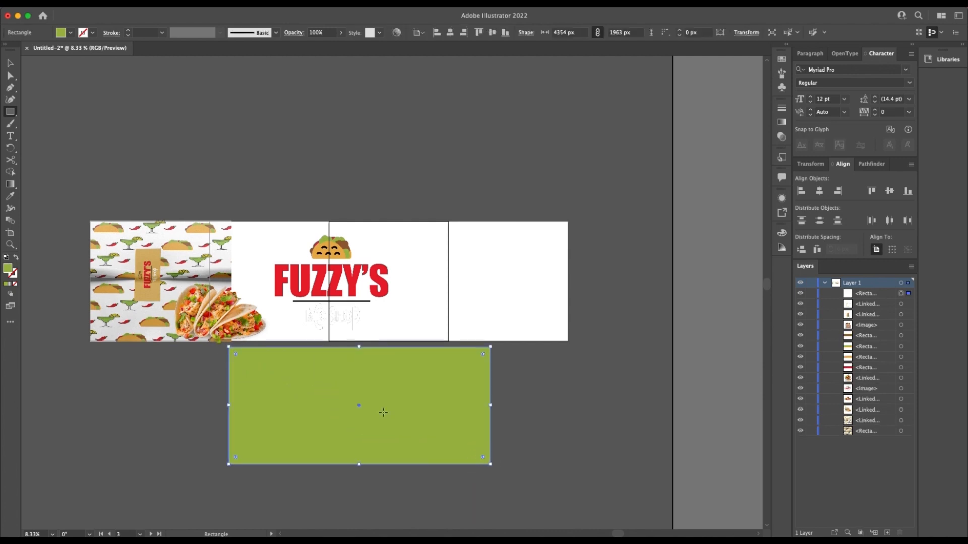
- Nudge the green rectangle against the artboards' lower edge and bend its left side into an S-curve with the Curvature tool
{"action": "left_click_drag", "start_coordinate": [360, 406], "coordinate": [350, 402]}
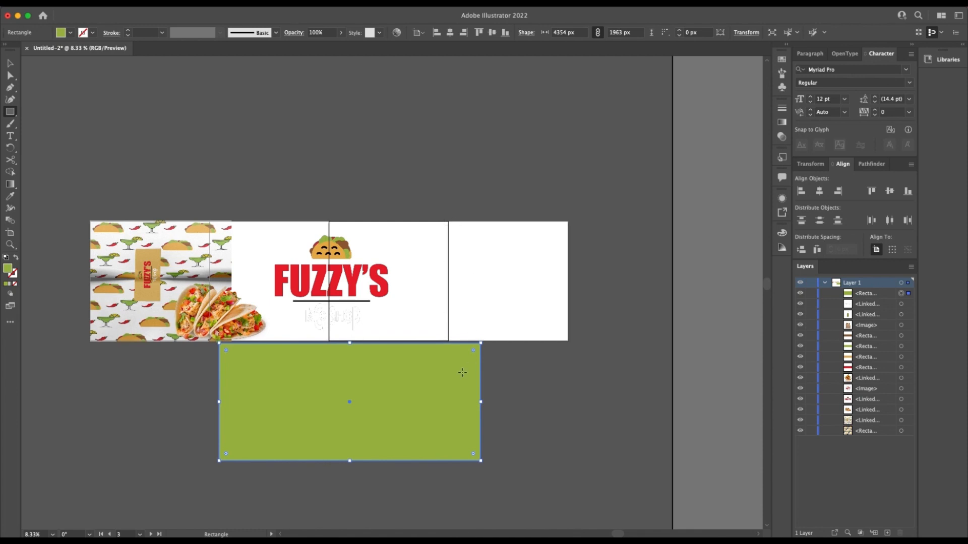
{"action": "scroll", "coordinate": [534, 372], "scroll_direction": "down", "scroll_amount": 1}
{"action": "scroll", "coordinate": [533, 371], "scroll_direction": "right", "scroll_amount": 1}
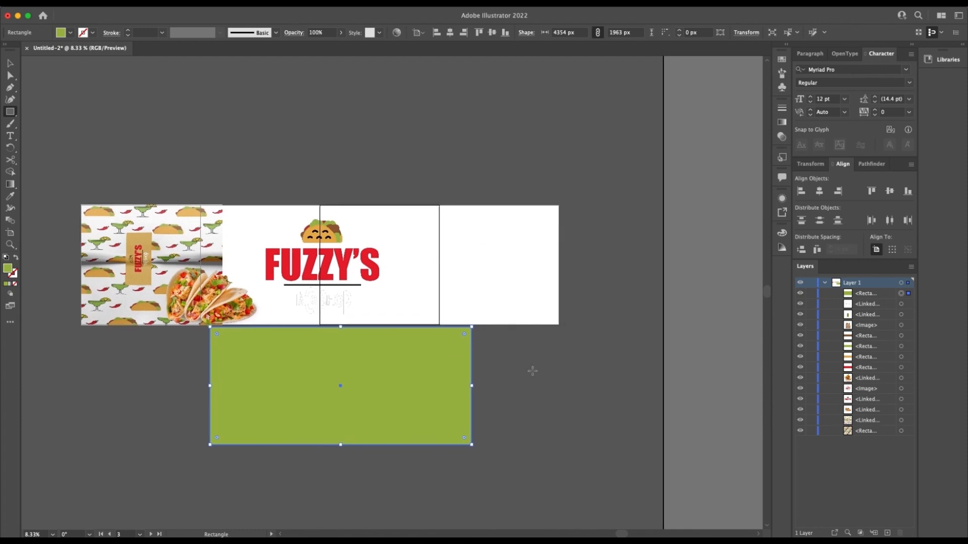
{"action": "key", "text": "super+equal"}
{"action": "key", "text": "super+equal"}
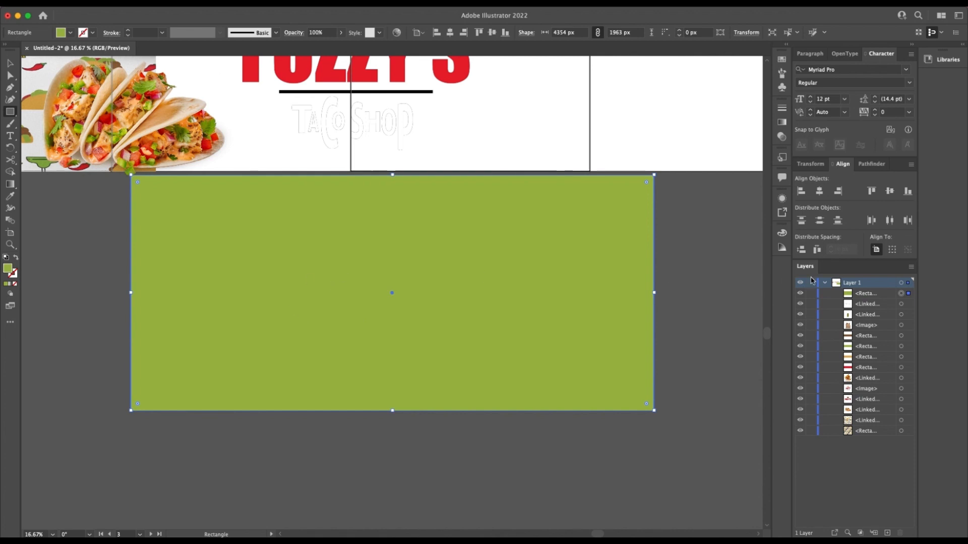
{"action": "scroll", "coordinate": [228, 207], "scroll_direction": "down", "scroll_amount": 1}
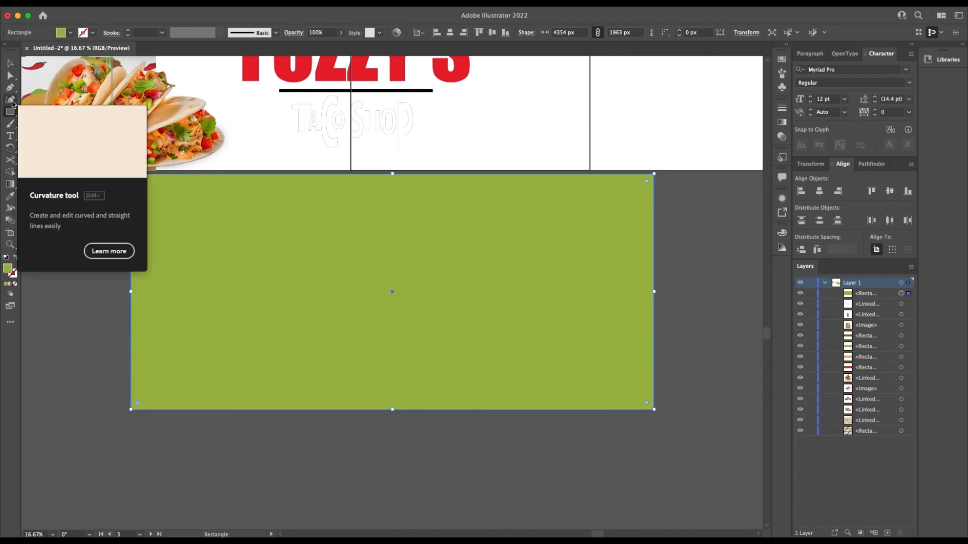
{"action": "left_click", "coordinate": [11, 101]}
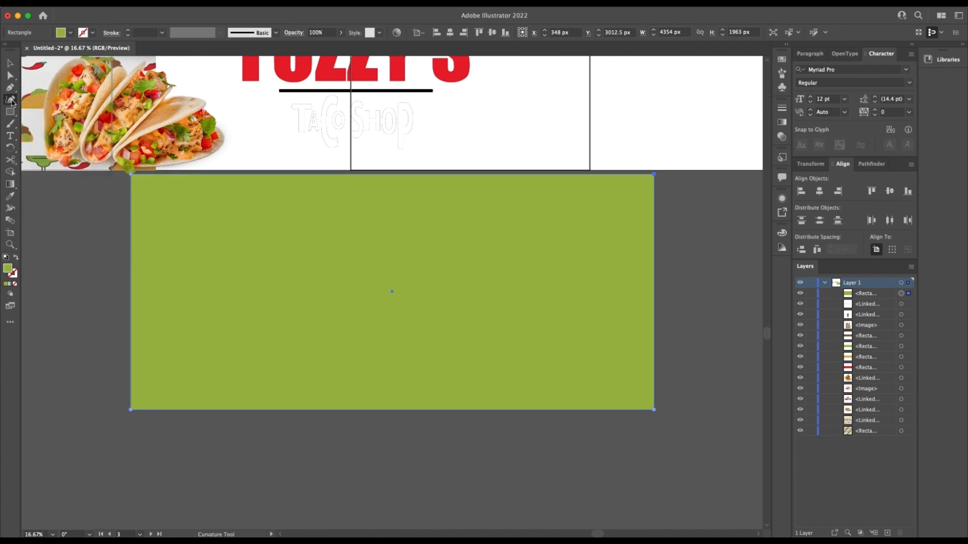
{"action": "scroll", "coordinate": [153, 232], "scroll_direction": "up", "scroll_amount": 1}
{"action": "scroll", "coordinate": [154, 235], "scroll_direction": "down", "scroll_amount": 1}
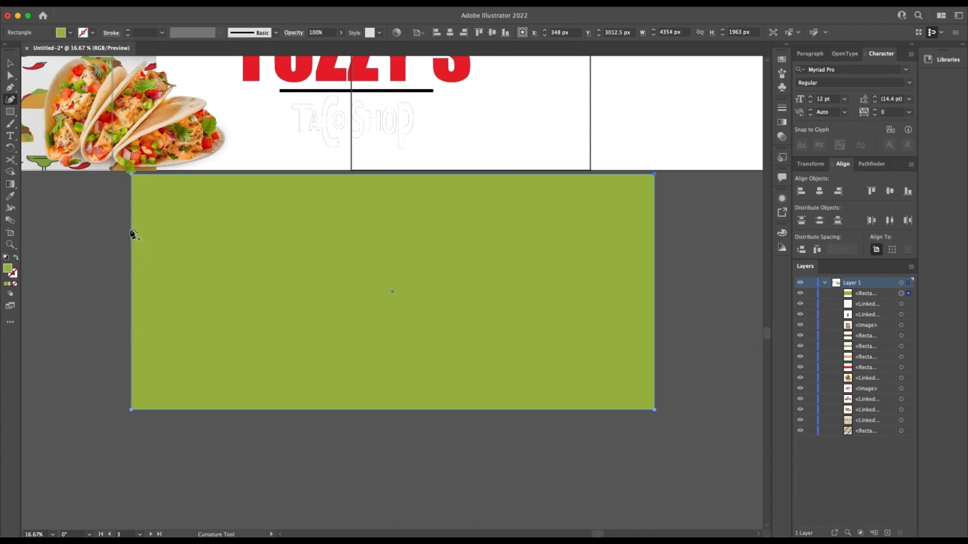
{"action": "left_click", "coordinate": [131, 235]}
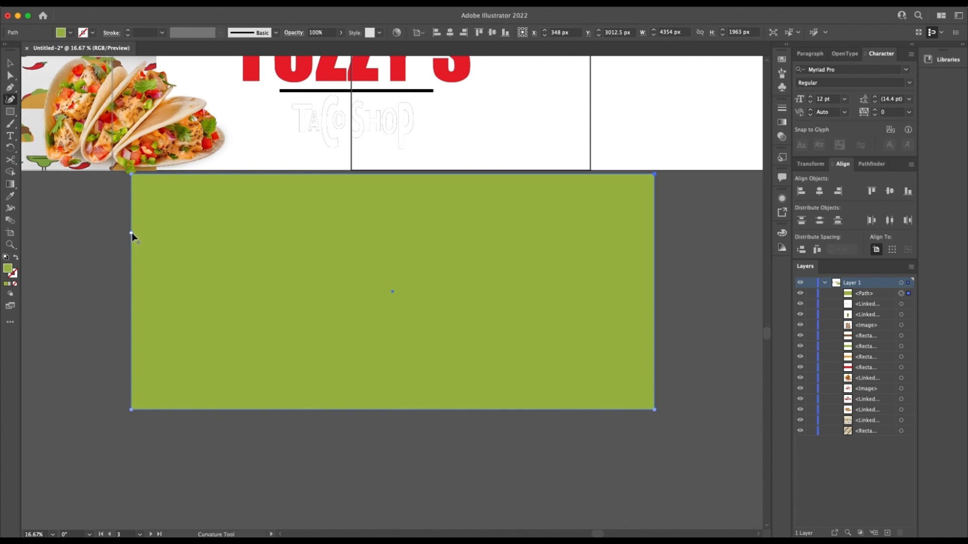
{"action": "left_click_drag", "start_coordinate": [131, 232], "coordinate": [164, 235]}
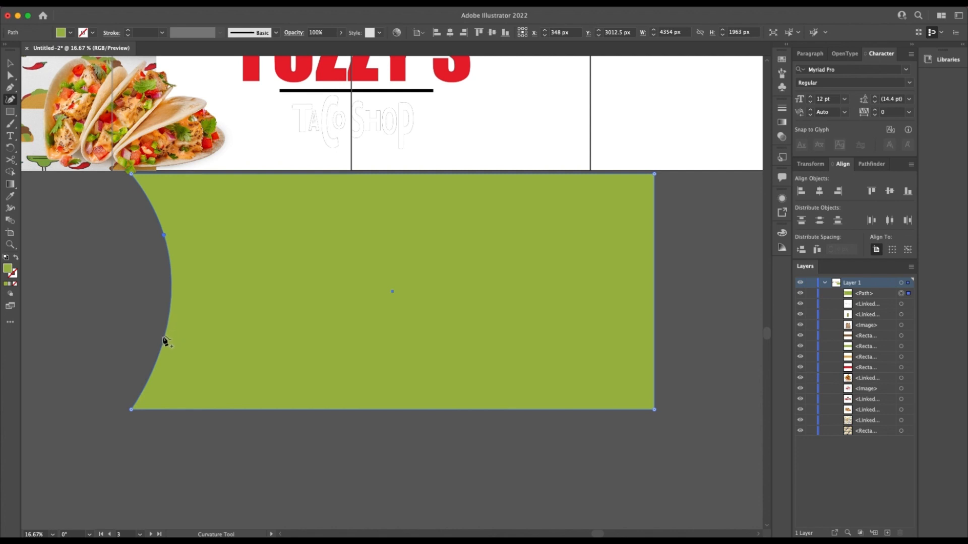
{"action": "left_click", "coordinate": [163, 339]}
{"action": "left_click_drag", "start_coordinate": [163, 340], "coordinate": [108, 330]}
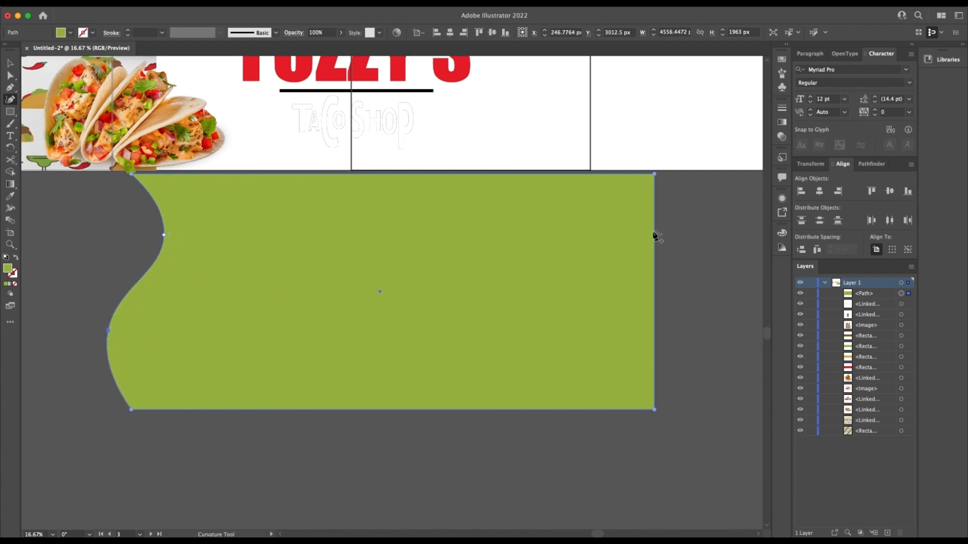
- Bend the green shape's right side into an S-curve, bulging outward in the upper part and inward in the lower part
{"action": "left_click_drag", "start_coordinate": [655, 220], "coordinate": [697, 220]}
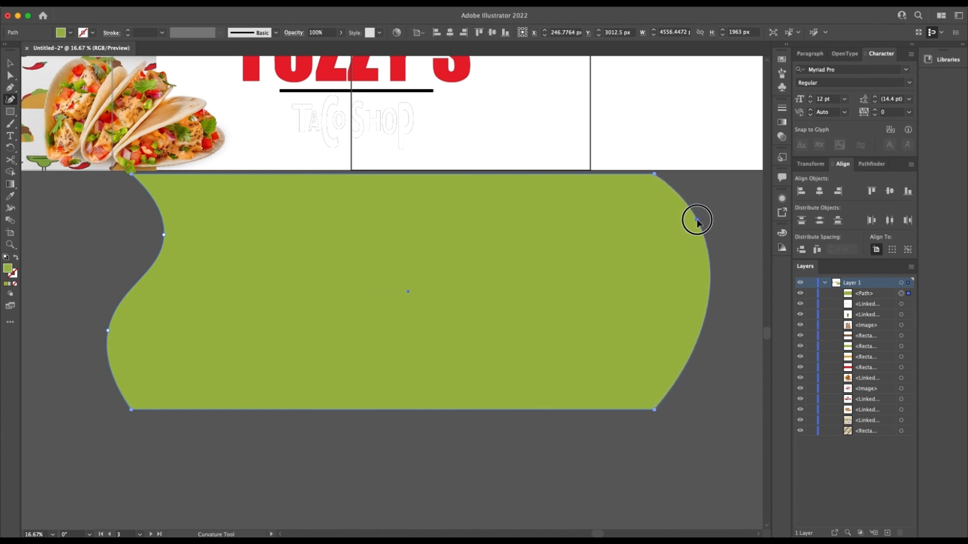
{"action": "left_click", "coordinate": [686, 353]}
{"action": "left_click_drag", "start_coordinate": [686, 353], "coordinate": [619, 349]}
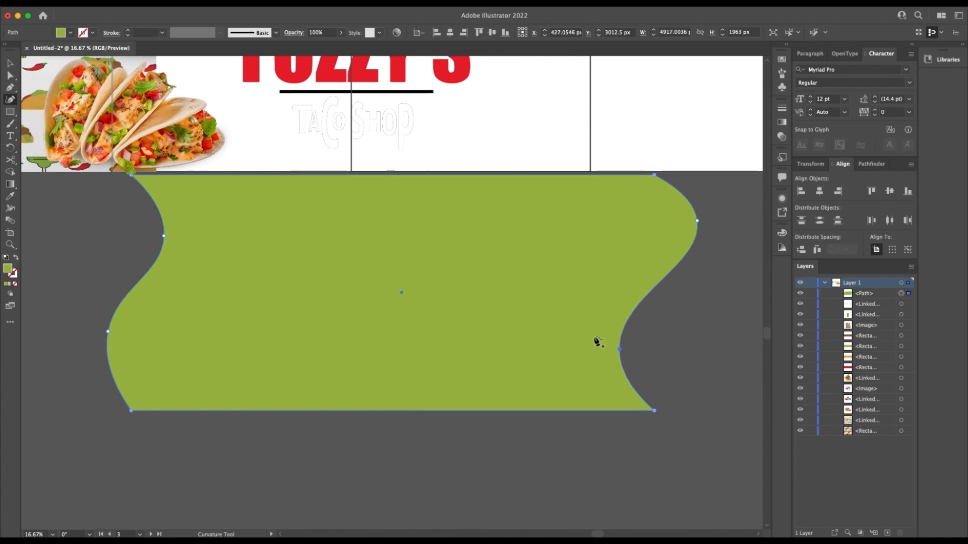
- Move the wavy green shape over the middle of the artboard row and stretch it to about 2004 px high
{"action": "key", "text": "super+minus"}
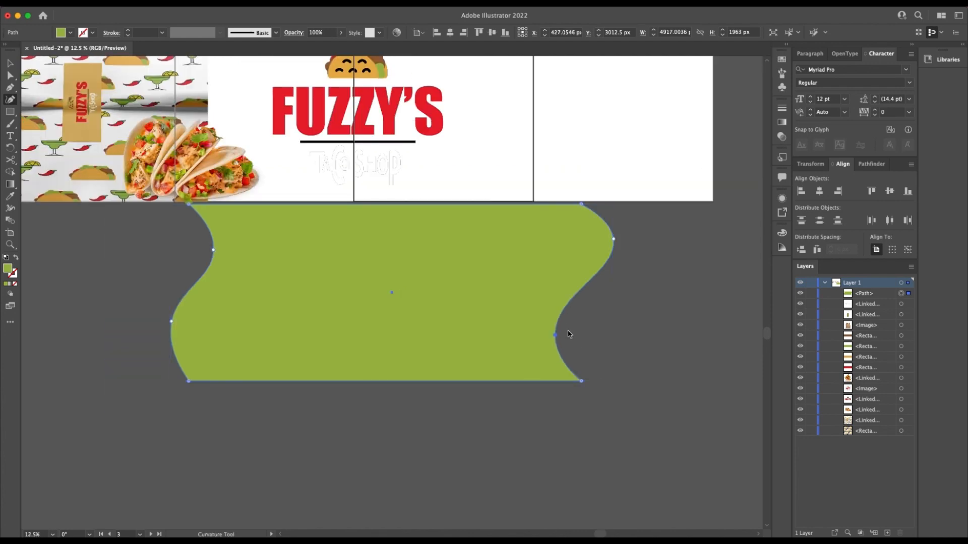
{"action": "key", "text": "v"}
{"action": "scroll", "coordinate": [396, 280], "scroll_direction": "up", "scroll_amount": 3}
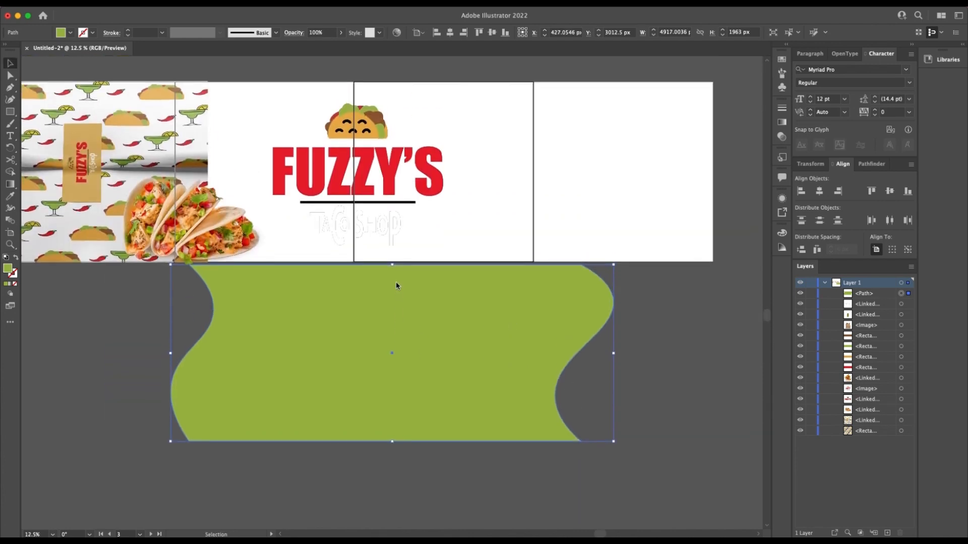
{"action": "left_click_drag", "start_coordinate": [391, 354], "coordinate": [373, 177]}
{"action": "left_click_drag", "start_coordinate": [376, 85], "coordinate": [376, 83]}
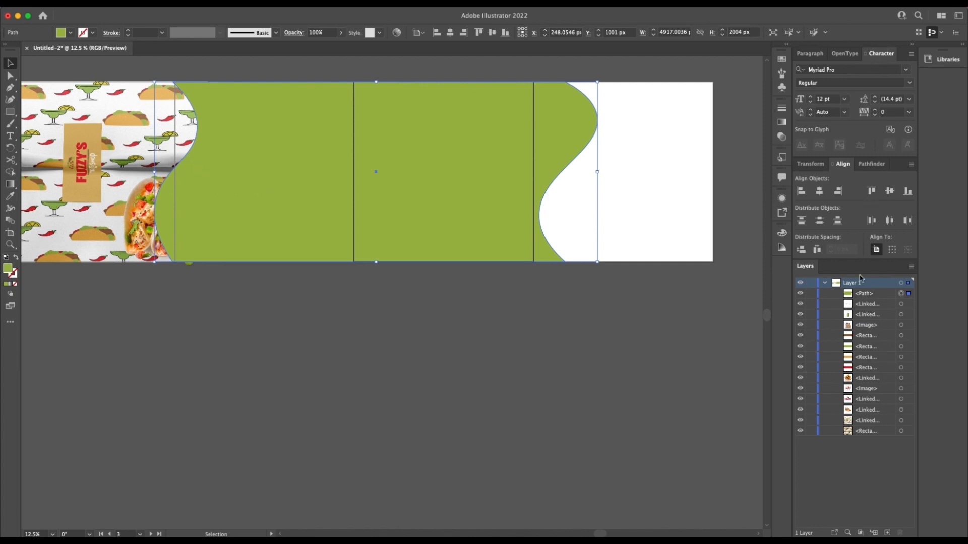
- Bring the nachos image above the green shape in the stacking order
{"action": "left_click", "coordinate": [885, 381]}
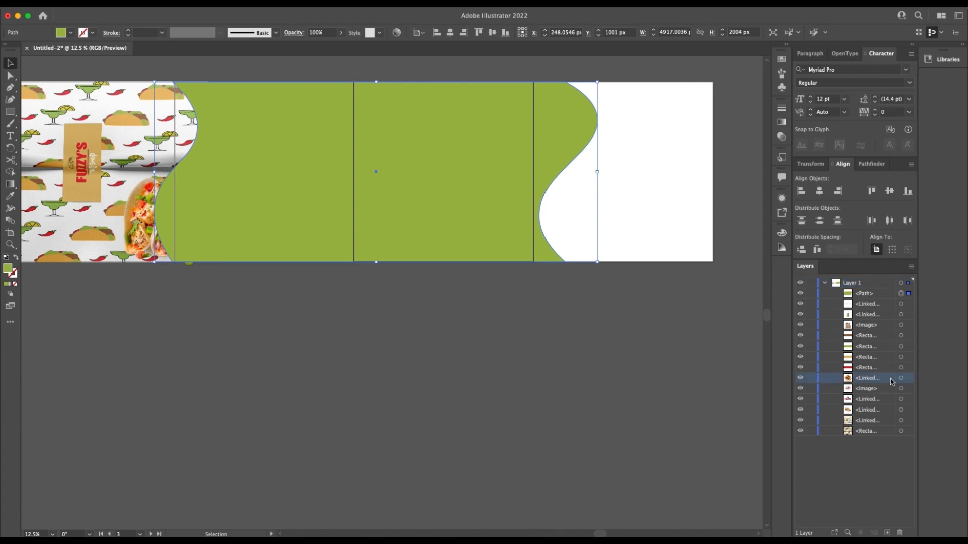
{"action": "left_click", "coordinate": [901, 379]}
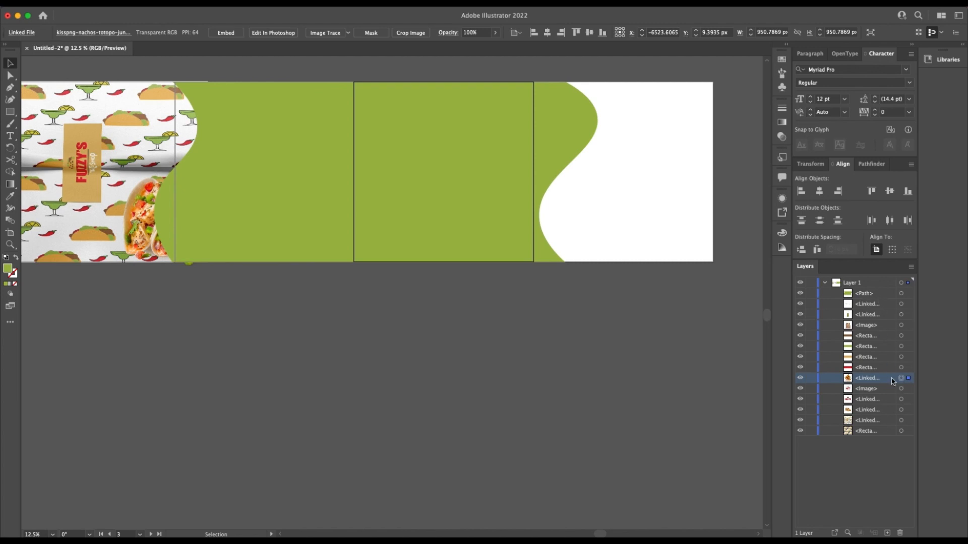
{"action": "left_click_drag", "start_coordinate": [892, 382], "coordinate": [872, 291]}
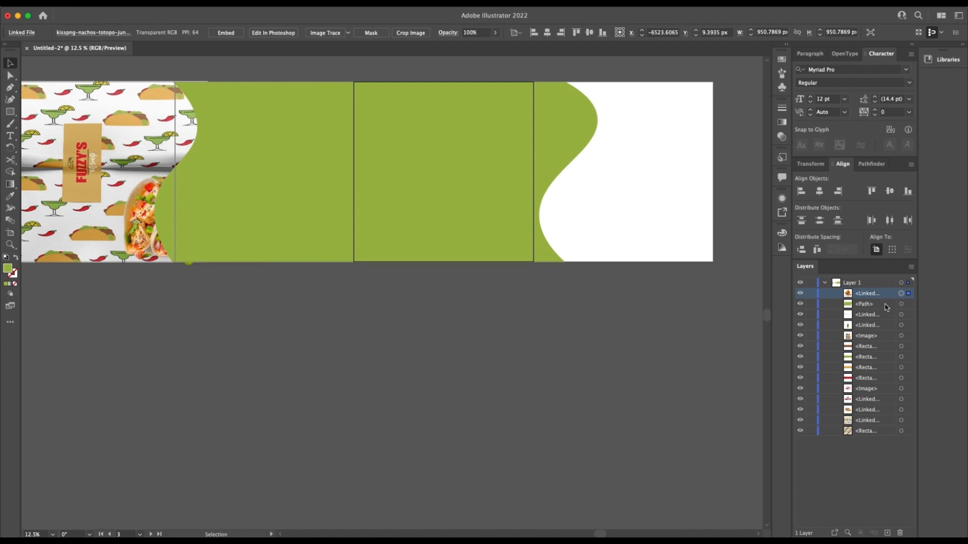
{"action": "left_click", "coordinate": [884, 486]}
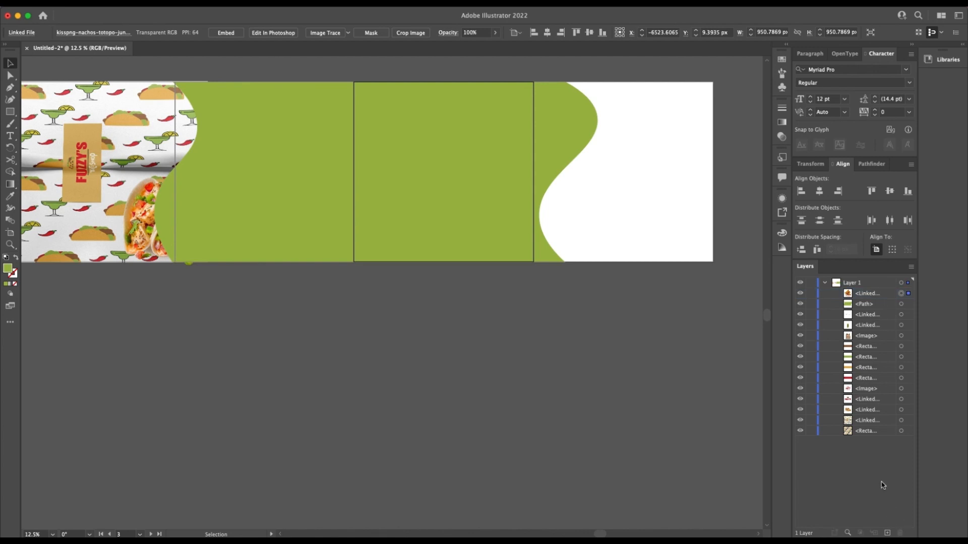
{"action": "left_click", "coordinate": [800, 305]}
{"action": "left_click", "coordinate": [800, 304]}
- Bring the tacos image and the Fuzzy's logo in front of the green shape in the stacking order
{"action": "left_click", "coordinate": [881, 410]}
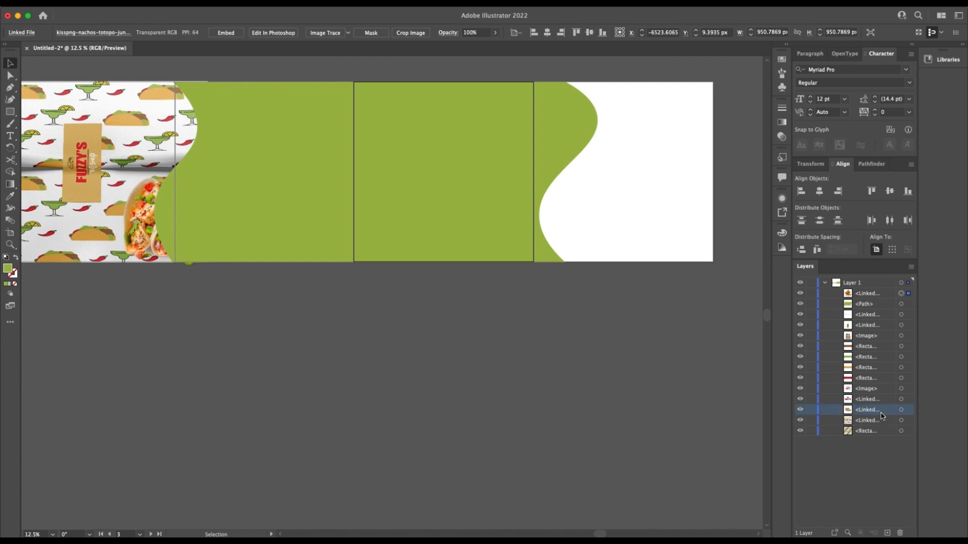
{"action": "left_click", "coordinate": [906, 408]}
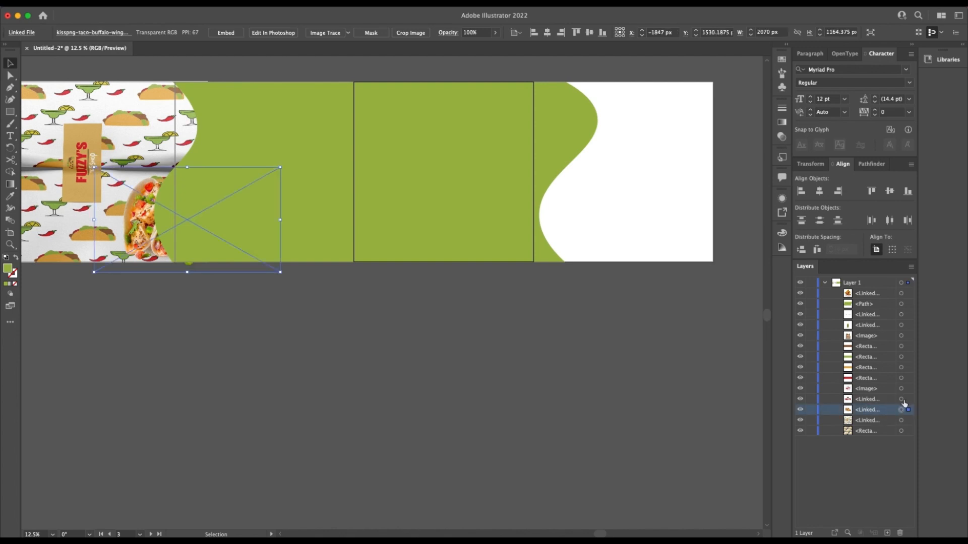
{"action": "left_click", "coordinate": [902, 400], "text": "shift"}
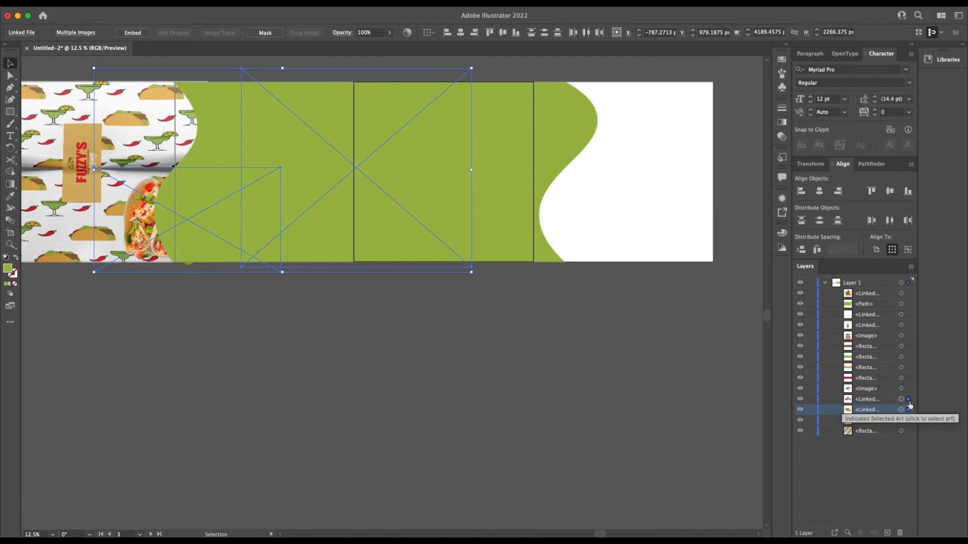
{"action": "left_click", "coordinate": [866, 357]}
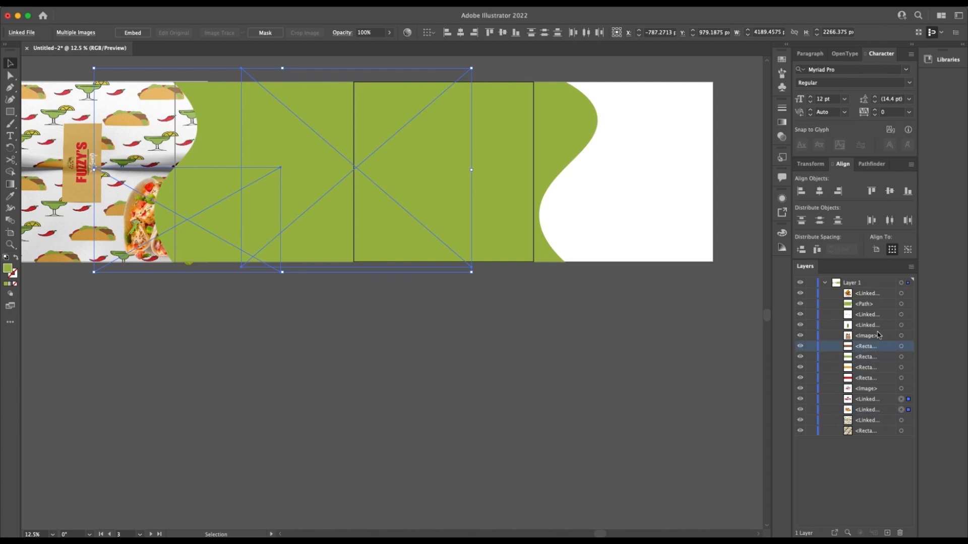
{"action": "left_click", "coordinate": [901, 401]}
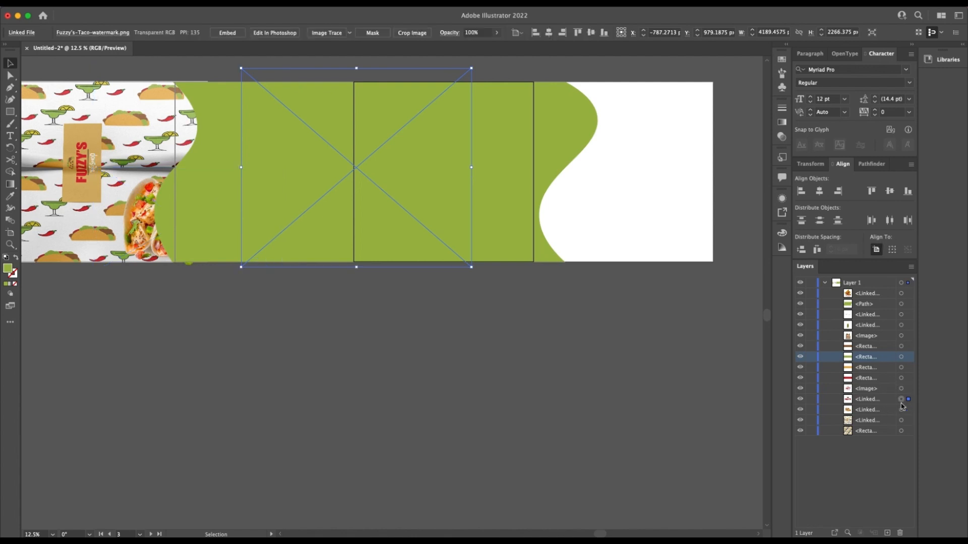
{"action": "left_click", "coordinate": [901, 401]}
{"action": "left_click", "coordinate": [901, 411], "text": "shift"}
{"action": "left_click_drag", "start_coordinate": [880, 410], "coordinate": [869, 302]}
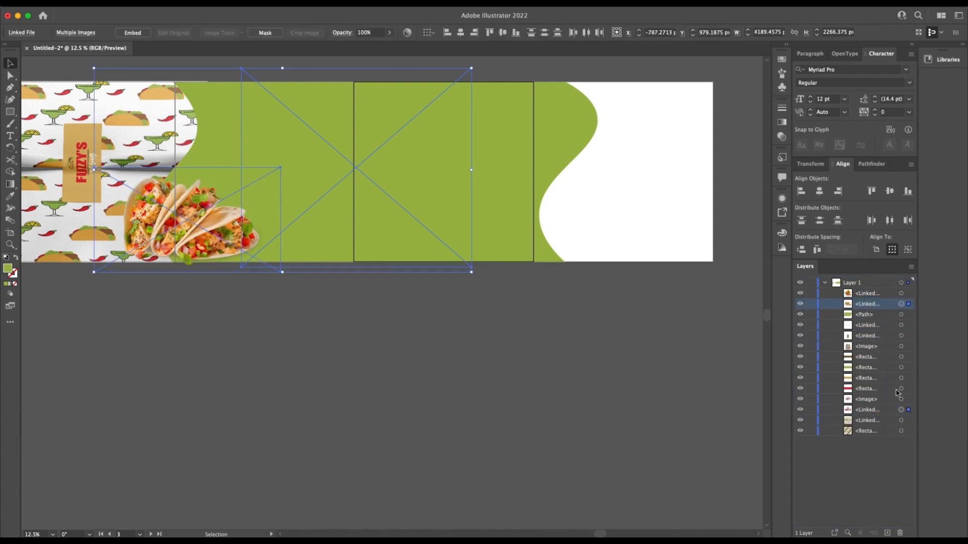
{"action": "left_click_drag", "start_coordinate": [880, 411], "coordinate": [869, 314]}
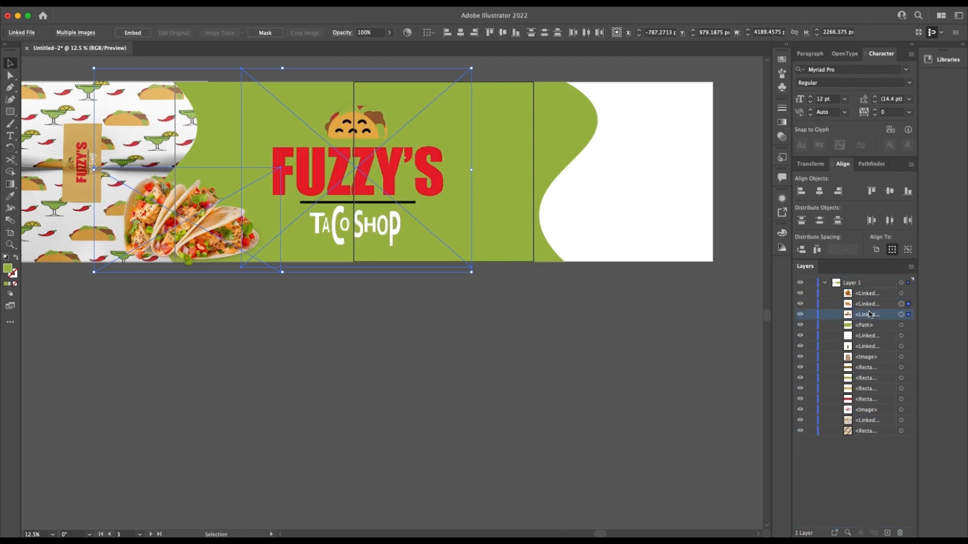
{"action": "left_click", "coordinate": [514, 373]}
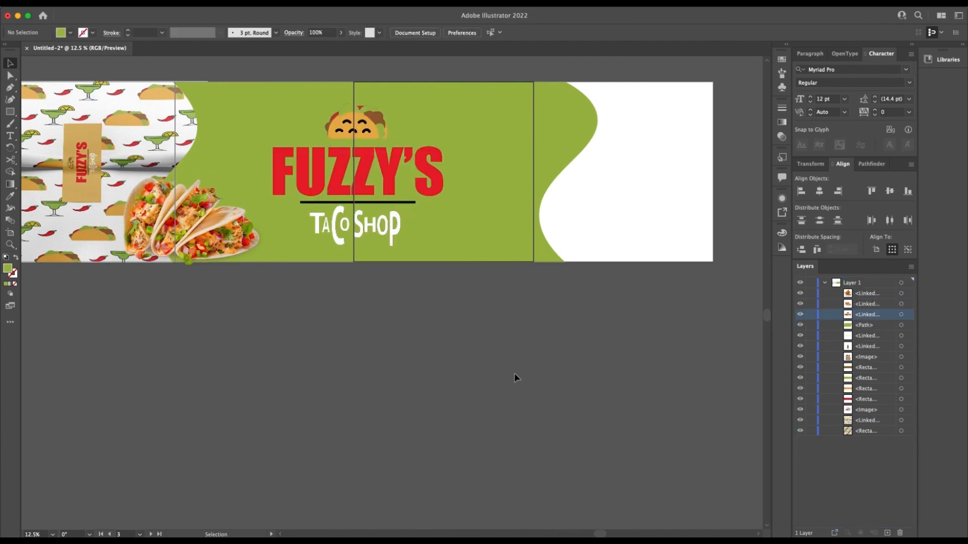
- Enlarge the Fuzzy's logo to about 2847 x 2461 px and recenter it over the seam between the second and third artboards
{"action": "scroll", "coordinate": [371, 339], "scroll_direction": "up", "scroll_amount": 1}
{"action": "scroll", "coordinate": [307, 347], "scroll_direction": "left", "scroll_amount": 4}
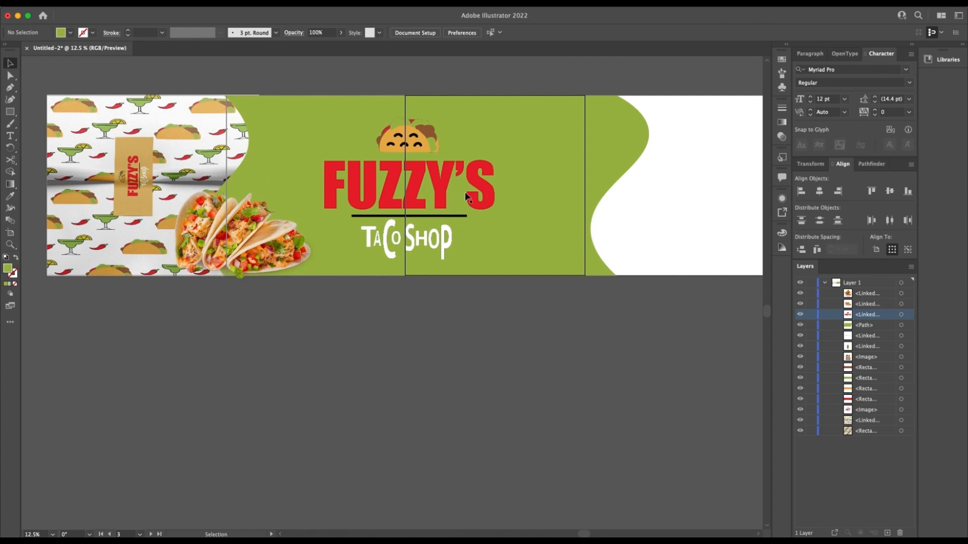
{"action": "scroll", "coordinate": [464, 195], "scroll_direction": "left", "scroll_amount": 3}
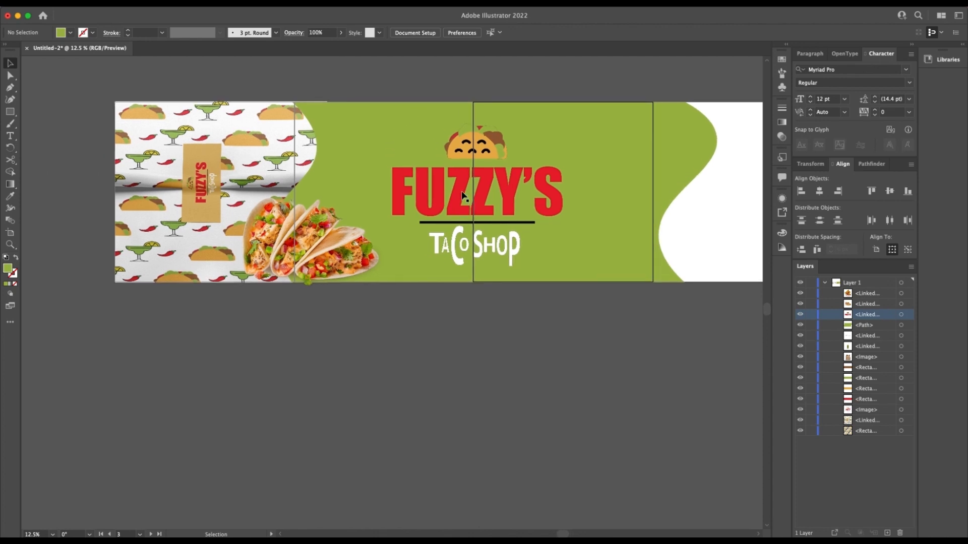
{"action": "scroll", "coordinate": [466, 212], "scroll_direction": "up", "scroll_amount": 2}
{"action": "left_click", "coordinate": [468, 230]}
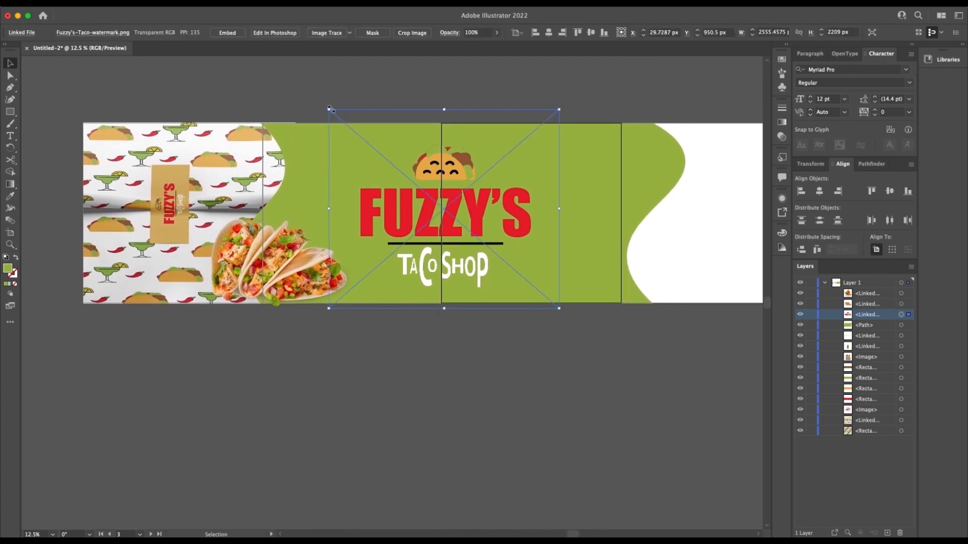
{"action": "left_click_drag", "start_coordinate": [328, 104], "coordinate": [138, 82]}
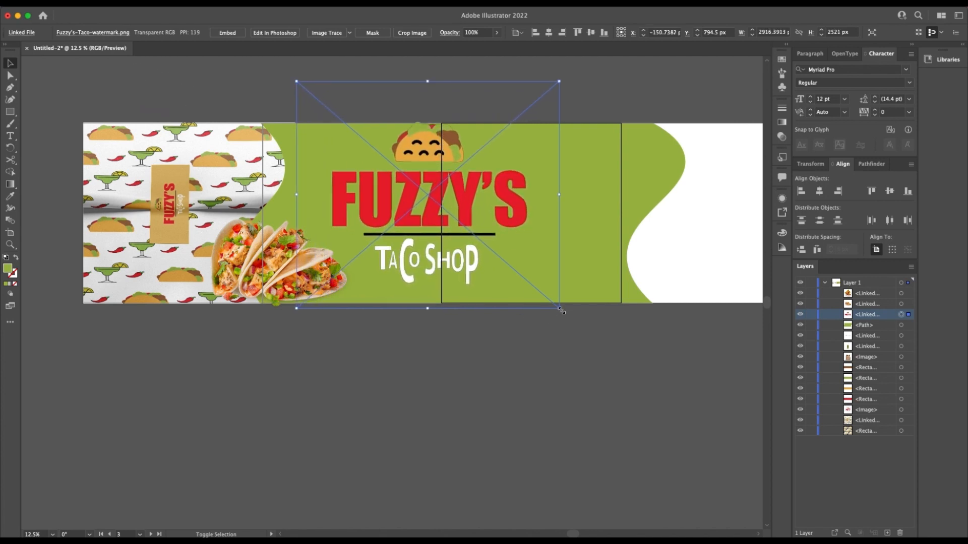
{"action": "mouse_move", "coordinate": [560, 309]}
{"action": "left_mouse_down"}
{"action": "mouse_move", "coordinate": [605, 335]}
{"action": "mouse_move", "coordinate": [553, 302]}
{"action": "left_mouse_up"}
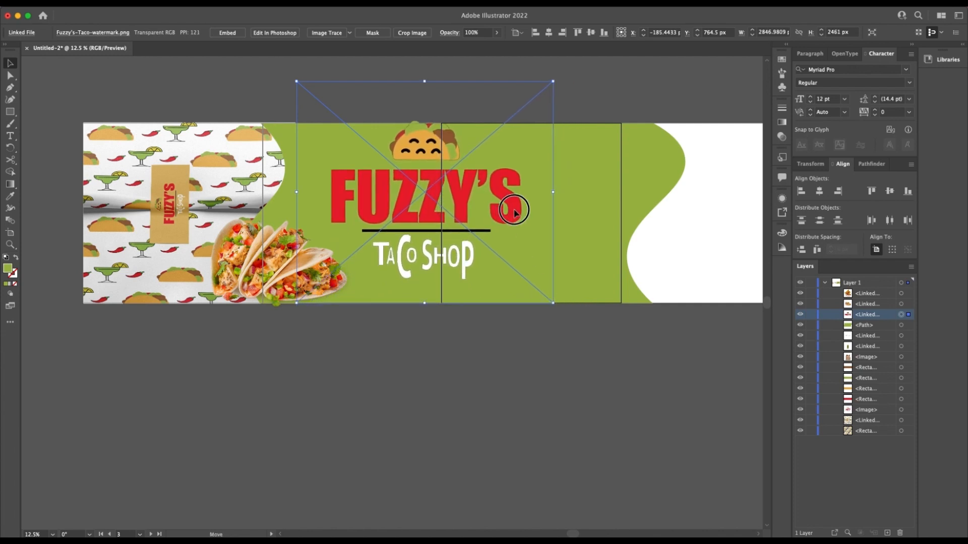
{"action": "left_click_drag", "start_coordinate": [514, 213], "coordinate": [533, 228]}
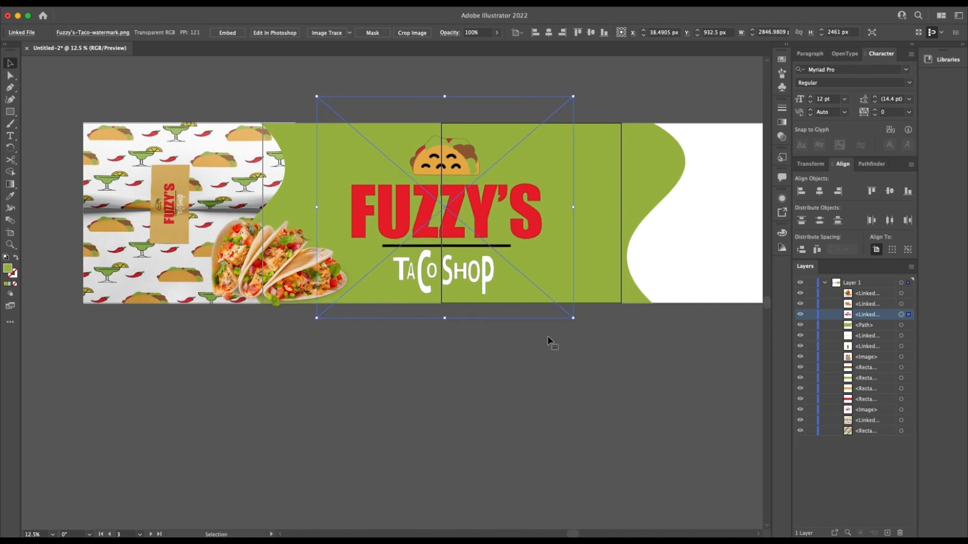
{"action": "left_click", "coordinate": [548, 348]}
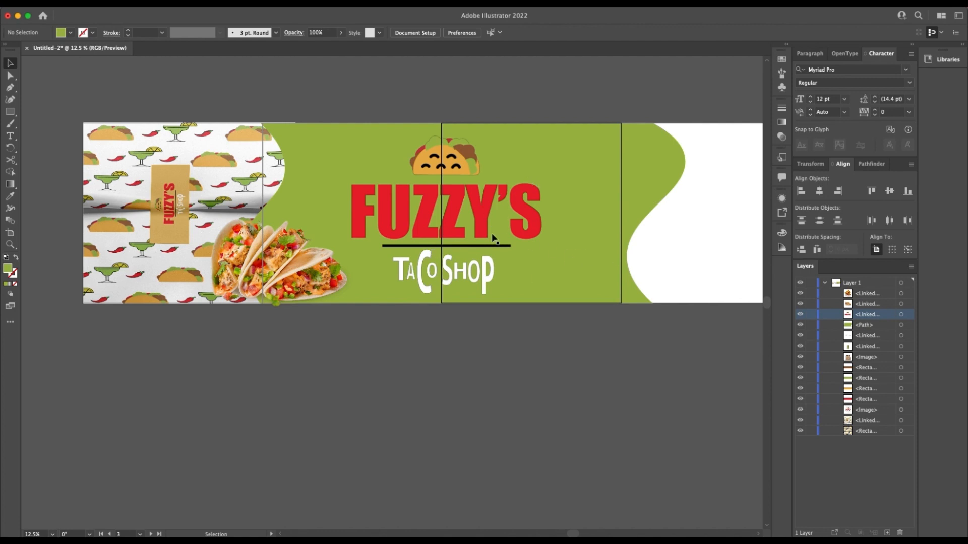
- Enlarge the nachos image to about 2186 x 2186 px and place it over the seam between the third and fourth artboards
{"action": "scroll", "coordinate": [493, 238], "scroll_direction": "up", "scroll_amount": 5}
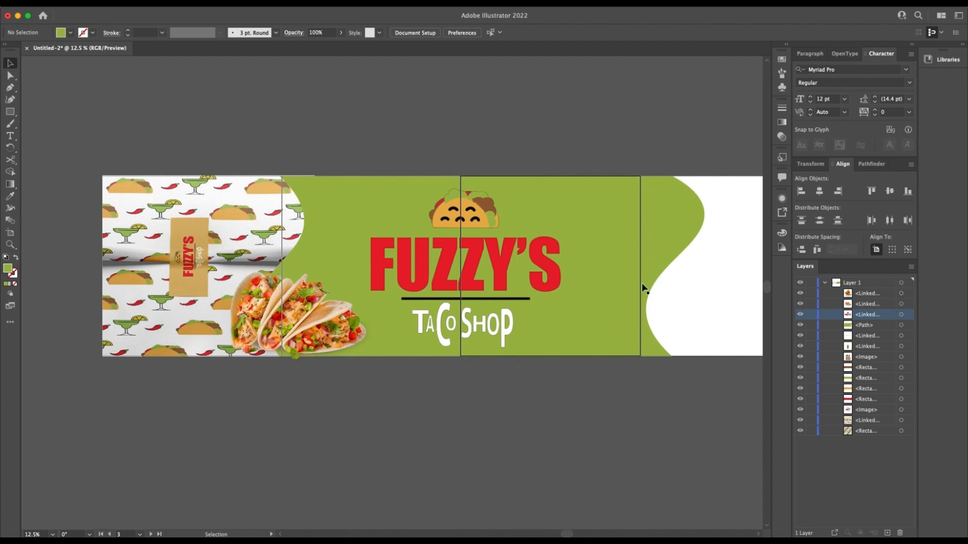
{"action": "scroll", "coordinate": [166, 200], "scroll_direction": "left", "scroll_amount": 10}
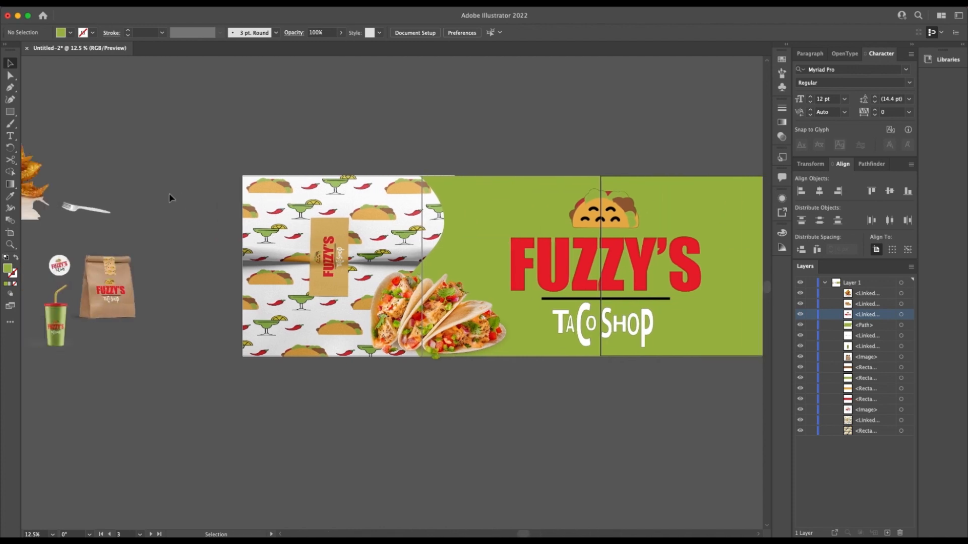
{"action": "left_click_drag", "start_coordinate": [112, 182], "coordinate": [522, 298]}
{"action": "scroll", "coordinate": [706, 275], "scroll_direction": "right", "scroll_amount": 4}
{"action": "scroll", "coordinate": [674, 274], "scroll_direction": "right", "scroll_amount": 5}
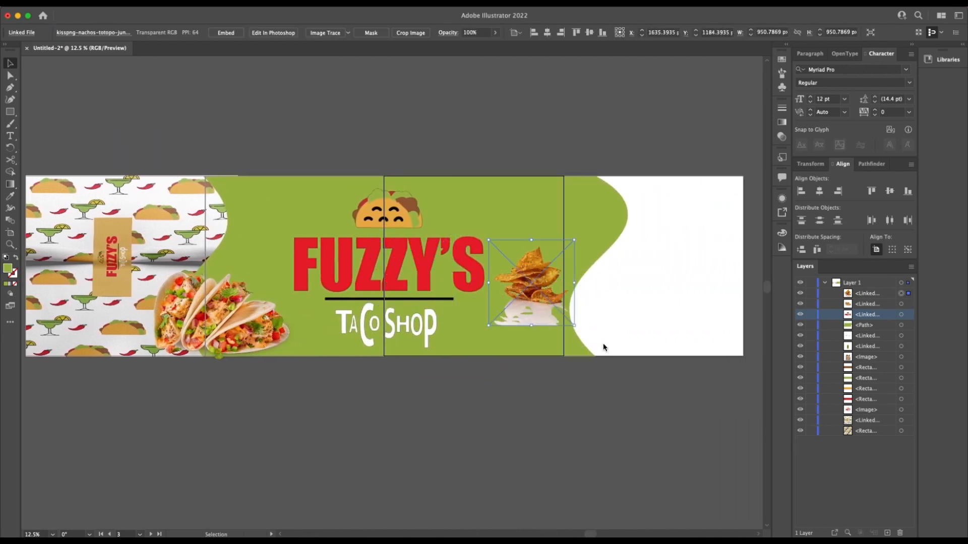
{"action": "left_click_drag", "start_coordinate": [576, 327], "coordinate": [724, 437]}
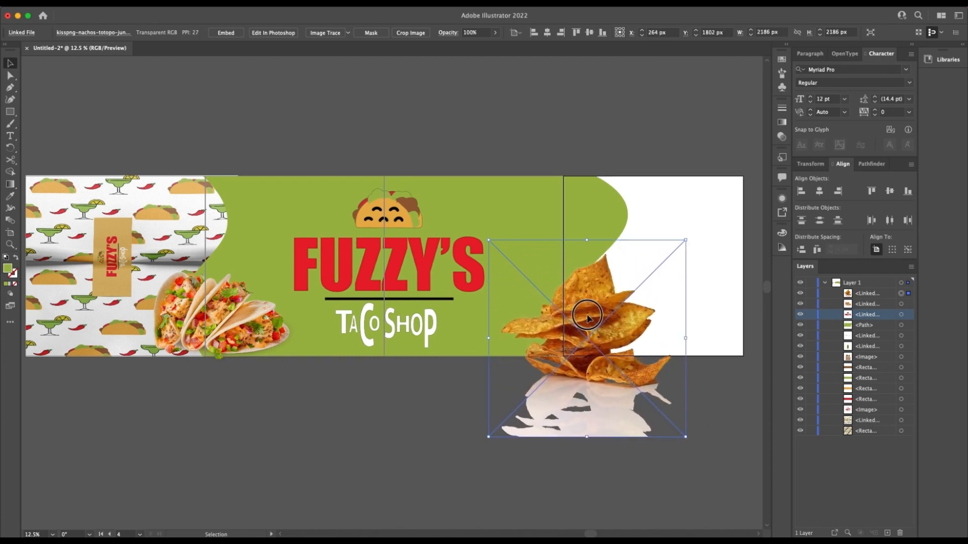
{"action": "left_click_drag", "start_coordinate": [587, 321], "coordinate": [551, 297]}
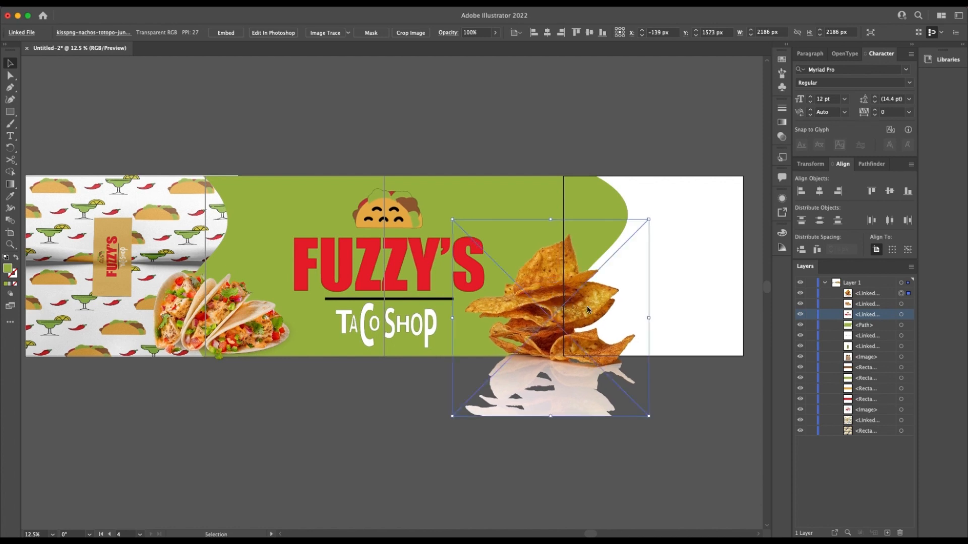
{"action": "left_click", "coordinate": [447, 119]}
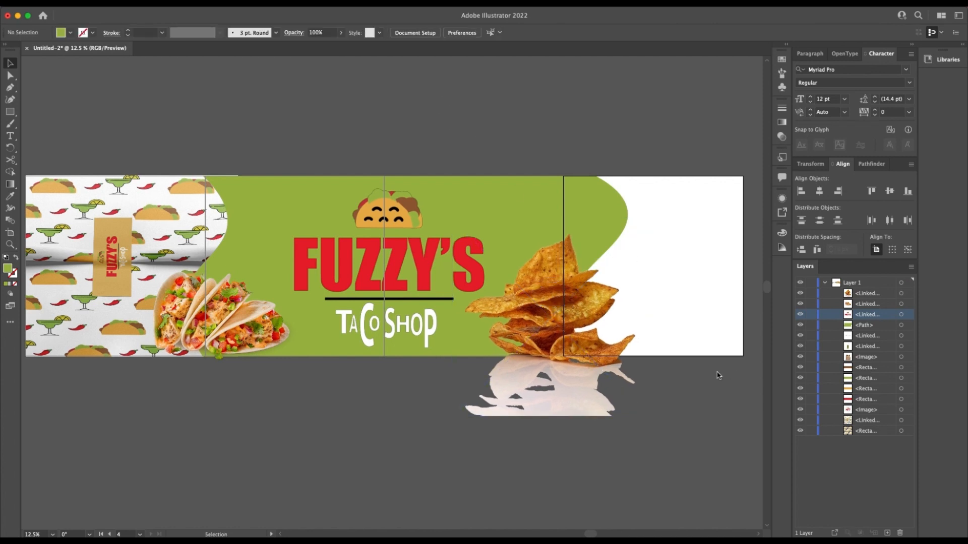
- Move the cup, paper bag, four colour swatches and taco pattern square to the empty canvas below the artboards
{"action": "scroll", "coordinate": [605, 374], "scroll_direction": "left", "scroll_amount": 5}
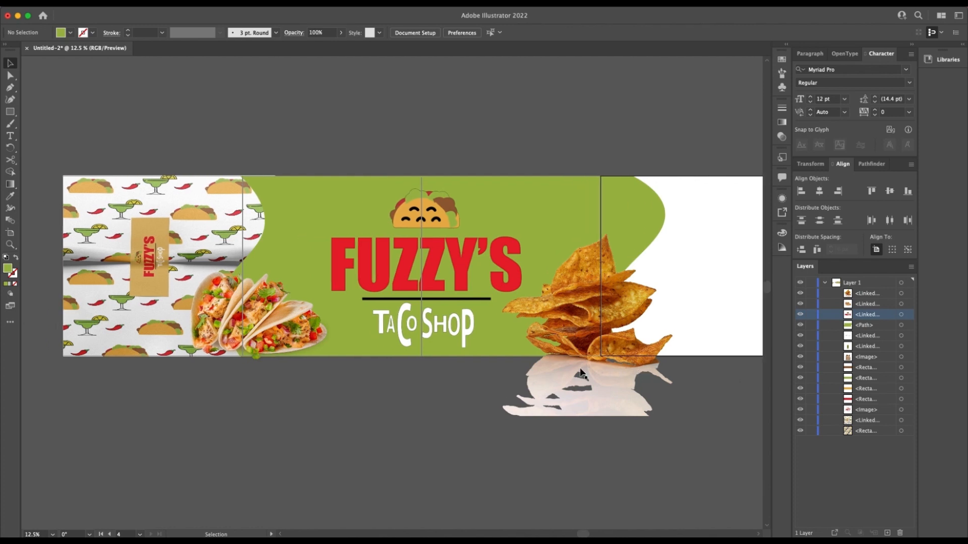
{"action": "scroll", "coordinate": [574, 370], "scroll_direction": "left", "scroll_amount": 15}
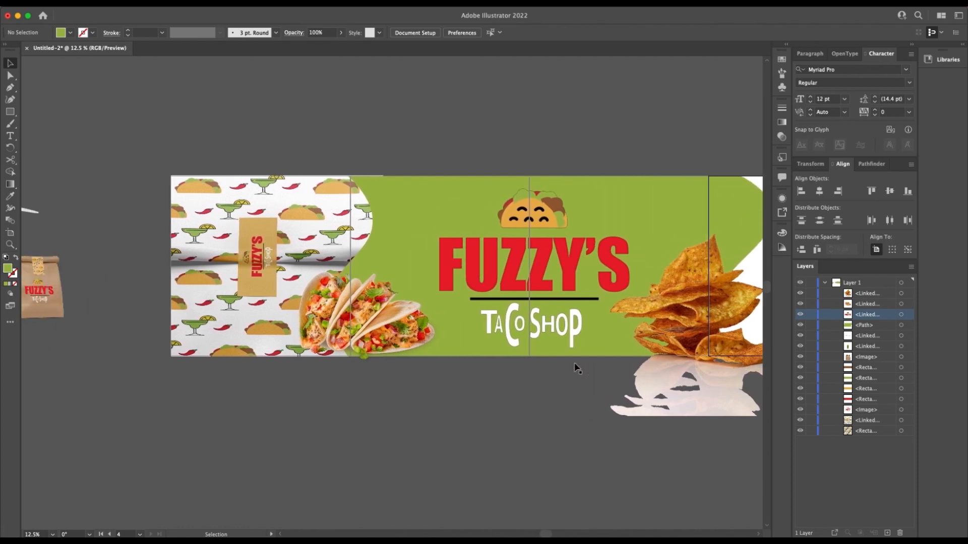
{"action": "left_click_drag", "start_coordinate": [189, 289], "coordinate": [343, 400]}
{"action": "left_click_drag", "start_coordinate": [228, 287], "coordinate": [464, 436]}
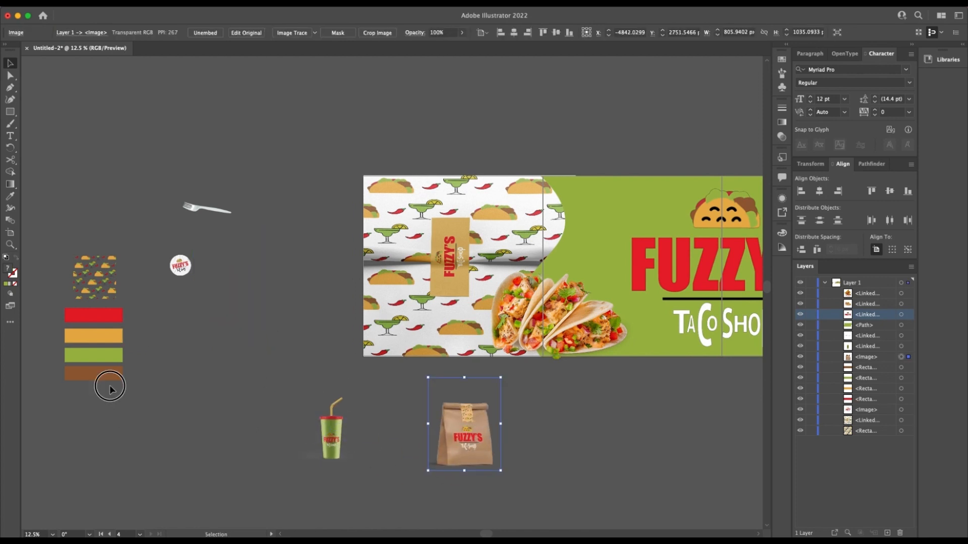
{"action": "left_click_drag", "start_coordinate": [108, 388], "coordinate": [666, 388]}
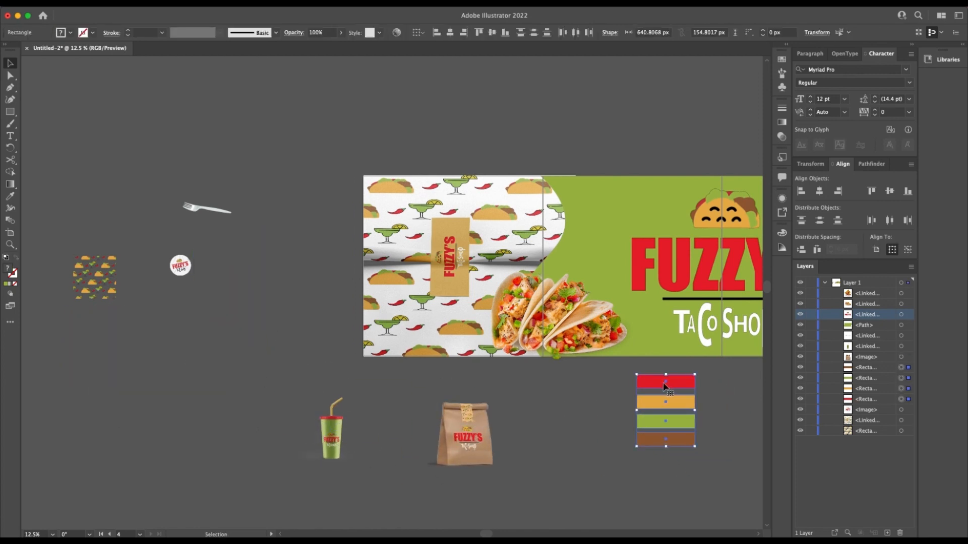
{"action": "scroll", "coordinate": [663, 382], "scroll_direction": "right", "scroll_amount": 4}
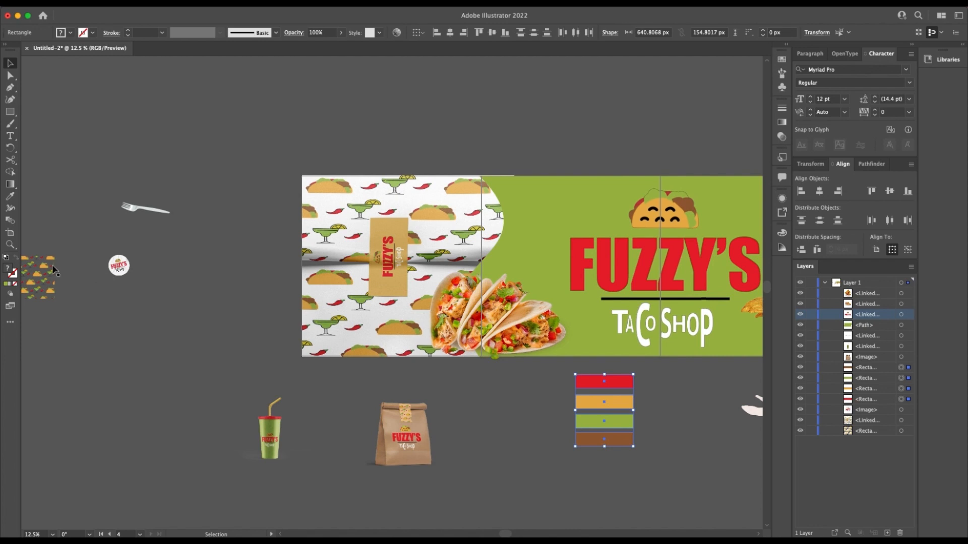
{"action": "left_click_drag", "start_coordinate": [54, 270], "coordinate": [706, 391]}
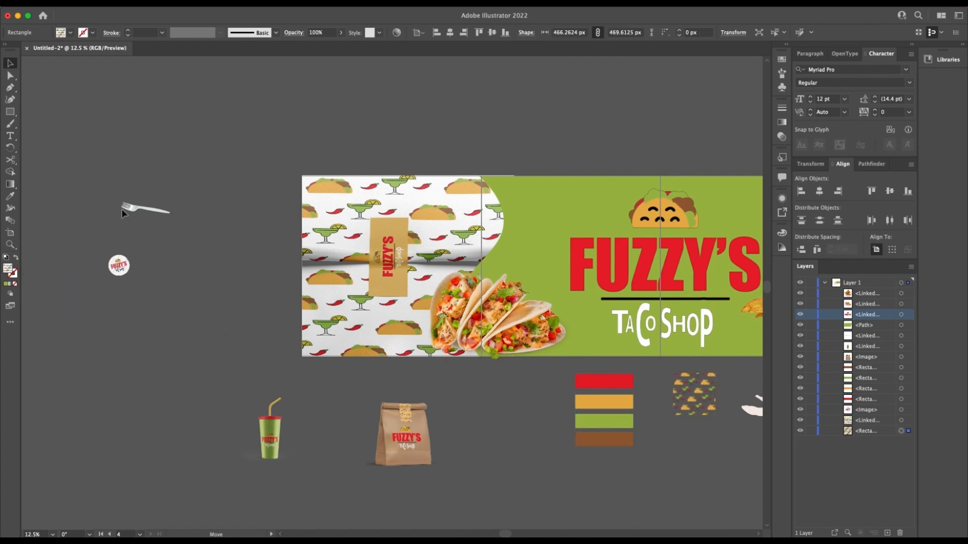
- Move the fork image onto the artboard row near the tacos and bring it to the front of the stacking order
{"action": "left_click", "coordinate": [149, 209]}
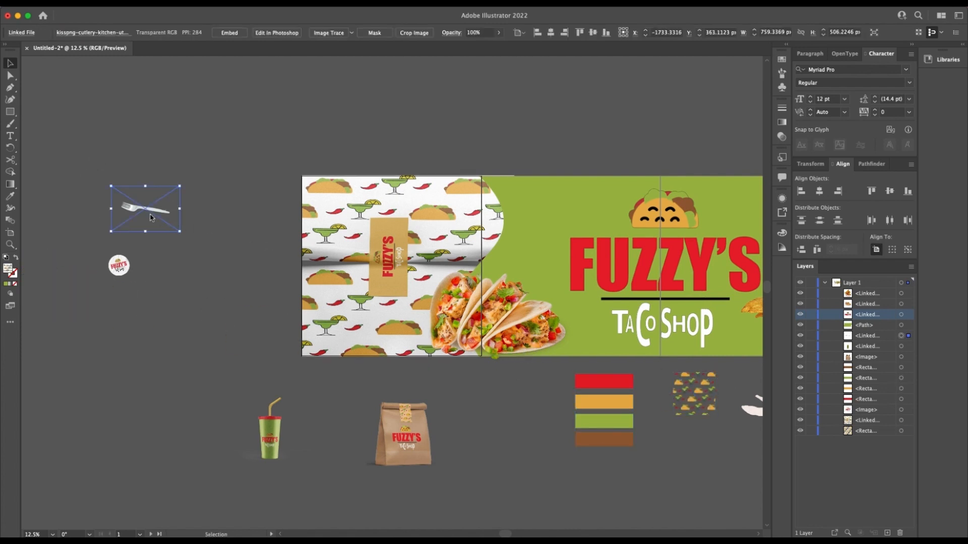
{"action": "left_click_drag", "start_coordinate": [147, 212], "coordinate": [594, 343]}
{"action": "scroll", "coordinate": [595, 343], "scroll_direction": "right", "scroll_amount": 3}
{"action": "left_click_drag", "start_coordinate": [877, 336], "coordinate": [862, 293]}
- Enlarge the fork image to about 1587 x 1058 px and place it beside the tacos along the second artboard's lower edge
{"action": "left_click_drag", "start_coordinate": [542, 330], "coordinate": [538, 335]}
{"action": "mouse_move", "coordinate": [577, 366]}
{"action": "left_mouse_down"}
{"action": "mouse_move", "coordinate": [645, 425]}
{"action": "mouse_move", "coordinate": [668, 429]}
{"action": "mouse_move", "coordinate": [560, 359]}
{"action": "left_mouse_up"}
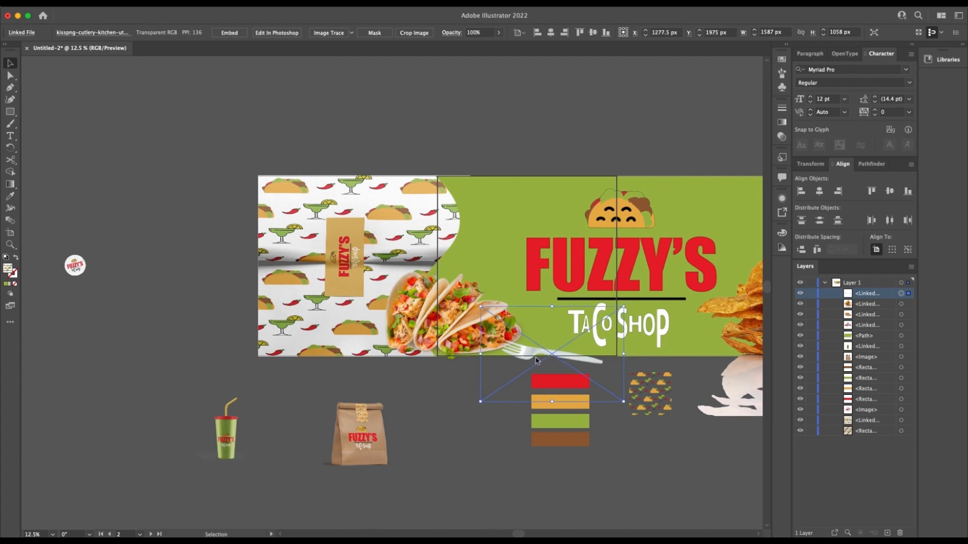
{"action": "left_click", "coordinate": [446, 399]}
{"action": "scroll", "coordinate": [502, 365], "scroll_direction": "right", "scroll_amount": 1}
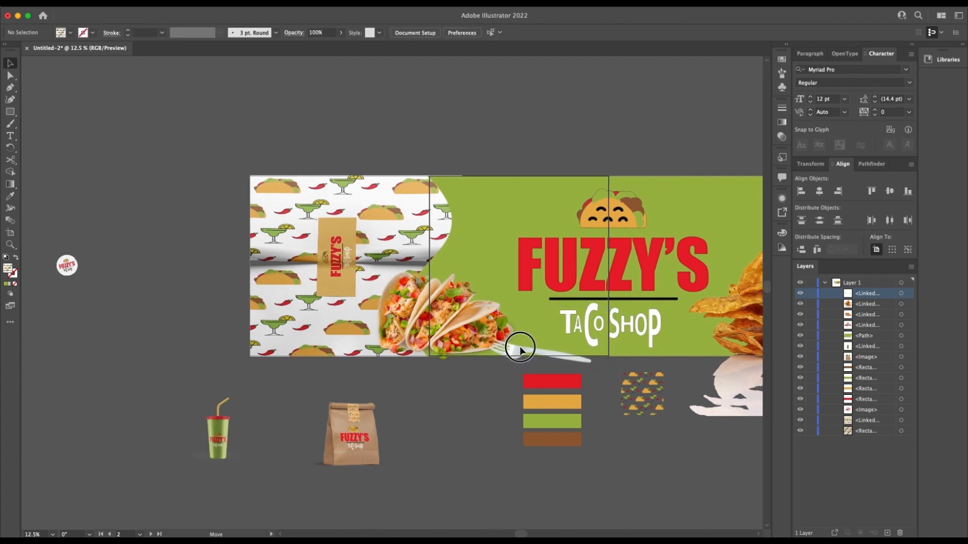
{"action": "left_click", "coordinate": [515, 343]}
{"action": "left_click", "coordinate": [162, 177]}
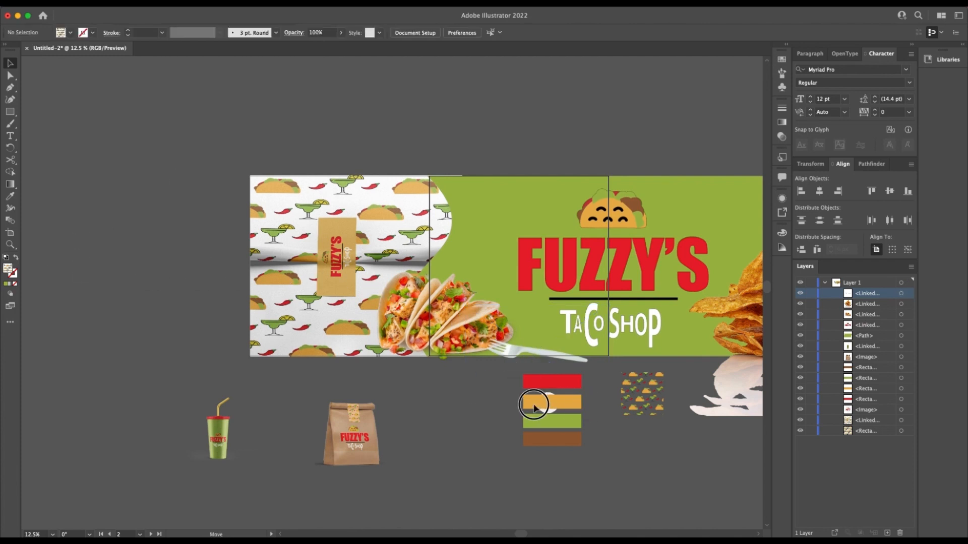
- Enlarge the round Fuzzy's sticker to about 1351 x 1318 px and position it just below the second artboard
{"action": "left_click", "coordinate": [458, 399]}
{"action": "left_click_drag", "start_coordinate": [471, 406], "coordinate": [570, 493]}
{"action": "left_click_drag", "start_coordinate": [474, 431], "coordinate": [474, 407]}
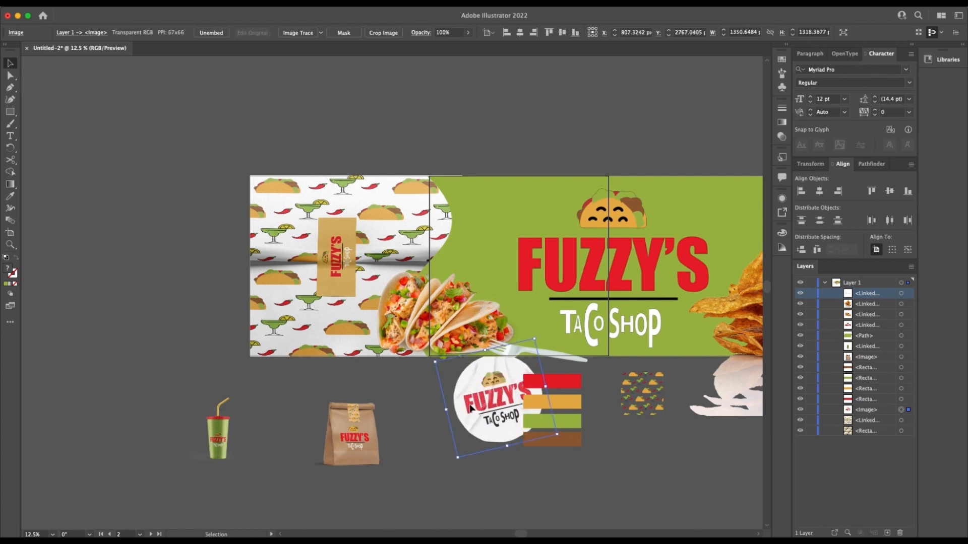
{"action": "scroll", "coordinate": [542, 381], "scroll_direction": "right", "scroll_amount": 5}
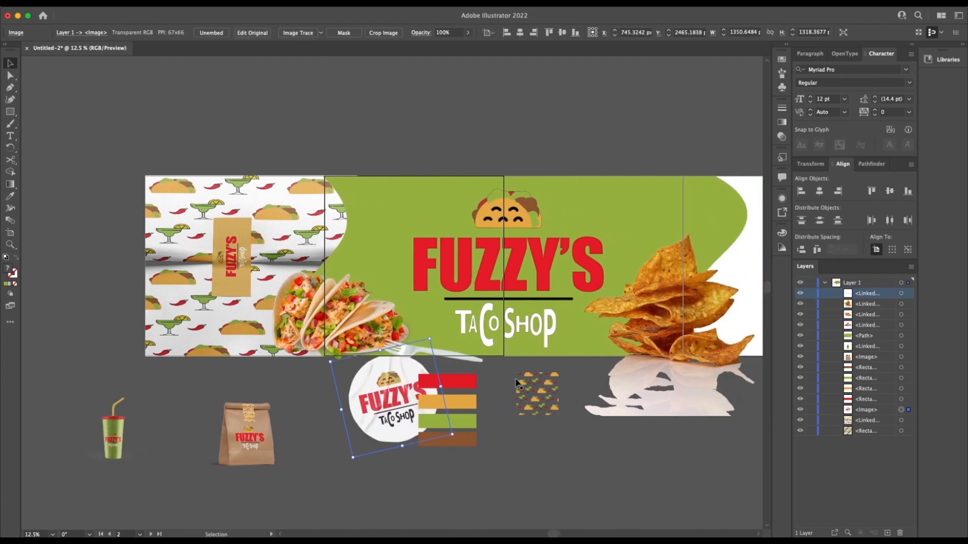
- Move the round sticker clear of the colour swatches and bring it to the front of the stacking order
{"action": "left_click_drag", "start_coordinate": [342, 386], "coordinate": [415, 423]}
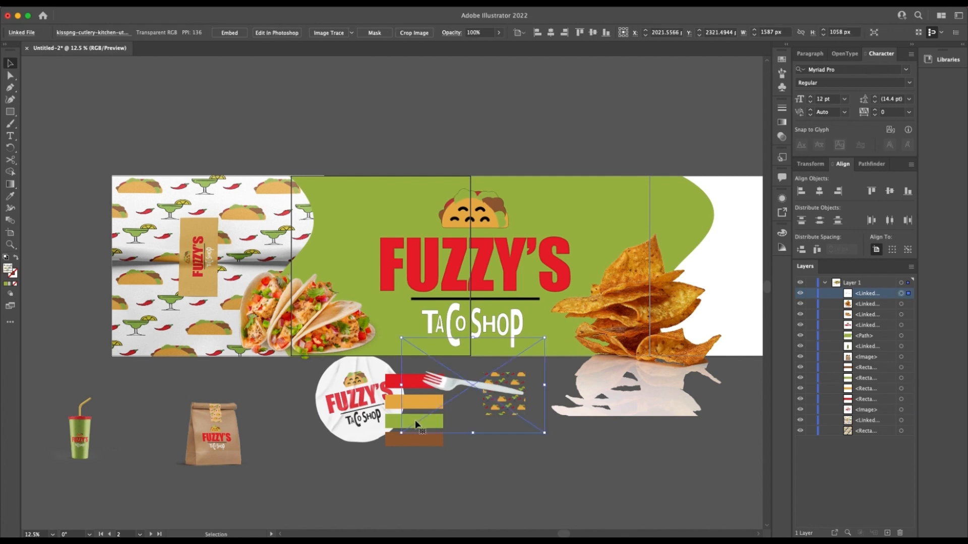
{"action": "key", "text": "super+z"}
{"action": "left_click_drag", "start_coordinate": [333, 418], "coordinate": [323, 436]}
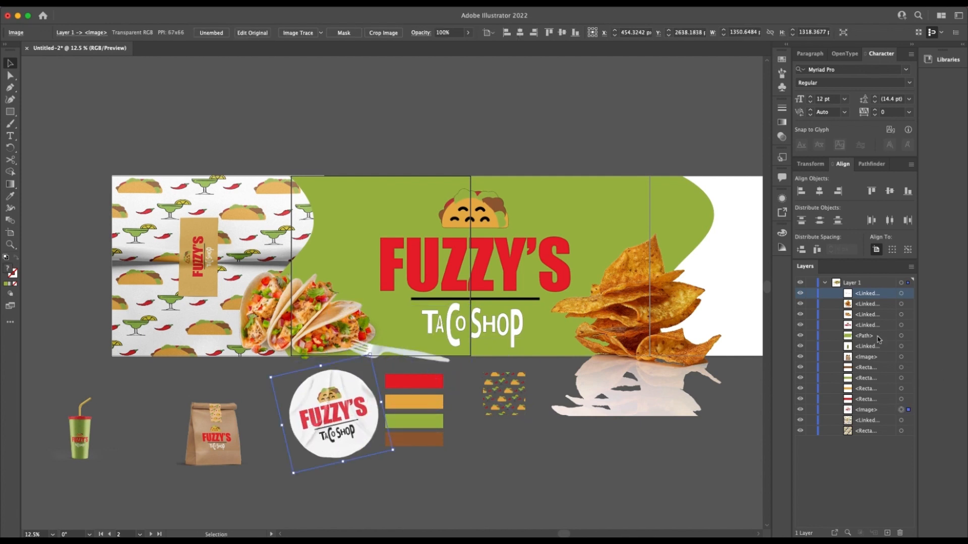
{"action": "left_click_drag", "start_coordinate": [895, 411], "coordinate": [852, 292]}
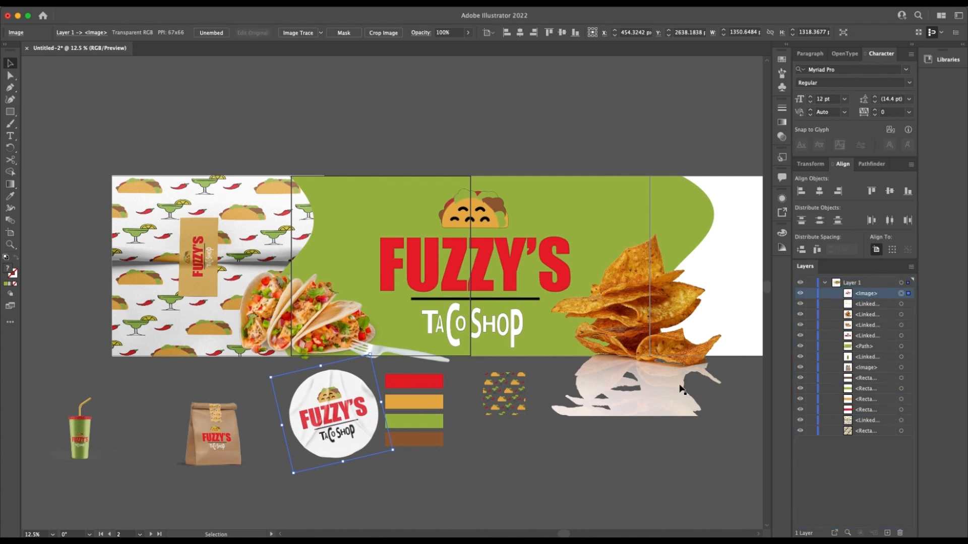
- Shrink the round sticker to about 791 x 772 px and move it above the nachos on the seam between the third and fourth artboards
{"action": "left_click_drag", "start_coordinate": [266, 381], "coordinate": [316, 412]}
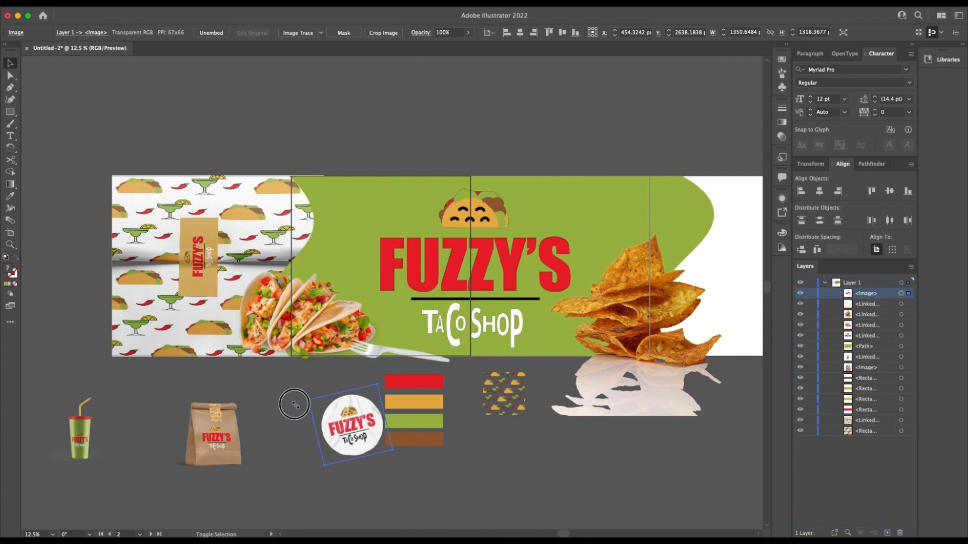
{"action": "left_click_drag", "start_coordinate": [362, 433], "coordinate": [424, 212]}
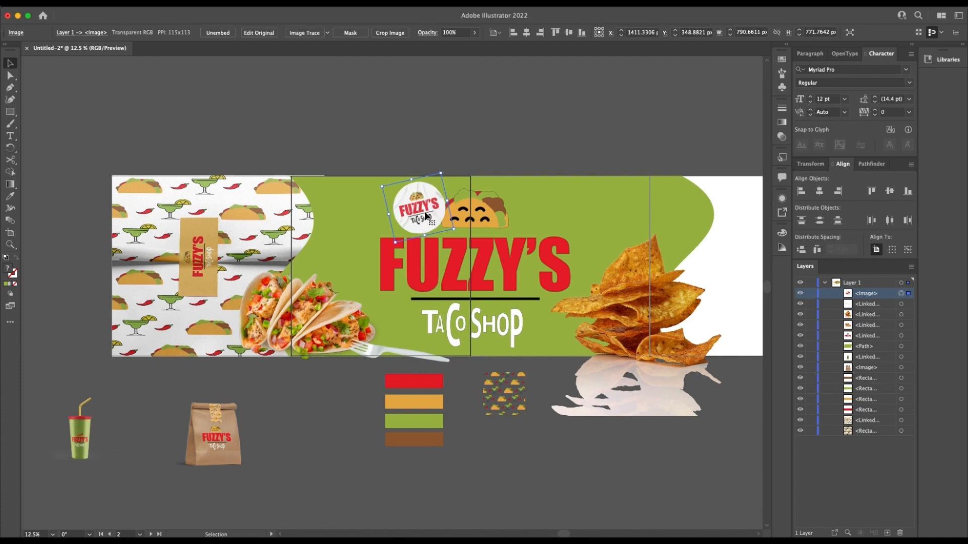
{"action": "left_click_drag", "start_coordinate": [426, 213], "coordinate": [607, 211]}
{"action": "scroll", "coordinate": [606, 211], "scroll_direction": "right", "scroll_amount": 2}
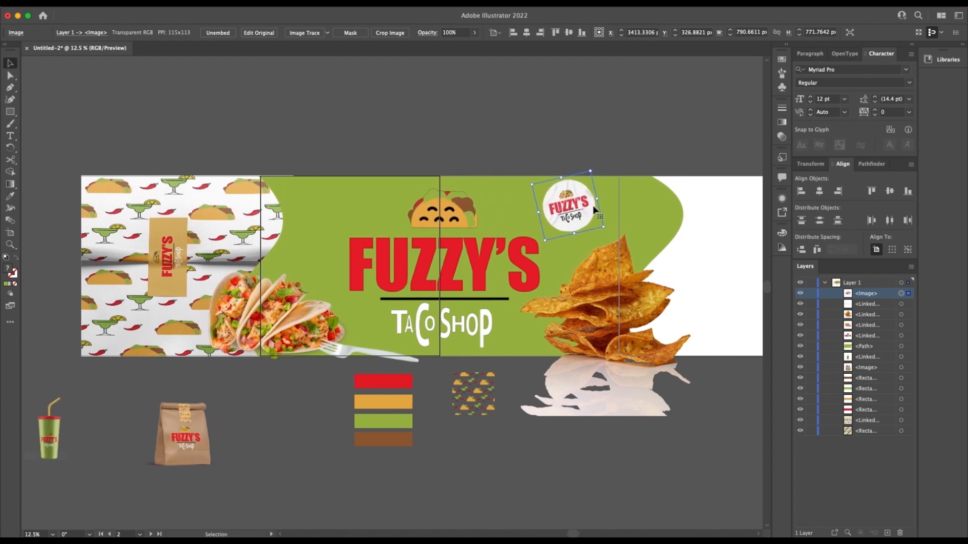
{"action": "scroll", "coordinate": [583, 207], "scroll_direction": "right", "scroll_amount": 1}
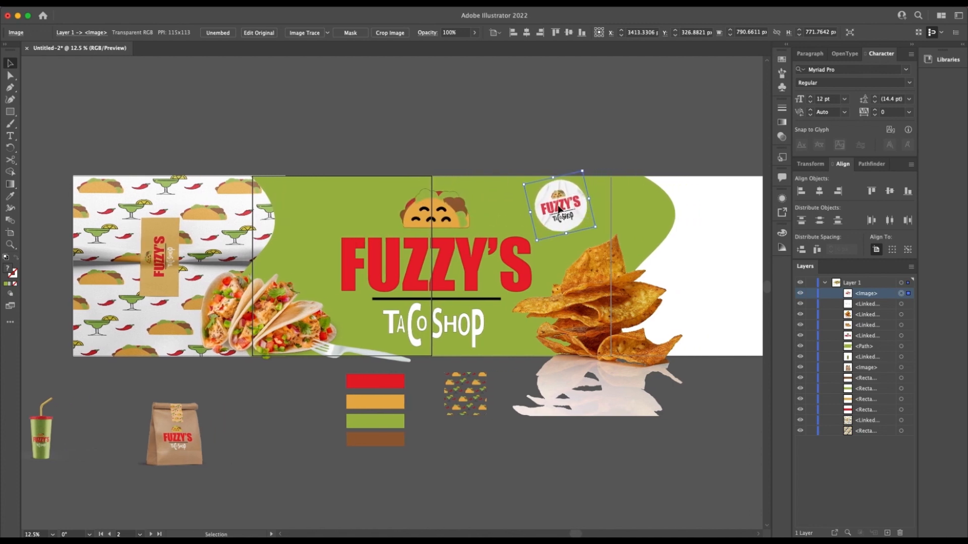
{"action": "left_click_drag", "start_coordinate": [559, 208], "coordinate": [613, 208]}
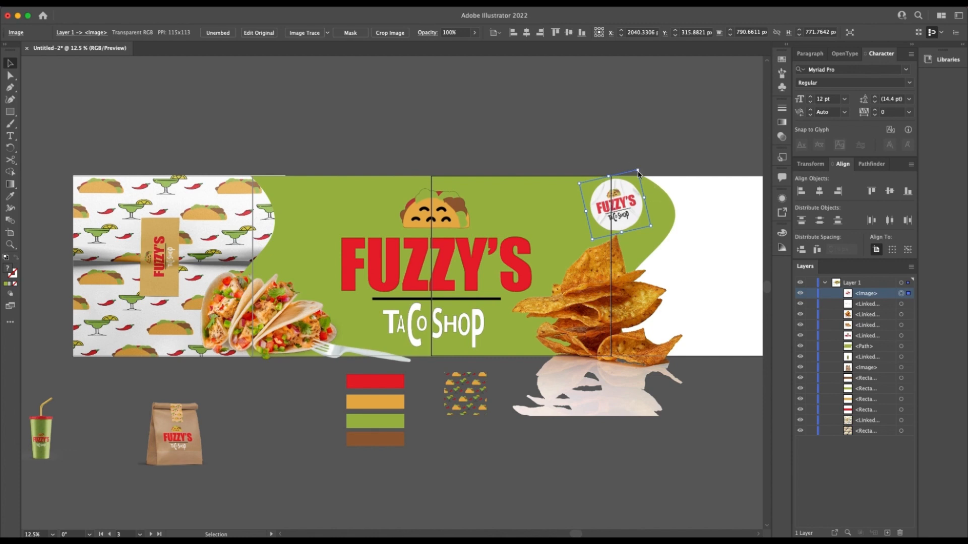
- Shrink the round sticker to about 656 x 640 px and place it on the fourth artboard at the green shape's edge, beside the nachos' tip
{"action": "left_click_drag", "start_coordinate": [638, 169], "coordinate": [630, 182]}
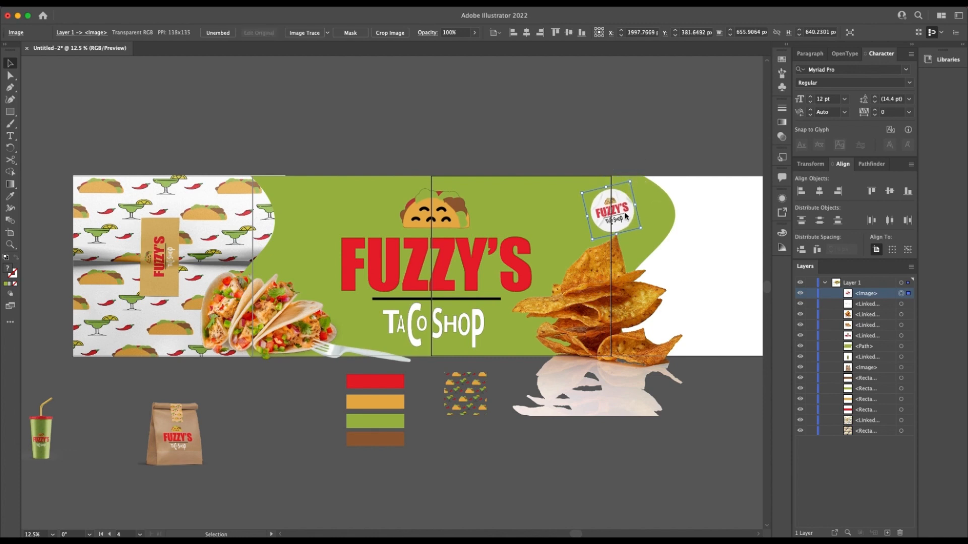
{"action": "left_click_drag", "start_coordinate": [621, 214], "coordinate": [617, 204]}
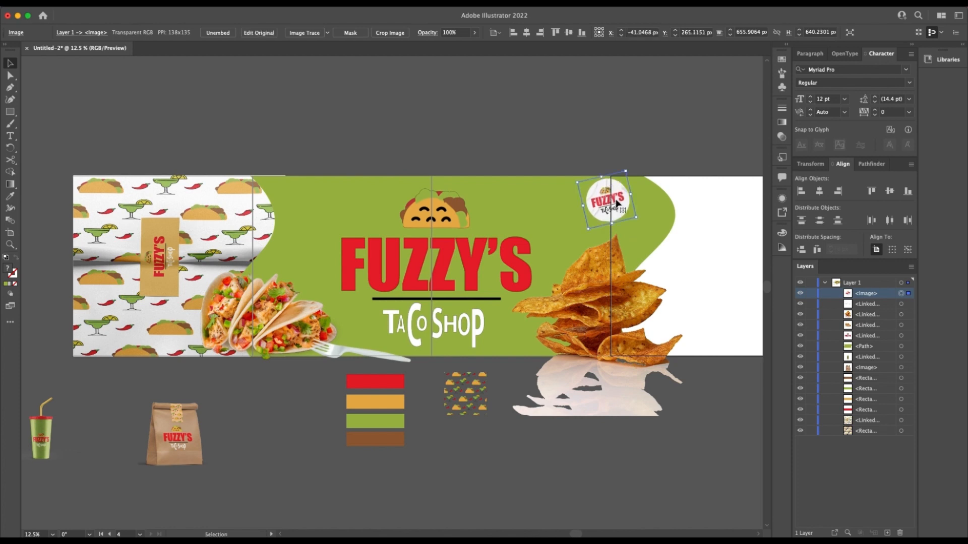
{"action": "left_click_drag", "start_coordinate": [617, 203], "coordinate": [660, 254]}
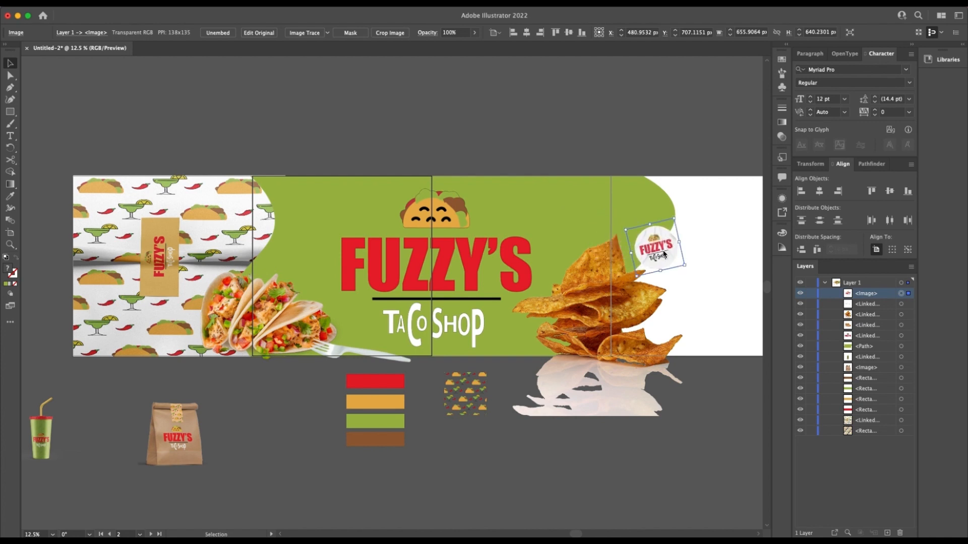
{"action": "scroll", "coordinate": [663, 254], "scroll_direction": "right", "scroll_amount": 5}
{"action": "scroll", "coordinate": [663, 255], "scroll_direction": "right", "scroll_amount": 3}
{"action": "left_click", "coordinate": [702, 282]}
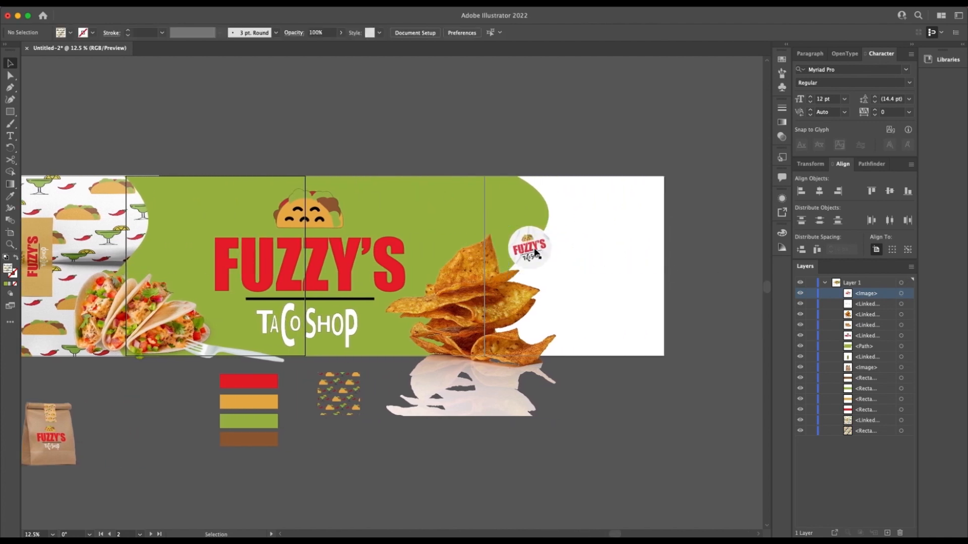
{"action": "left_click_drag", "start_coordinate": [535, 254], "coordinate": [531, 253]}
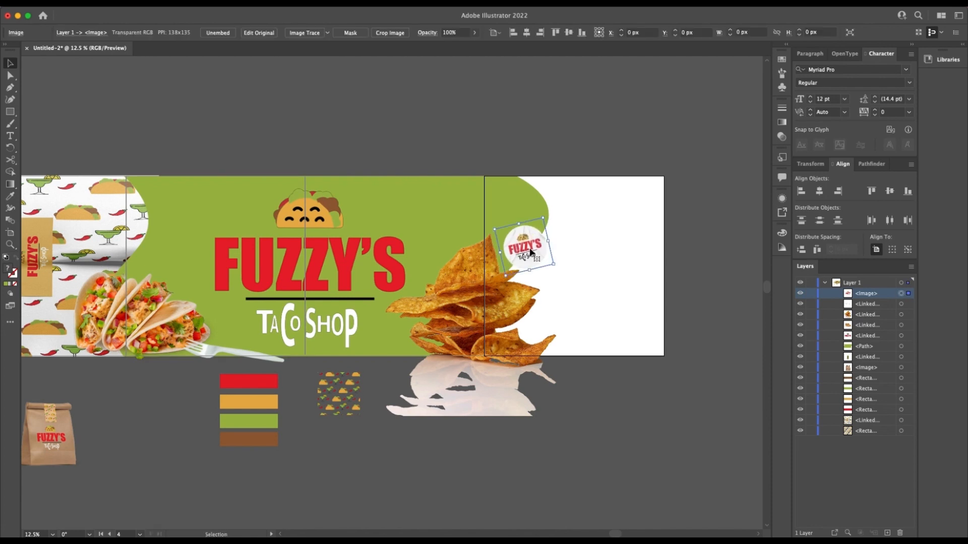
{"action": "left_click", "coordinate": [591, 154]}
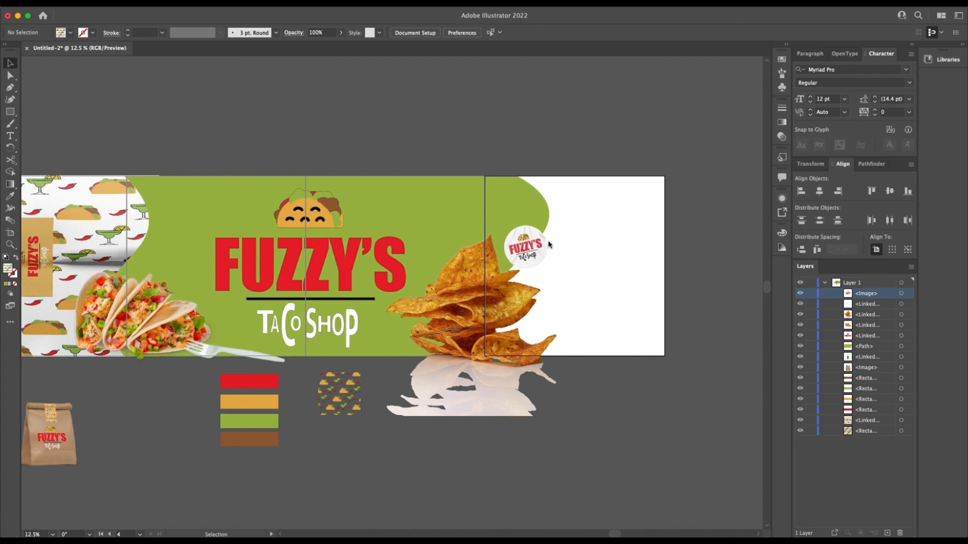
- Move the small taco pattern square to the fourth artboard and enlarge it to about 2095 x 1912 px
{"action": "scroll", "coordinate": [322, 411], "scroll_direction": "left", "scroll_amount": 2}
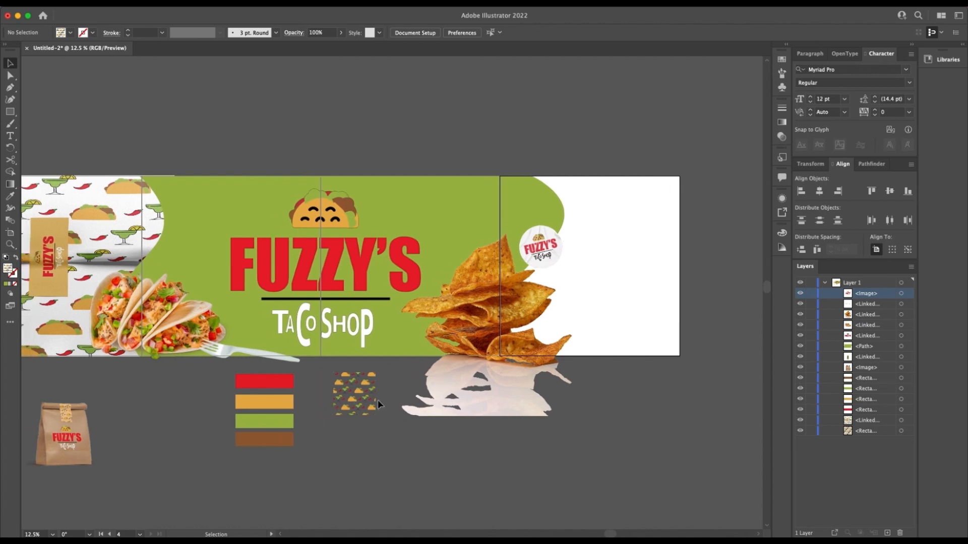
{"action": "left_click", "coordinate": [372, 401]}
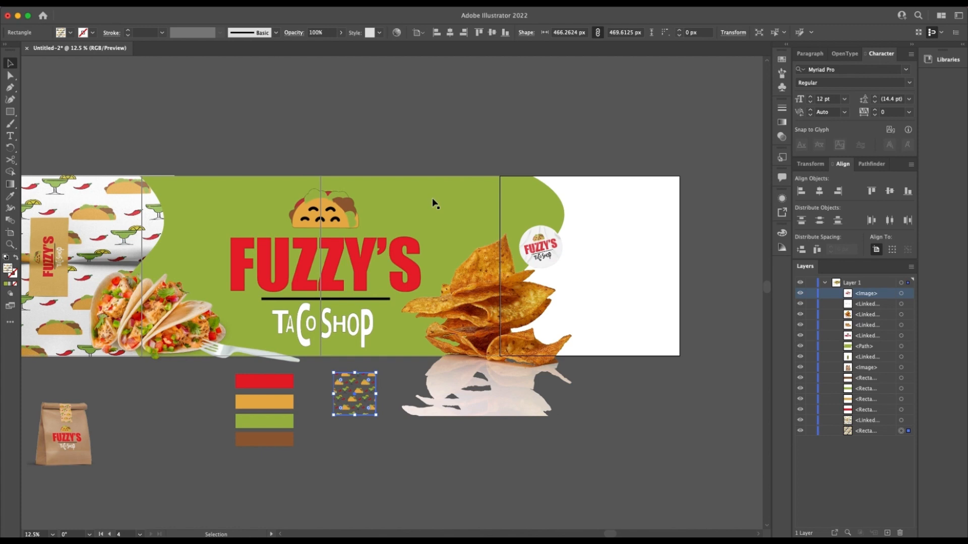
{"action": "left_click_drag", "start_coordinate": [352, 405], "coordinate": [710, 348]}
{"action": "left_click_drag", "start_coordinate": [687, 315], "coordinate": [650, 243]}
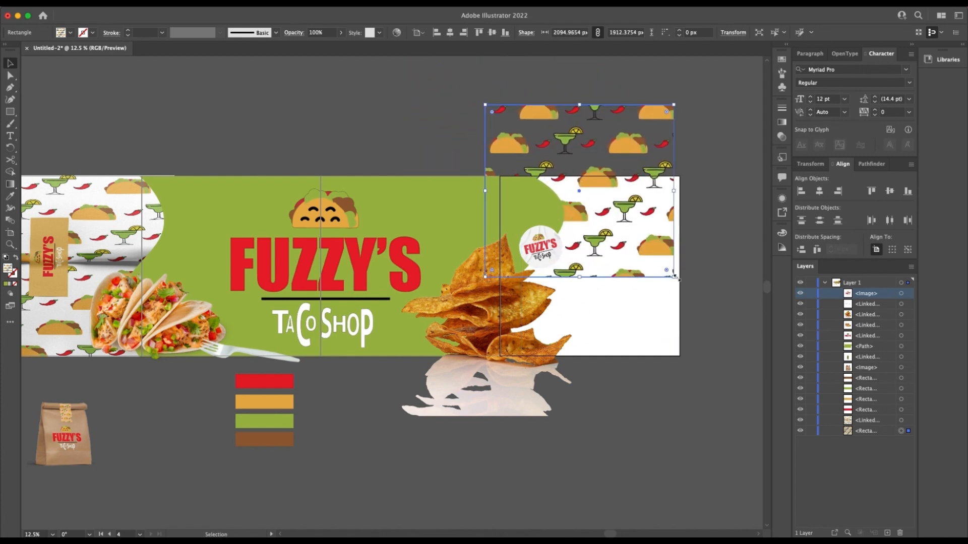
- Resize the taco pattern rectangle to about 2445 x 2097 px so it covers the fourth artboard, aligned with the artboard's upper right corner
{"action": "left_click_drag", "start_coordinate": [674, 276], "coordinate": [642, 214]}
{"action": "left_click_drag", "start_coordinate": [694, 326], "coordinate": [704, 398]}
{"action": "left_click_drag", "start_coordinate": [612, 228], "coordinate": [588, 292]}
{"action": "left_click_drag", "start_coordinate": [578, 222], "coordinate": [579, 222]}
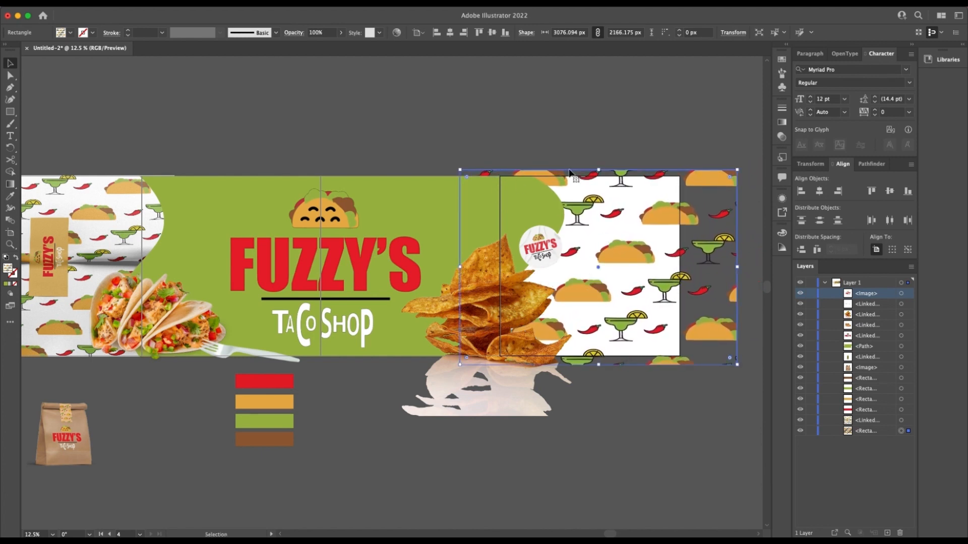
{"action": "left_click_drag", "start_coordinate": [736, 171], "coordinate": [680, 176]}
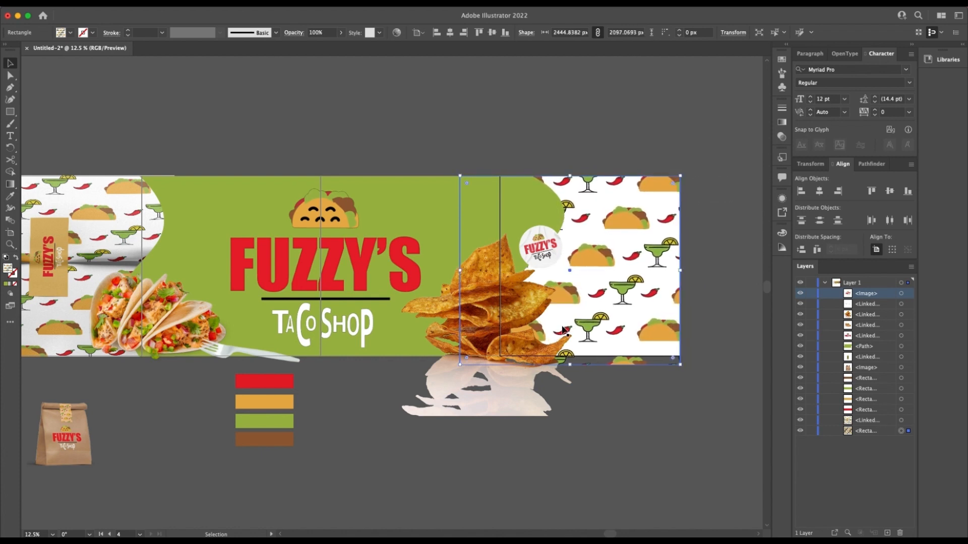
- Shift the nachos and the round Fuzzy's sticker slightly left at the seam between the third and fourth artboards
{"action": "left_click", "coordinate": [704, 192]}
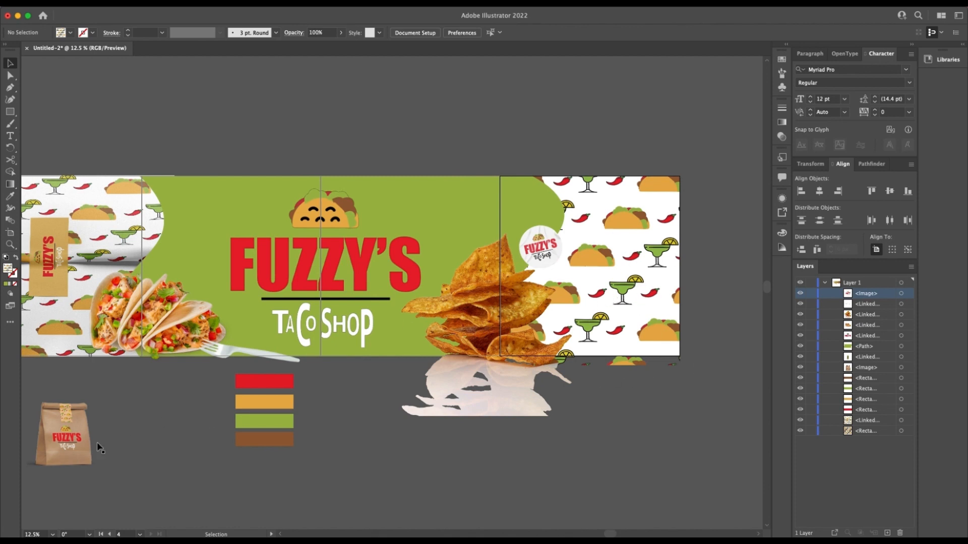
{"action": "mouse_move", "coordinate": [493, 297]}
{"action": "left_mouse_down"}
{"action": "mouse_move", "coordinate": [487, 288]}
{"action": "mouse_move", "coordinate": [477, 293]}
{"action": "left_mouse_up"}
{"action": "left_click_drag", "start_coordinate": [524, 234], "coordinate": [524, 242]}
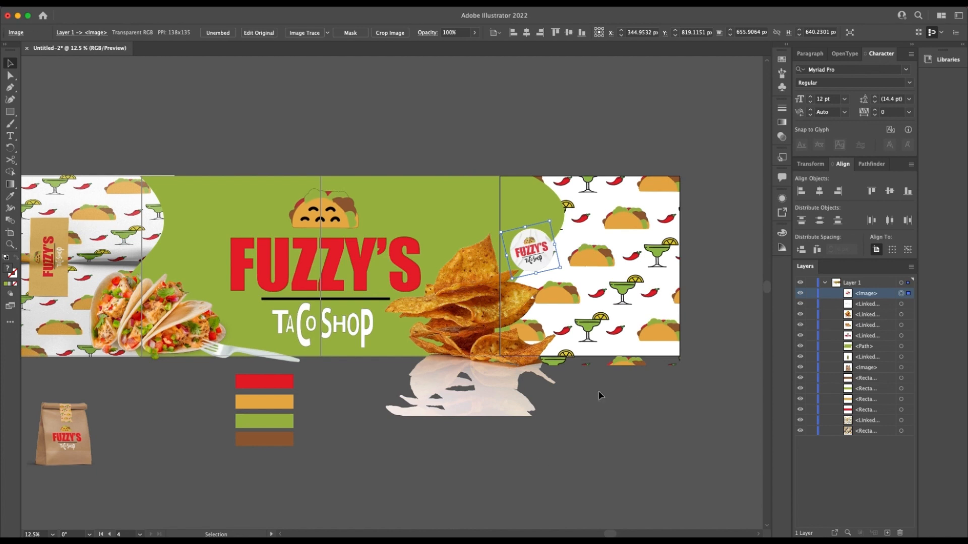
{"action": "left_click", "coordinate": [669, 323]}
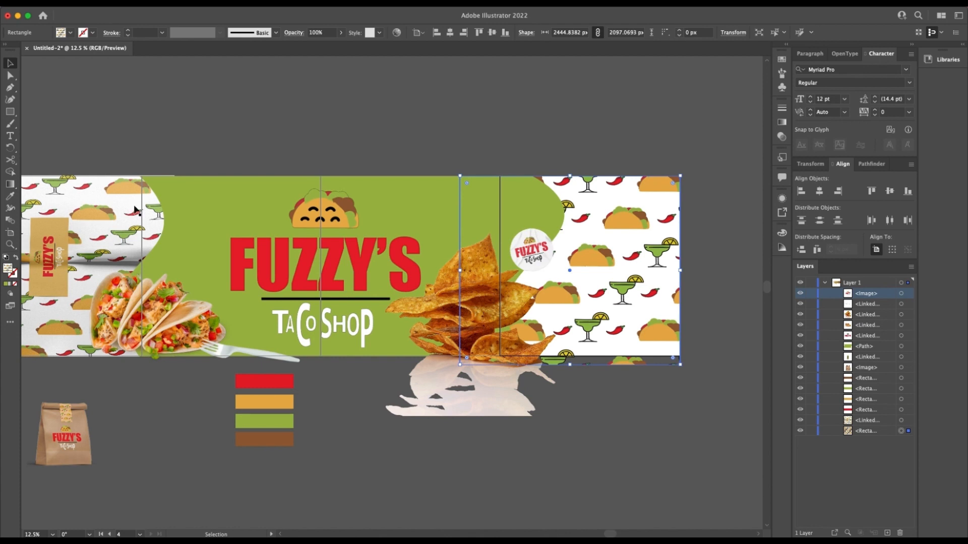
{"action": "left_click", "coordinate": [10, 112]}
{"action": "right_click", "coordinate": [319, 132]}
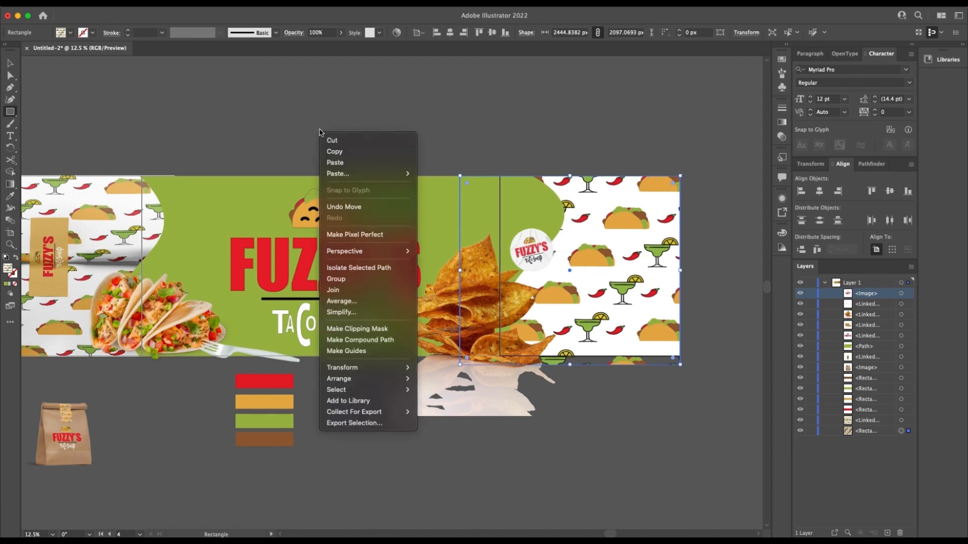
{"action": "left_click", "coordinate": [240, 97]}
{"action": "left_click_drag", "start_coordinate": [257, 78], "coordinate": [362, 171]}
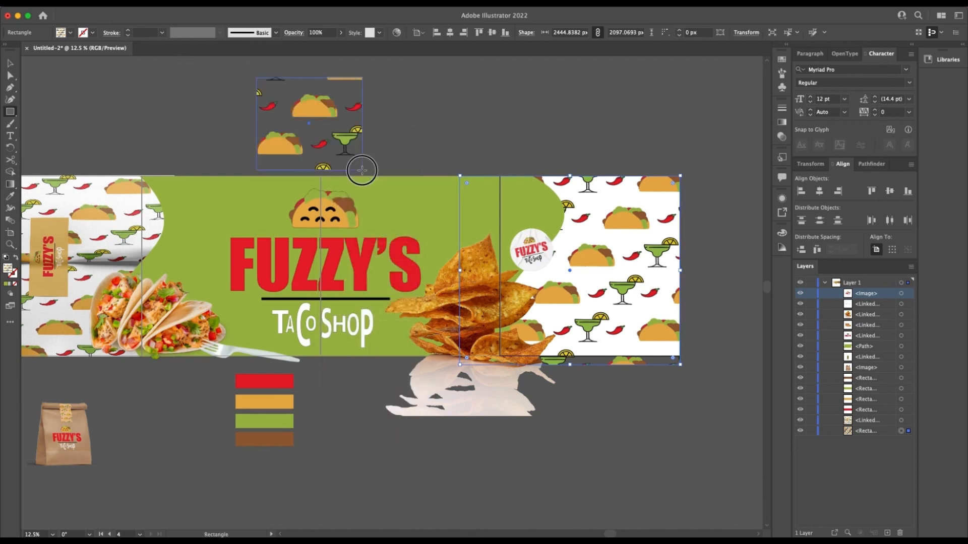
{"action": "key", "text": "ctrl+z"}
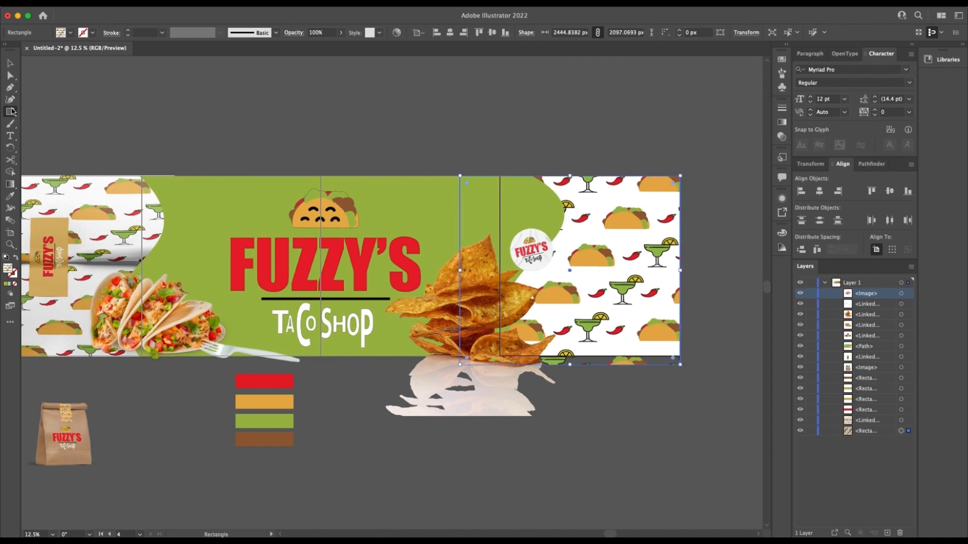
{"action": "left_click", "coordinate": [70, 31]}
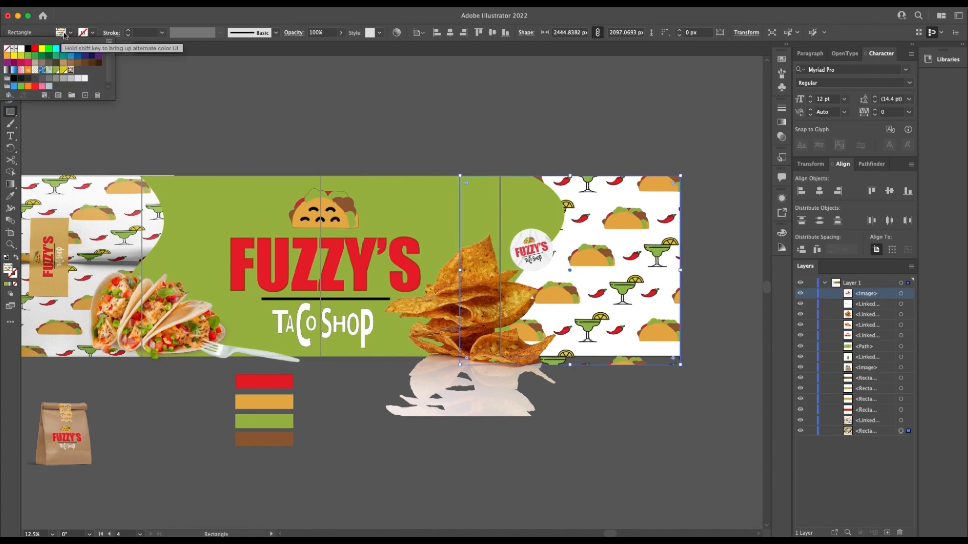
{"action": "left_click", "coordinate": [35, 48]}
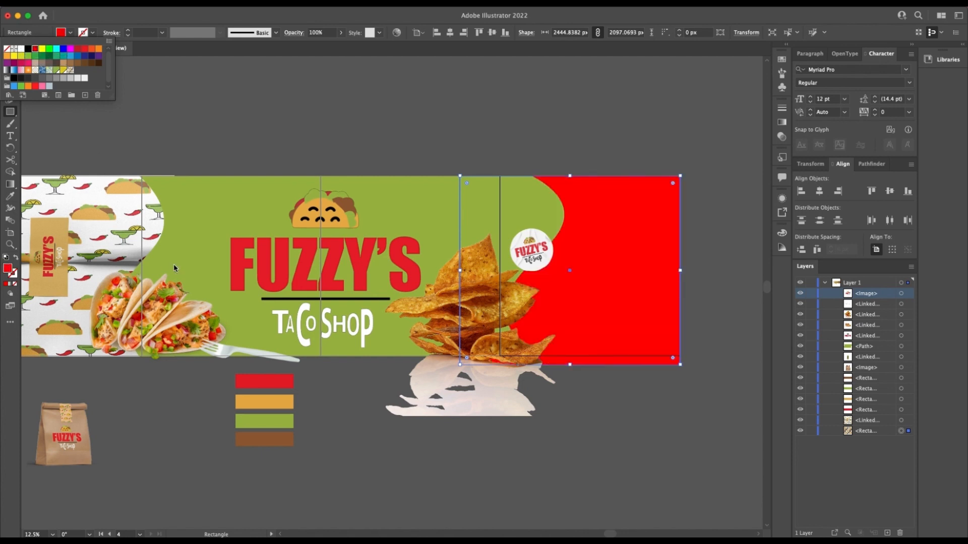
{"action": "key", "text": "Escape"}
{"action": "key", "text": "super+z"}
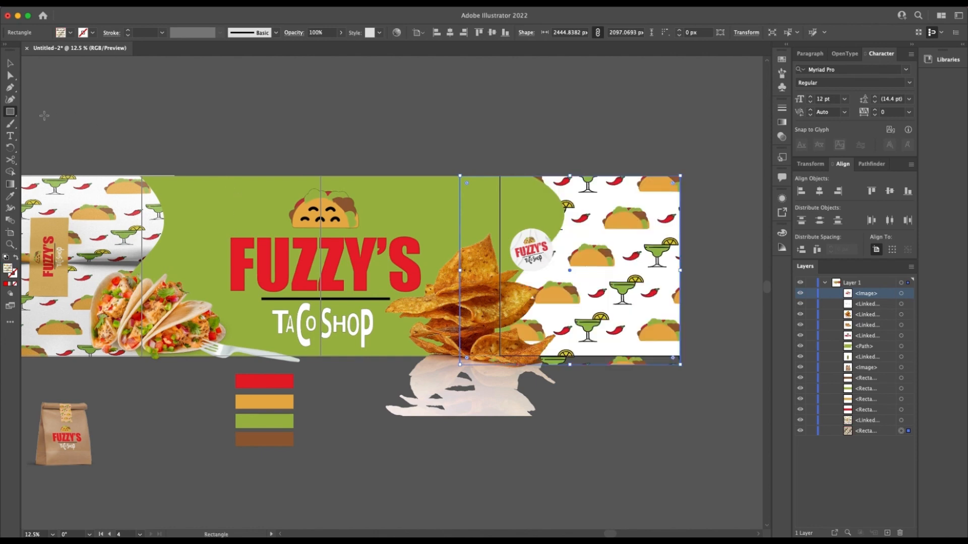
- Draw a rectangle about 1919 x 1706 px, move it above the artboards and fill it with the red sampled from the brand swatch
{"action": "mouse_move", "coordinate": [84, 87]}
{"action": "left_mouse_down"}
{"action": "mouse_move", "coordinate": [150, 168]}
{"action": "mouse_move", "coordinate": [259, 203]}
{"action": "mouse_move", "coordinate": [257, 240]}
{"action": "left_mouse_up"}
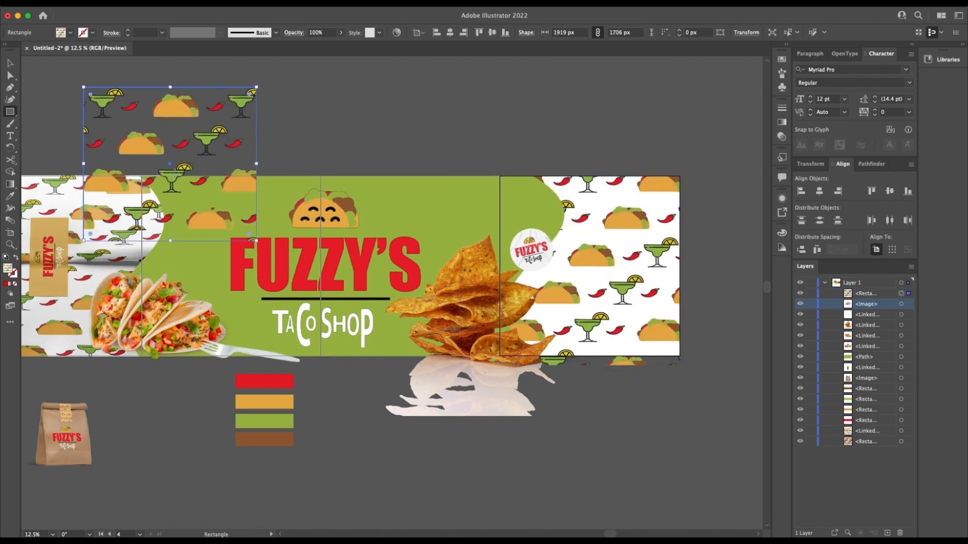
{"action": "key", "text": "v"}
{"action": "left_click_drag", "start_coordinate": [174, 166], "coordinate": [289, 93]}
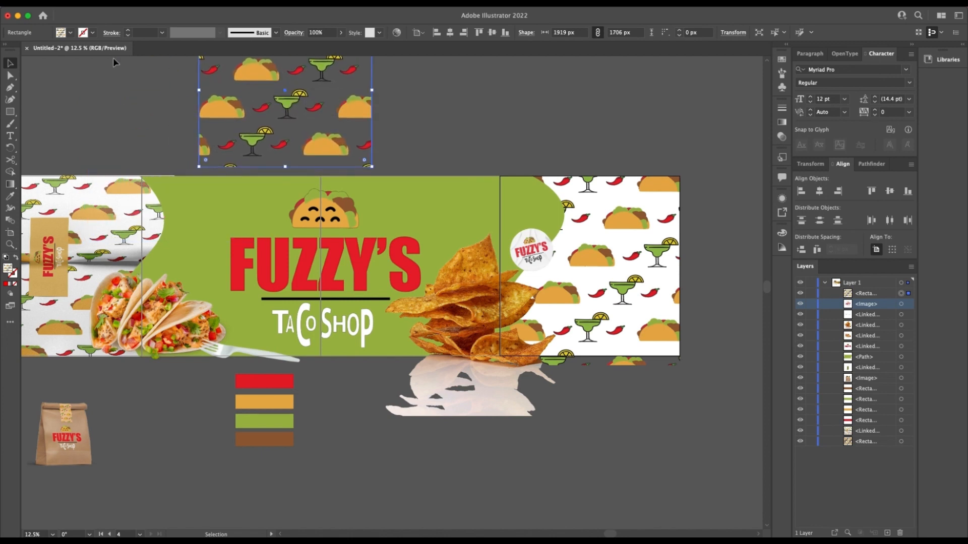
{"action": "left_click", "coordinate": [69, 33]}
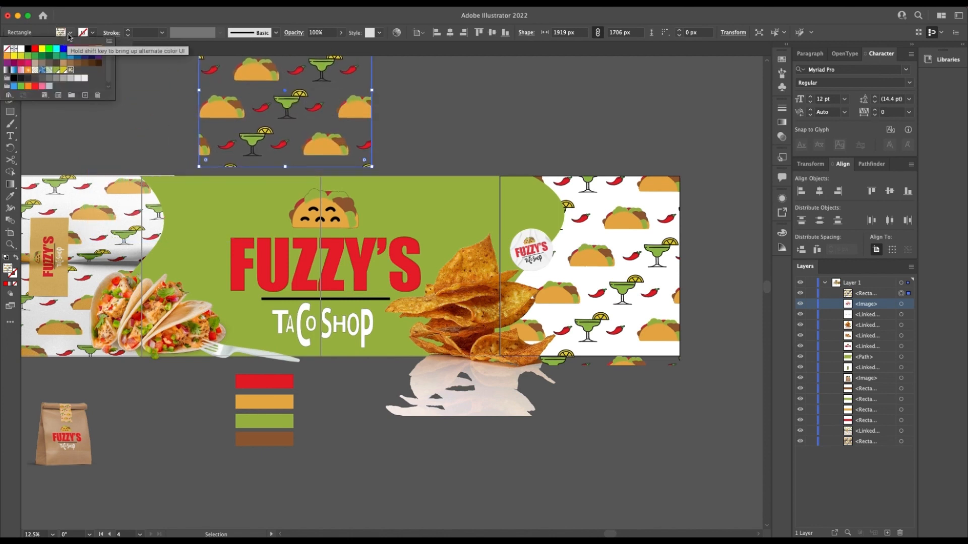
{"action": "left_click", "coordinate": [10, 195]}
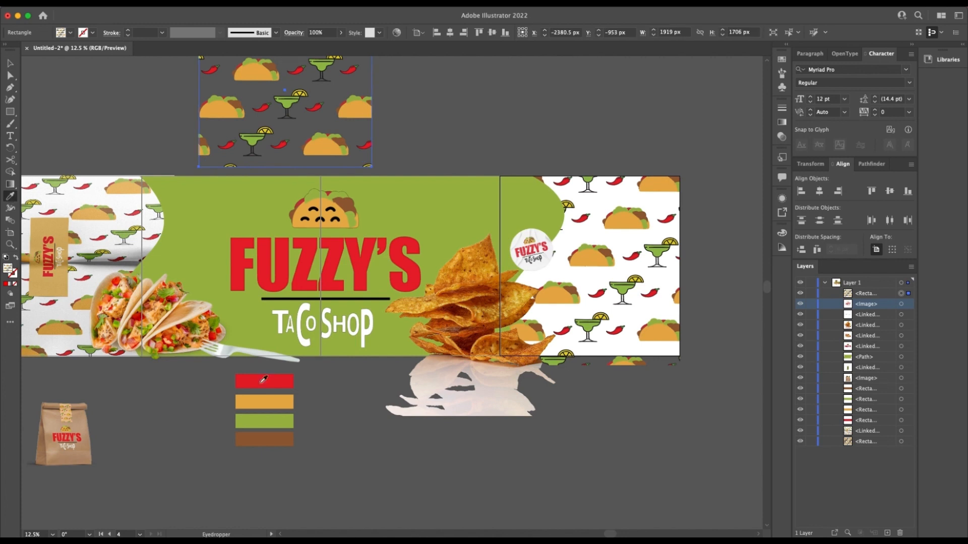
{"action": "left_click", "coordinate": [279, 377]}
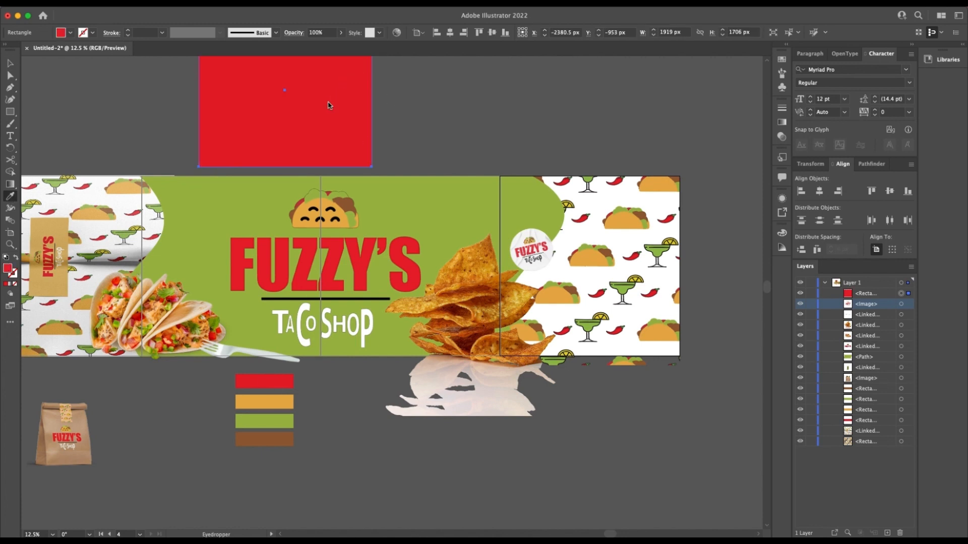
- Move the red rectangle onto the fourth artboard and enlarge it to about 2262 x 2113 px so it covers the artboard
{"action": "key", "text": "v"}
{"action": "left_click_drag", "start_coordinate": [295, 135], "coordinate": [596, 255]}
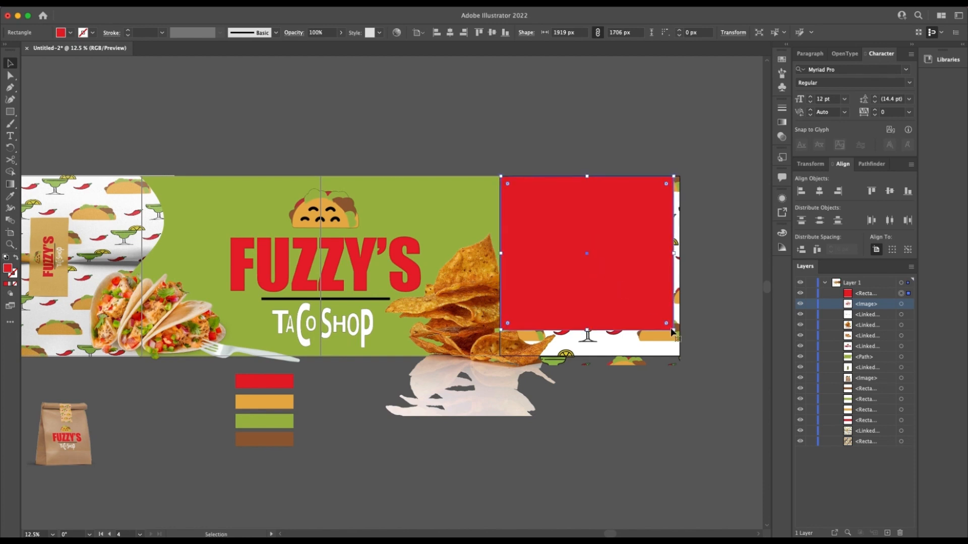
{"action": "left_click_drag", "start_coordinate": [672, 331], "coordinate": [702, 359]}
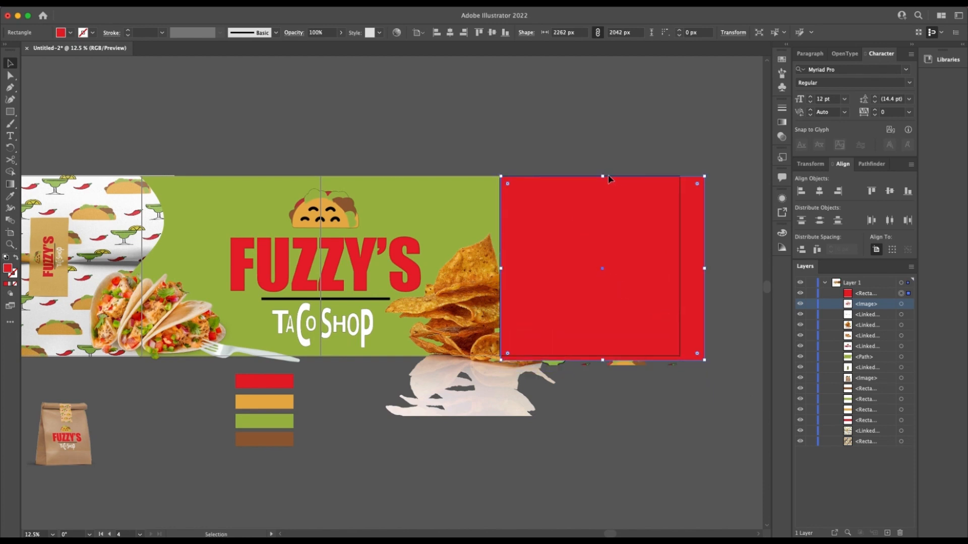
{"action": "left_click_drag", "start_coordinate": [605, 177], "coordinate": [604, 170]}
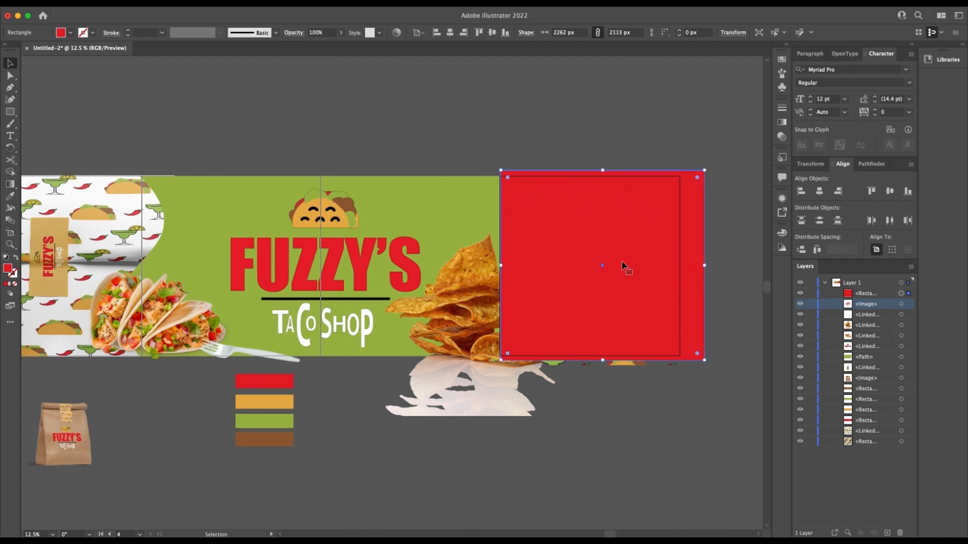
{"action": "left_click_drag", "start_coordinate": [604, 174], "coordinate": [602, 174]}
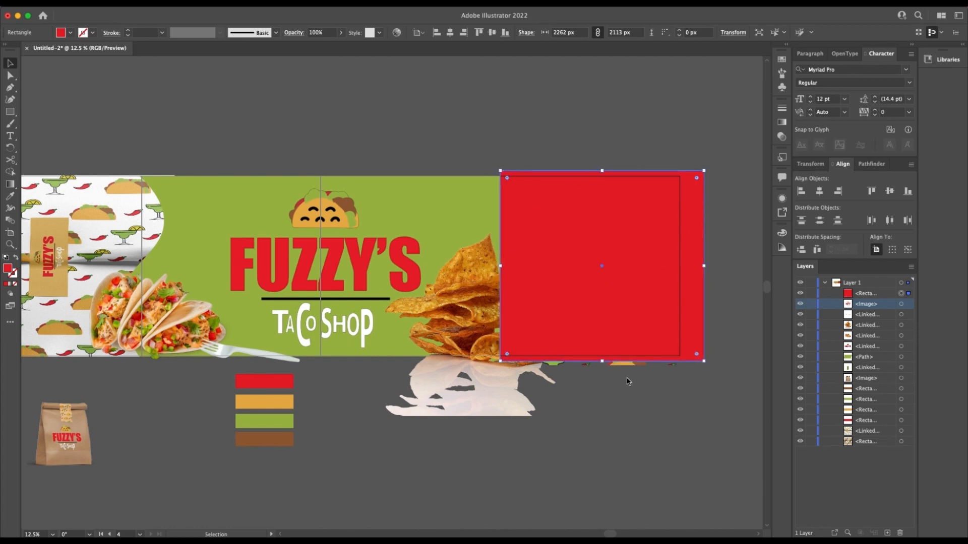
- Reorder the stack so the red rectangle lies behind the green shape, with the taco pattern rectangle directly above the red one
{"action": "left_click", "coordinate": [888, 295]}
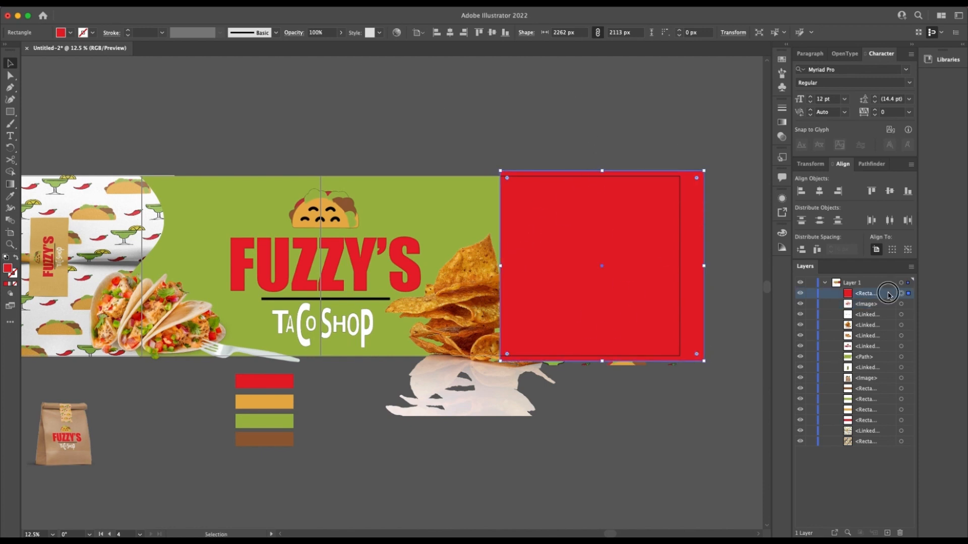
{"action": "left_click", "coordinate": [896, 421]}
{"action": "left_click_drag", "start_coordinate": [896, 421], "coordinate": [890, 359]}
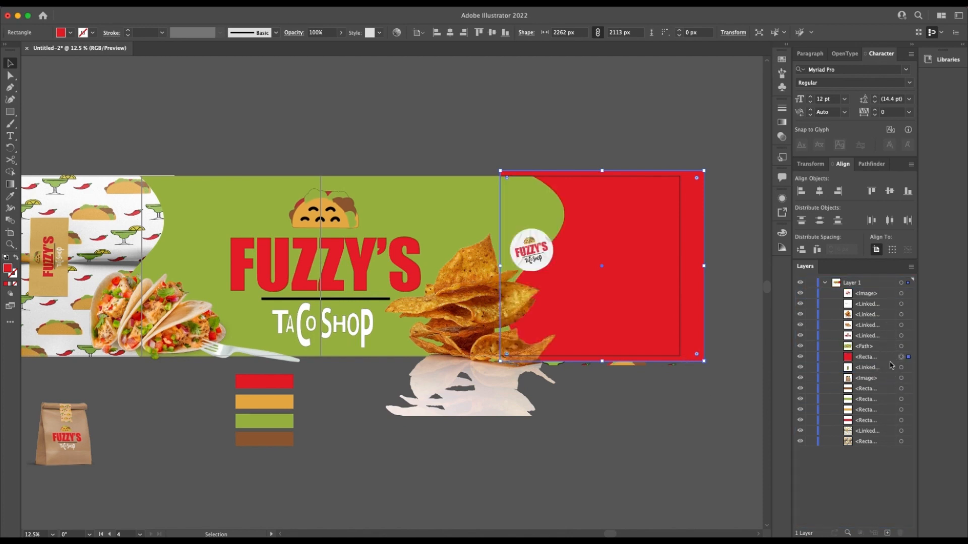
{"action": "left_click", "coordinate": [887, 364]}
{"action": "left_click", "coordinate": [883, 443]}
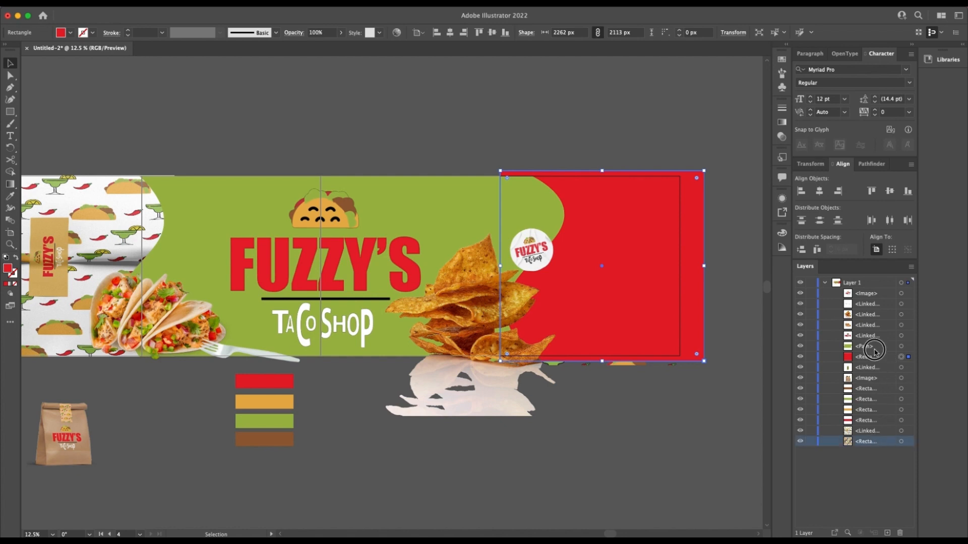
{"action": "left_click_drag", "start_coordinate": [893, 446], "coordinate": [860, 354]}
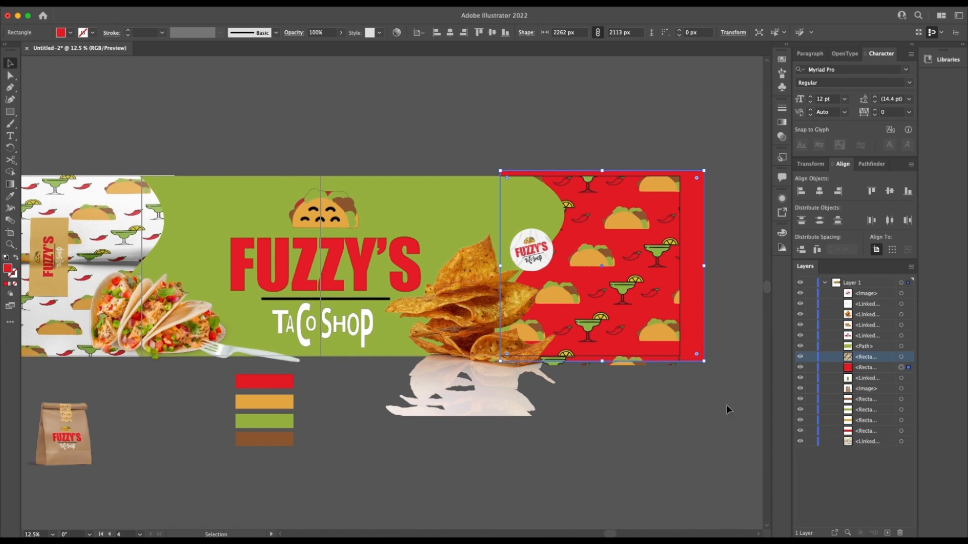
- Lower the opacity of the taco pattern over the red background to 18%
{"action": "left_click", "coordinate": [600, 252]}
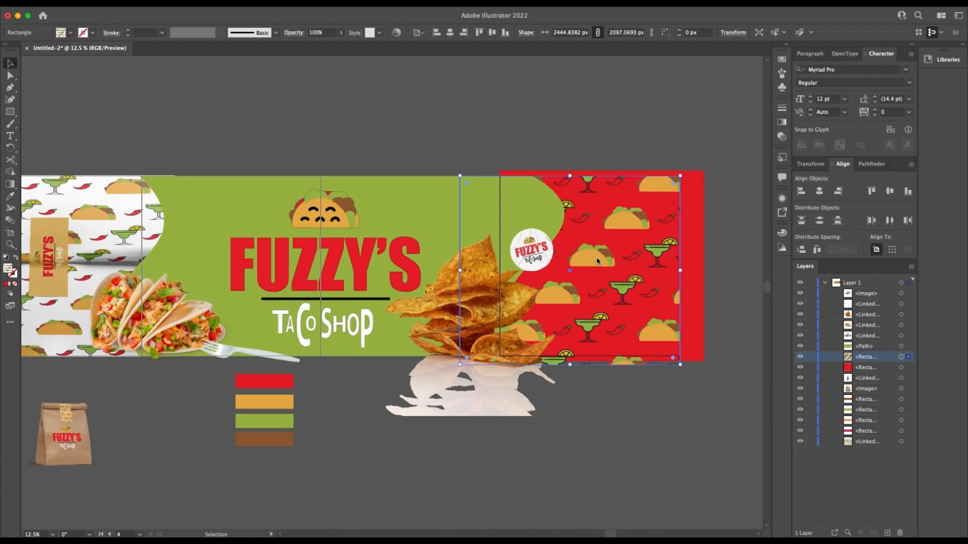
{"action": "left_click", "coordinate": [783, 137]}
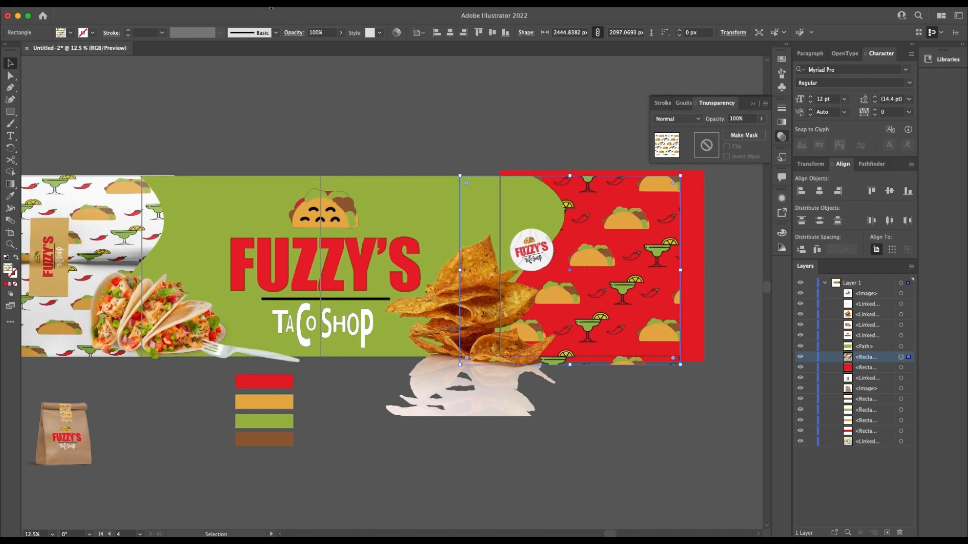
{"action": "left_click", "coordinate": [761, 119]}
{"action": "left_click_drag", "start_coordinate": [759, 132], "coordinate": [731, 134]}
{"action": "left_click", "coordinate": [754, 104]}
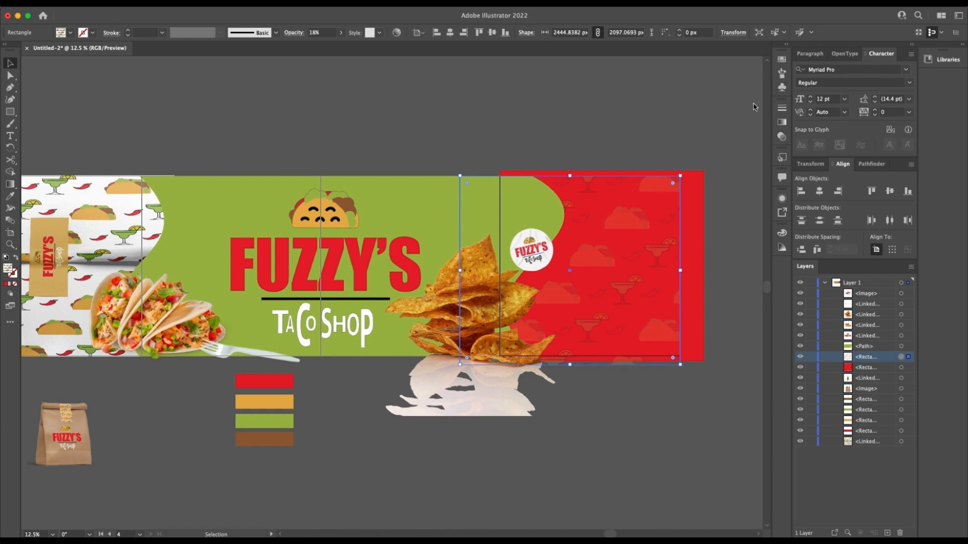
{"action": "left_click", "coordinate": [741, 150]}
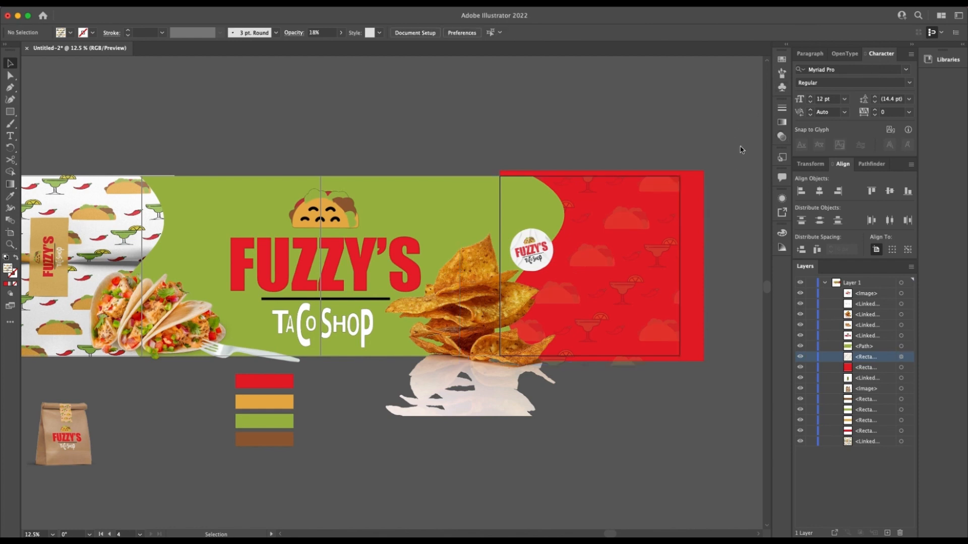
- Move the paper bag mockup and the drink cup mockup side by side just below the fourth artboard
{"action": "scroll", "coordinate": [388, 323], "scroll_direction": "down", "scroll_amount": 3}
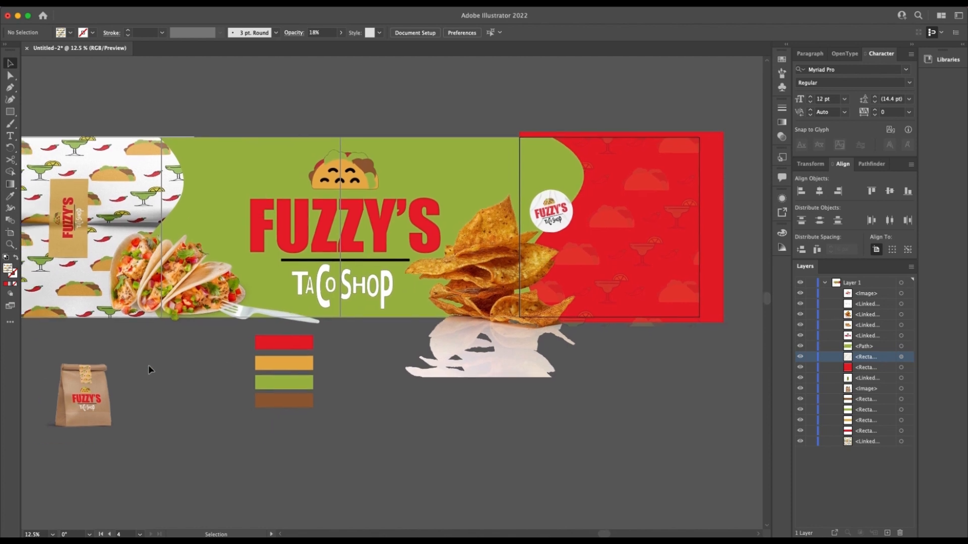
{"action": "left_click_drag", "start_coordinate": [83, 396], "coordinate": [661, 376]}
{"action": "scroll", "coordinate": [192, 337], "scroll_direction": "left", "scroll_amount": 4}
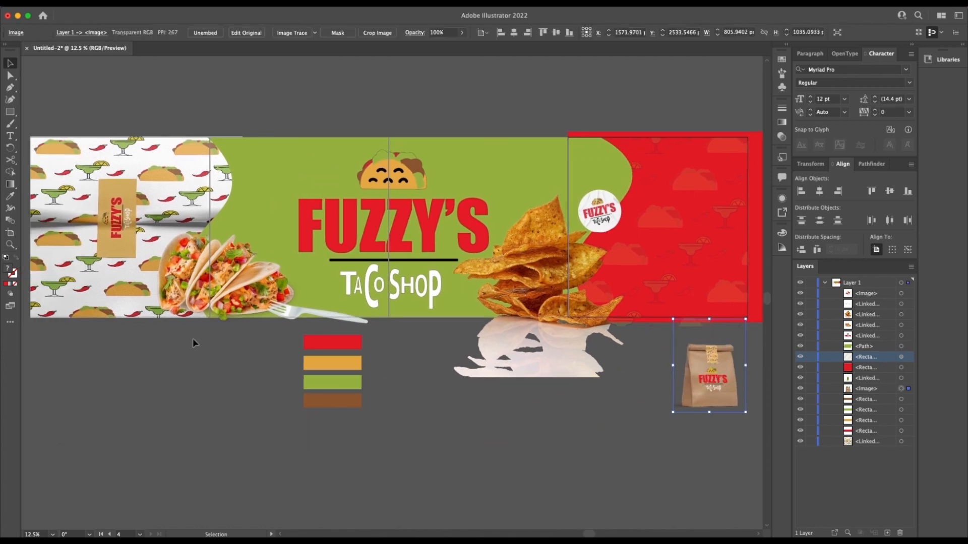
{"action": "left_click_drag", "start_coordinate": [76, 403], "coordinate": [726, 380]}
{"action": "scroll", "coordinate": [656, 381], "scroll_direction": "right", "scroll_amount": 5}
{"action": "left_click_drag", "start_coordinate": [530, 380], "coordinate": [531, 386]}
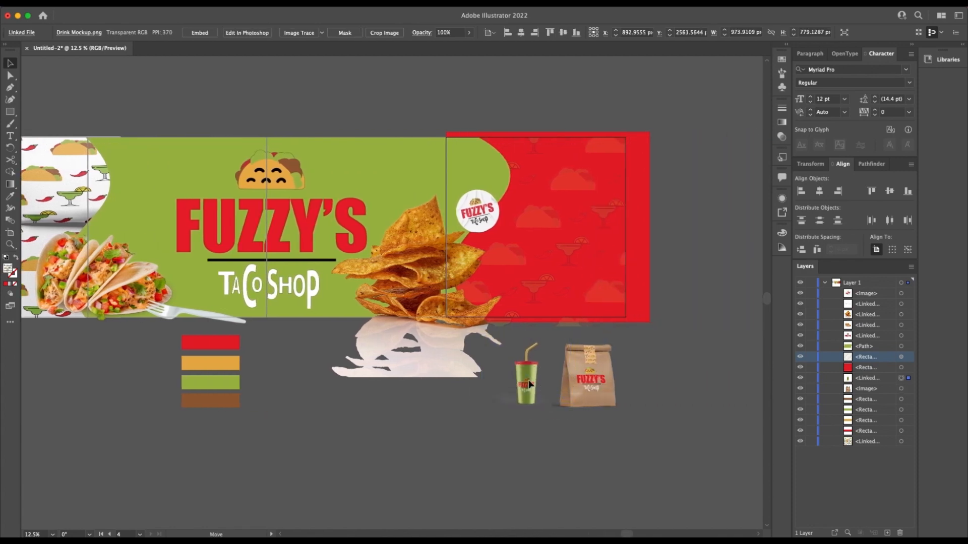
{"action": "key", "text": "super+equal"}
{"action": "key", "text": "super+equal"}
{"action": "key", "text": "super+equal"}
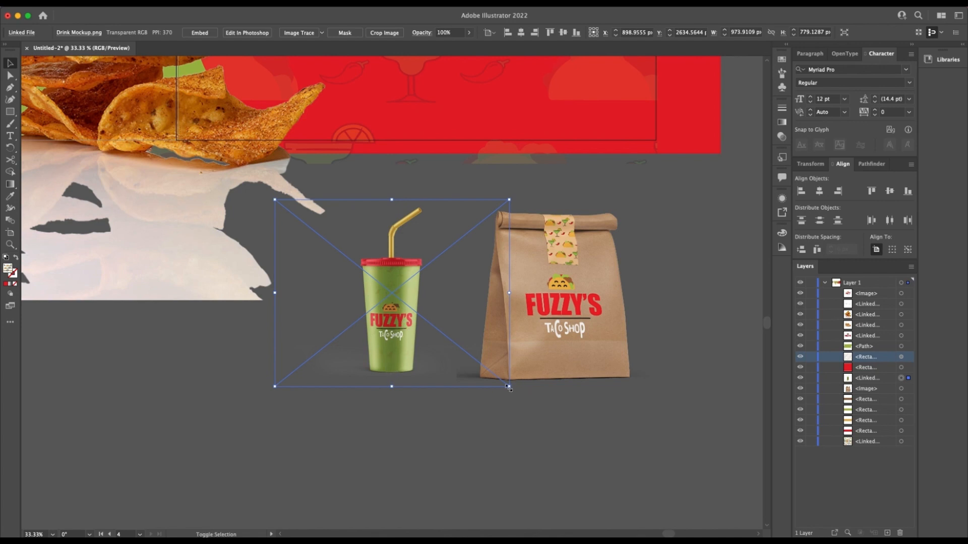
- Enlarge the drink cup mockup to about 1585 x 1268 px and move it up onto the fourth artboard
{"action": "left_click_drag", "start_coordinate": [508, 387], "coordinate": [689, 504]}
{"action": "left_click_drag", "start_coordinate": [490, 417], "coordinate": [426, 362]}
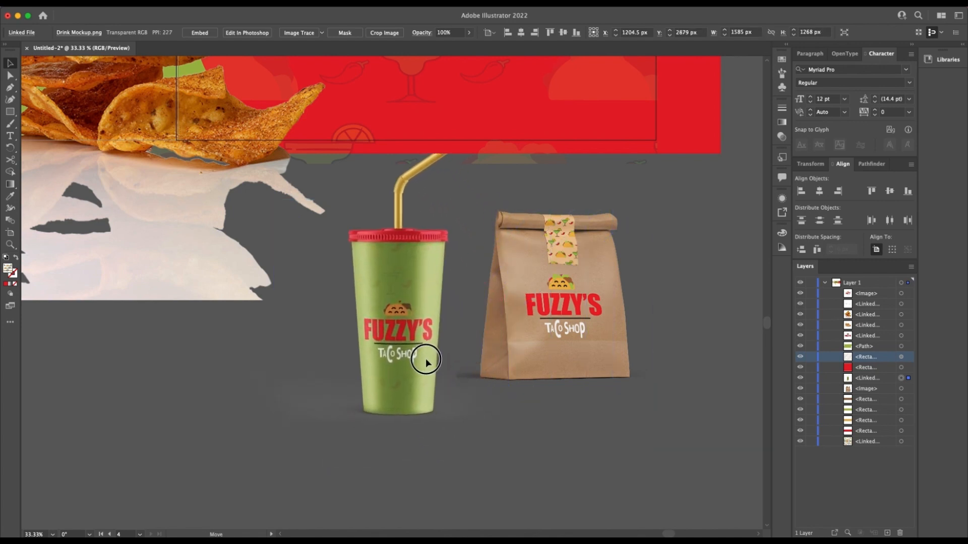
{"action": "key", "text": "super+equal"}
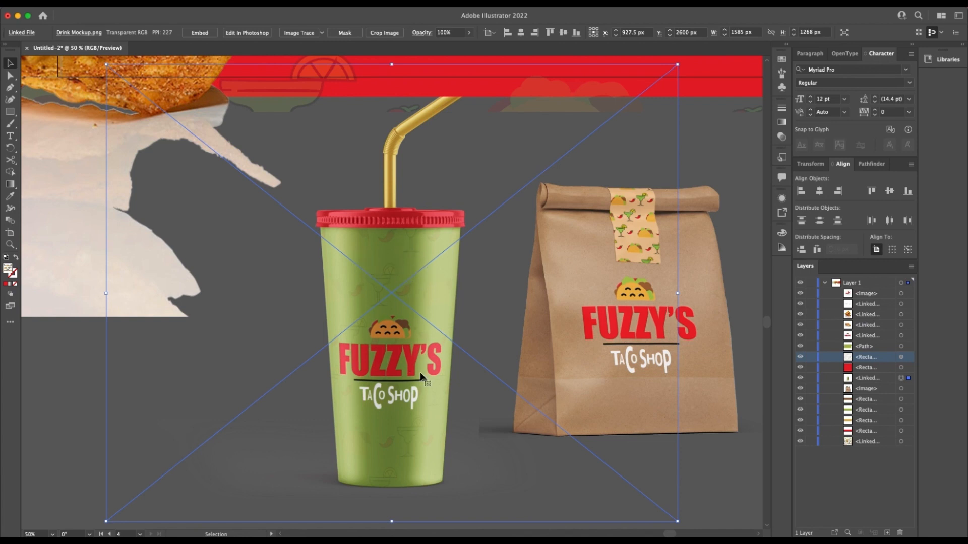
{"action": "key", "text": "a"}
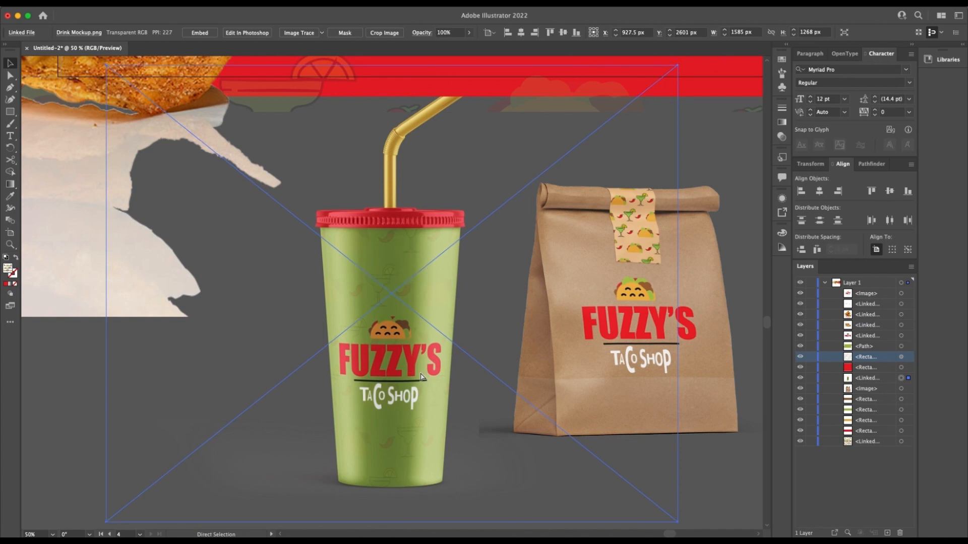
{"action": "key", "text": "super+minus"}
{"action": "key", "text": "super+minus"}
{"action": "scroll", "coordinate": [419, 372], "scroll_direction": "up", "scroll_amount": 3}
{"action": "left_click_drag", "start_coordinate": [393, 336], "coordinate": [381, 195]}
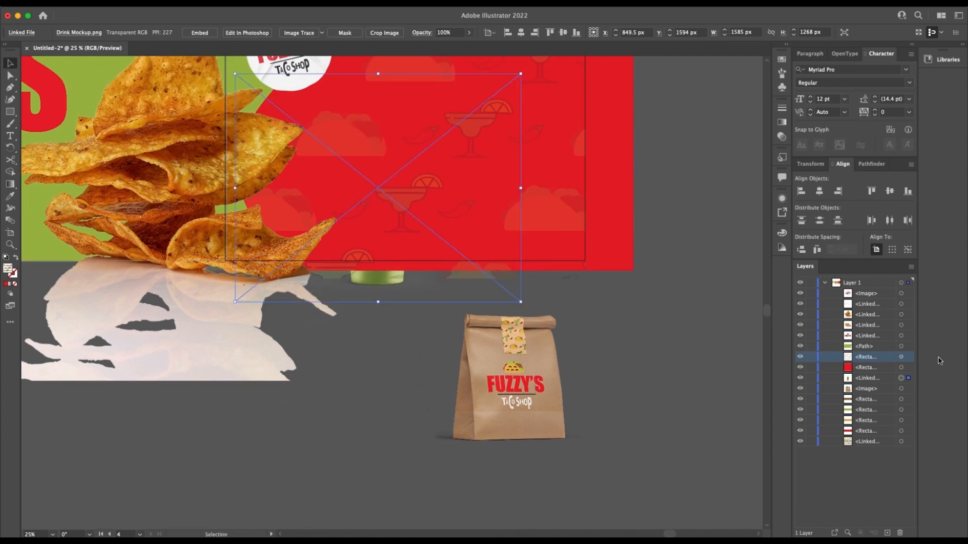
- Bring the drink cup mockup to the front of the stack and shift it higher onto the red background
{"action": "left_click_drag", "start_coordinate": [884, 362], "coordinate": [875, 290]}
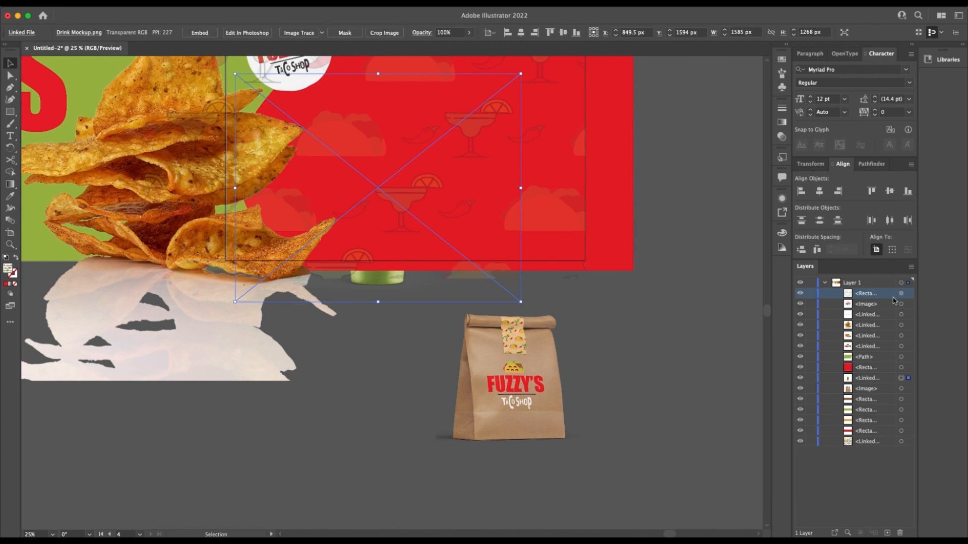
{"action": "key", "text": "super+z"}
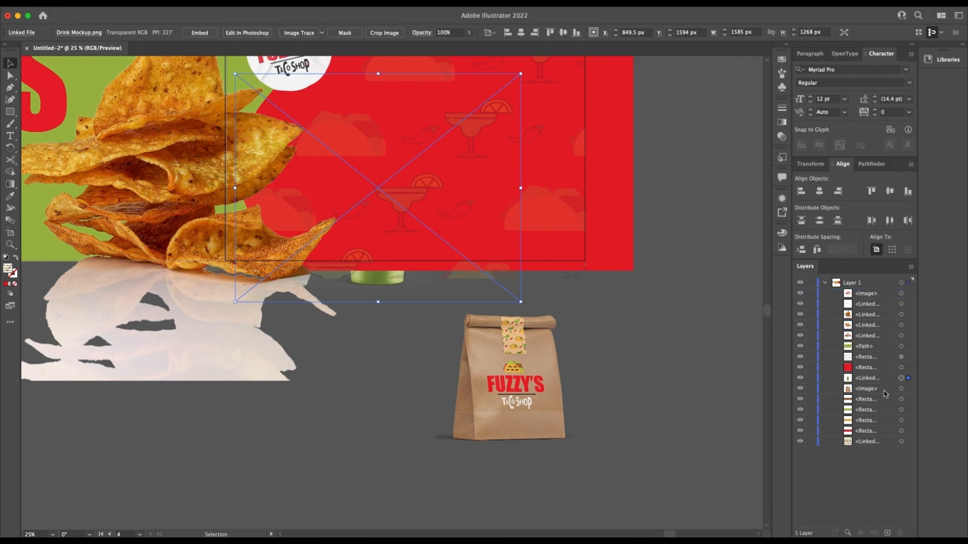
{"action": "left_click", "coordinate": [875, 378]}
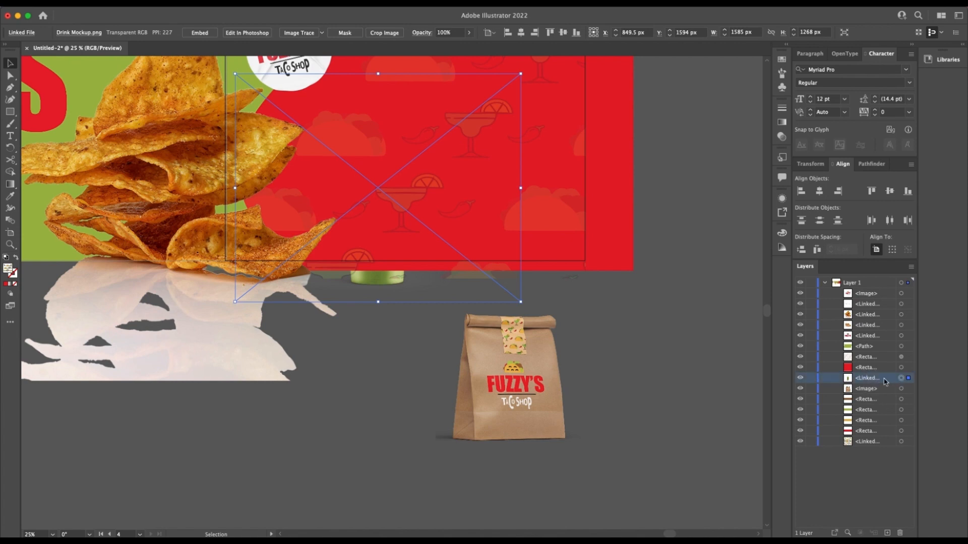
{"action": "left_click_drag", "start_coordinate": [883, 378], "coordinate": [863, 287]}
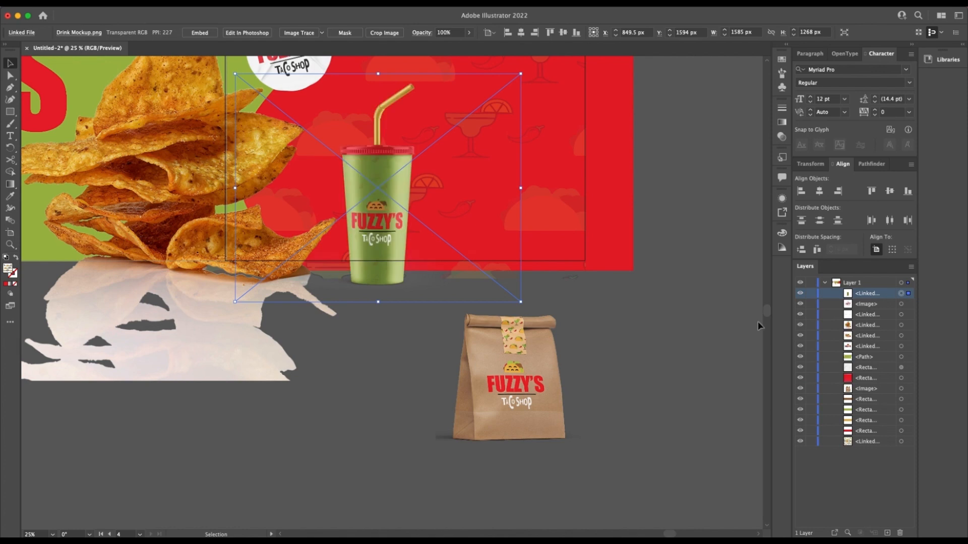
{"action": "left_click_drag", "start_coordinate": [389, 245], "coordinate": [389, 177]}
{"action": "scroll", "coordinate": [393, 186], "scroll_direction": "up", "scroll_amount": 3}
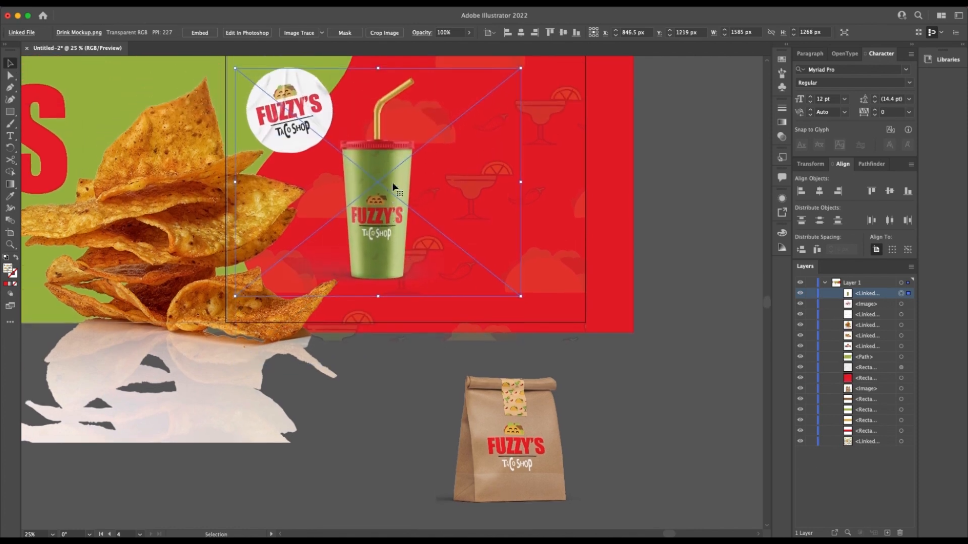
- Reorder the paper bag mockup directly behind the cup and place it beside the cup on the fourth artboard
{"action": "left_click", "coordinate": [523, 446]}
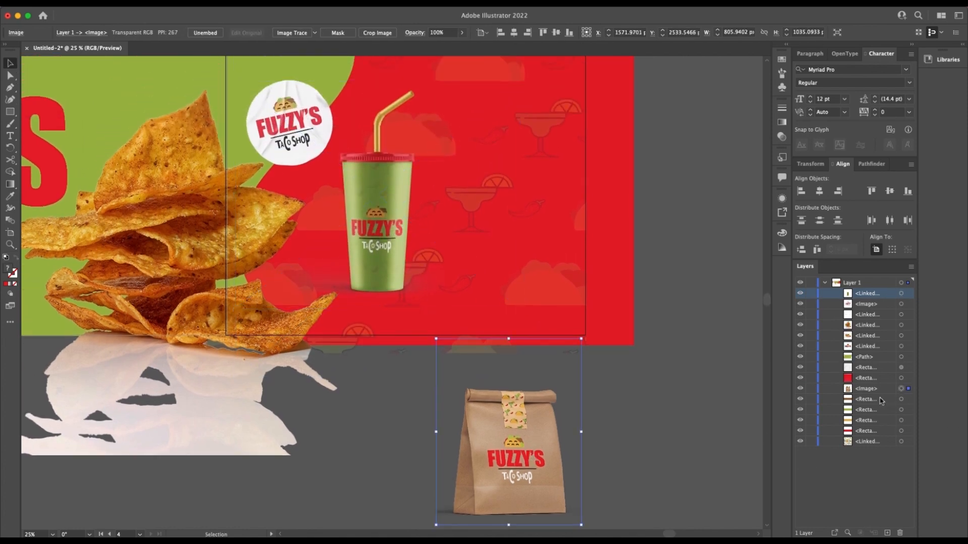
{"action": "left_click_drag", "start_coordinate": [880, 389], "coordinate": [865, 300]}
{"action": "left_click_drag", "start_coordinate": [558, 482], "coordinate": [519, 220]}
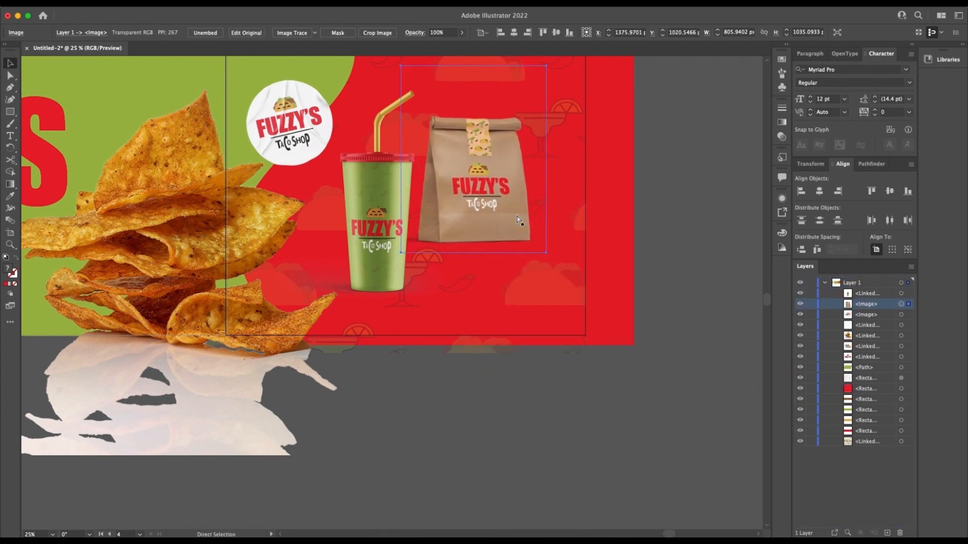
- Enlarge the paper bag mockup to about 1469 x 1887 px and position it in the upper part of the red artboard
{"action": "key", "text": "super+minus"}
{"action": "key", "text": "super+minus"}
{"action": "scroll", "coordinate": [534, 227], "scroll_direction": "right", "scroll_amount": 3}
{"action": "left_click_drag", "start_coordinate": [479, 302], "coordinate": [383, 242]}
{"action": "left_click_drag", "start_coordinate": [486, 310], "coordinate": [545, 387]}
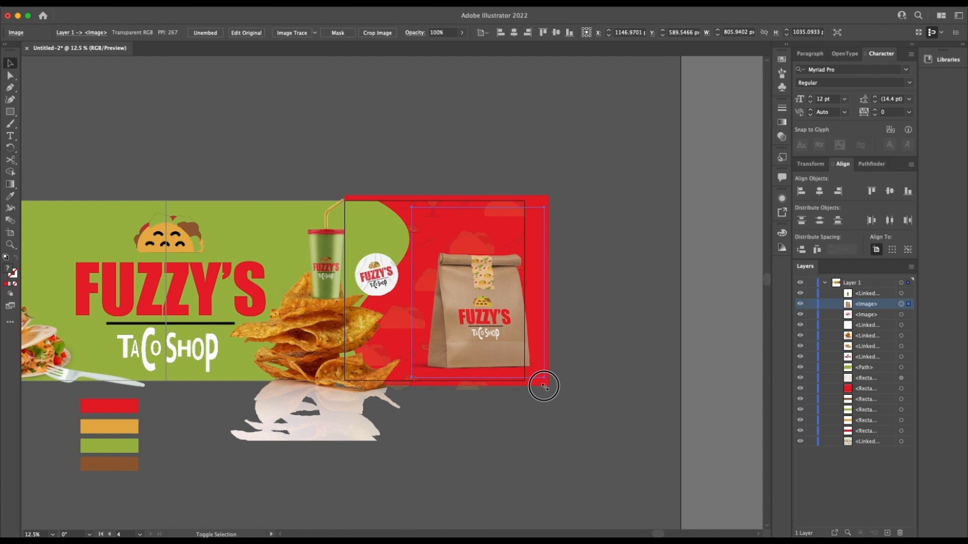
{"action": "left_click_drag", "start_coordinate": [496, 335], "coordinate": [482, 302]}
- Enlarge the drink cup mockup to about 2086 x 1669 px and place it in front of the bag's lower-left corner
{"action": "left_click", "coordinate": [336, 253]}
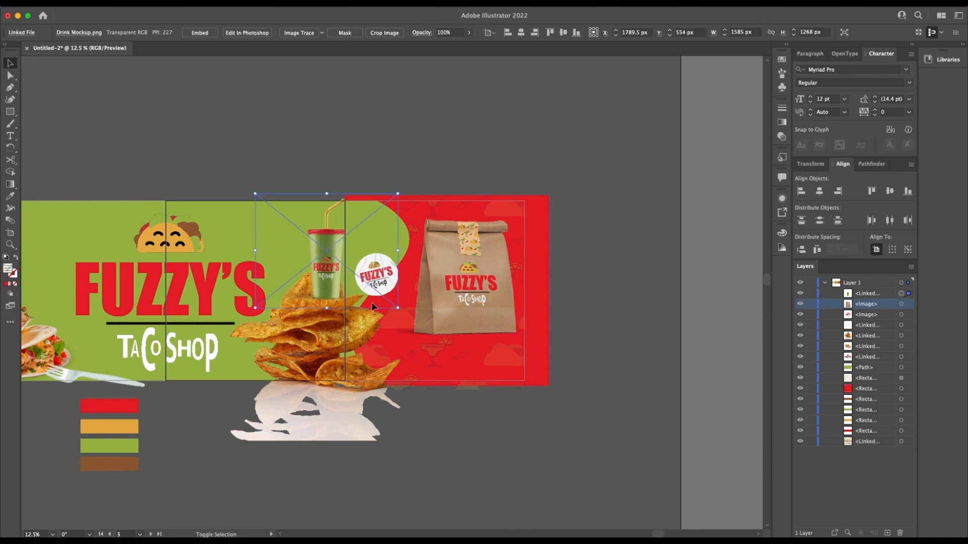
{"action": "left_click_drag", "start_coordinate": [398, 308], "coordinate": [443, 343]}
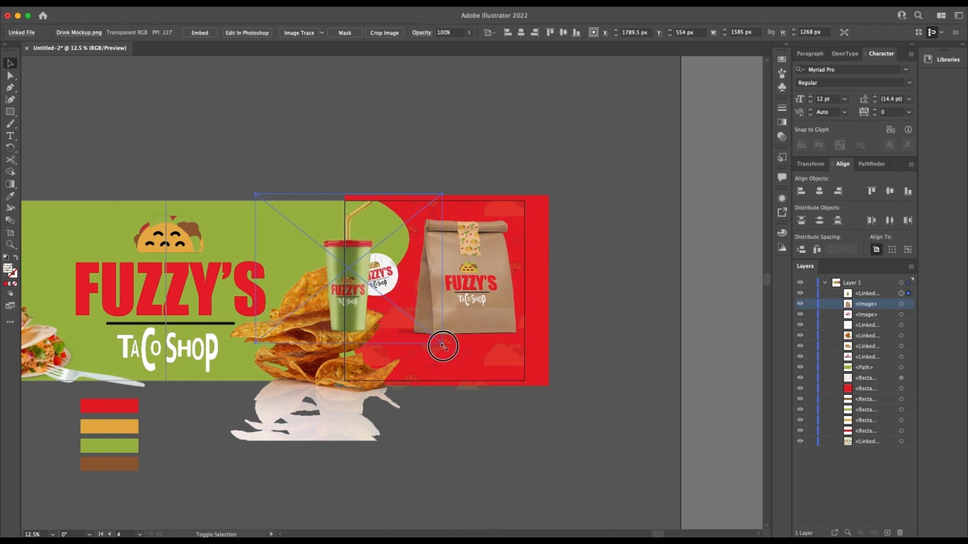
{"action": "left_click_drag", "start_coordinate": [355, 276], "coordinate": [425, 324]}
{"action": "left_click", "coordinate": [451, 190]}
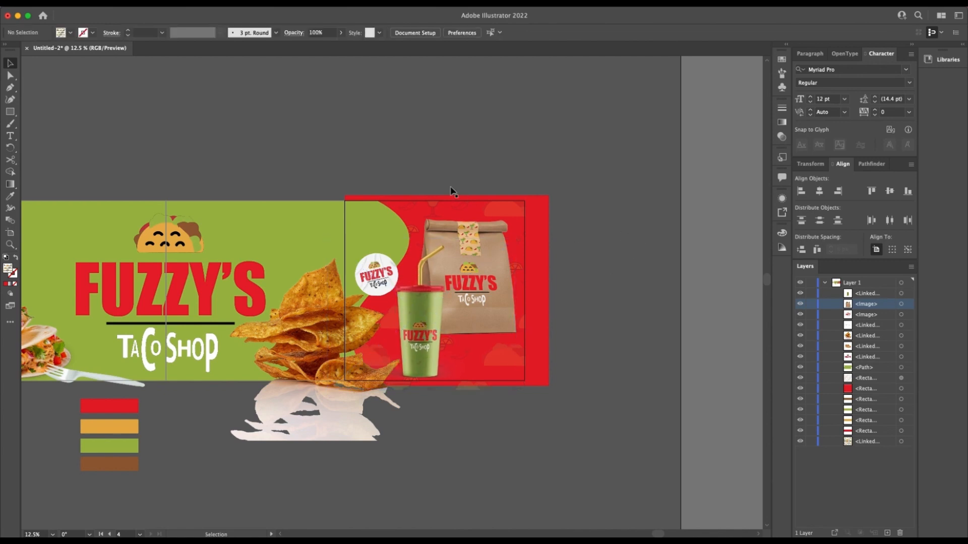
- Fine-tune the arrangement by nudging the drink cup and raising the paper bag slightly behind it
{"action": "left_click_drag", "start_coordinate": [488, 249], "coordinate": [479, 255]}
{"action": "left_click", "coordinate": [479, 253]}
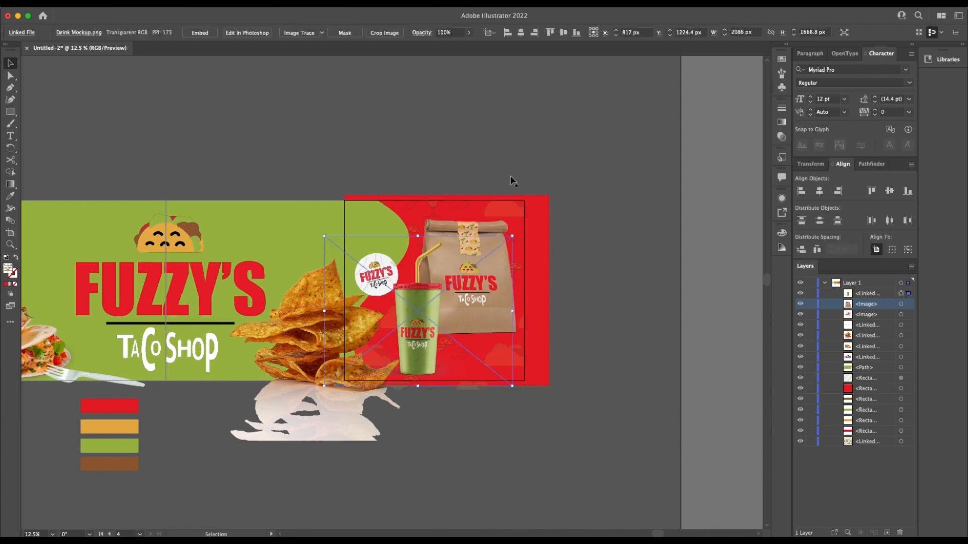
{"action": "left_click", "coordinate": [512, 179]}
{"action": "left_click_drag", "start_coordinate": [500, 219], "coordinate": [503, 214]}
{"action": "left_click", "coordinate": [592, 217]}
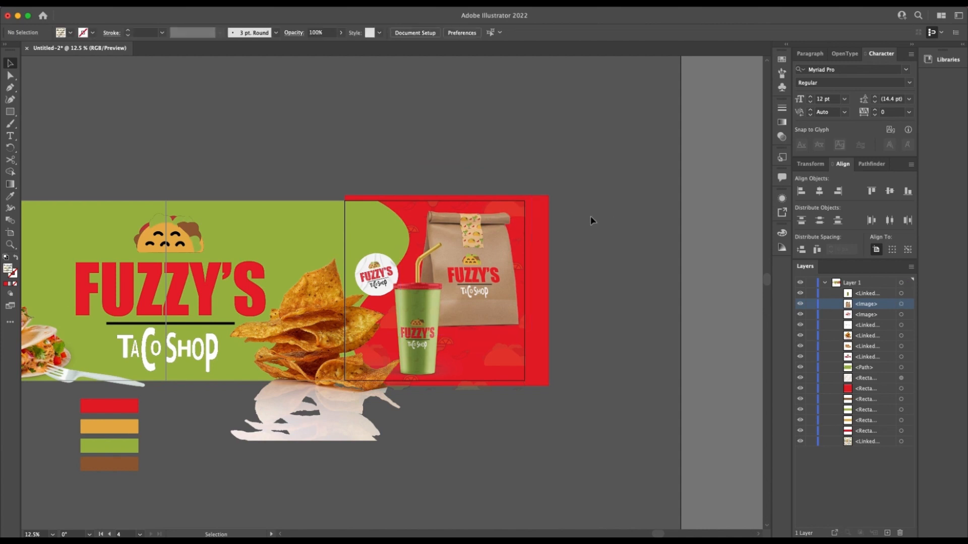
{"action": "scroll", "coordinate": [542, 405], "scroll_direction": "left", "scroll_amount": 2}
{"action": "left_click_drag", "start_coordinate": [388, 277], "coordinate": [389, 279]}
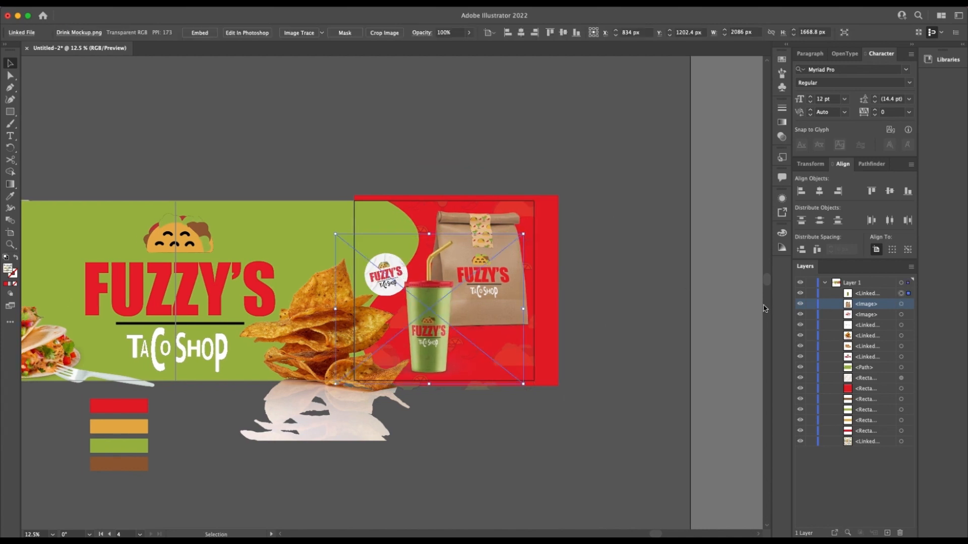
- Select the bag, cutlery, round sticker and cup images in turn to examine how they overlap in the stack
{"action": "left_click", "coordinate": [876, 381]}
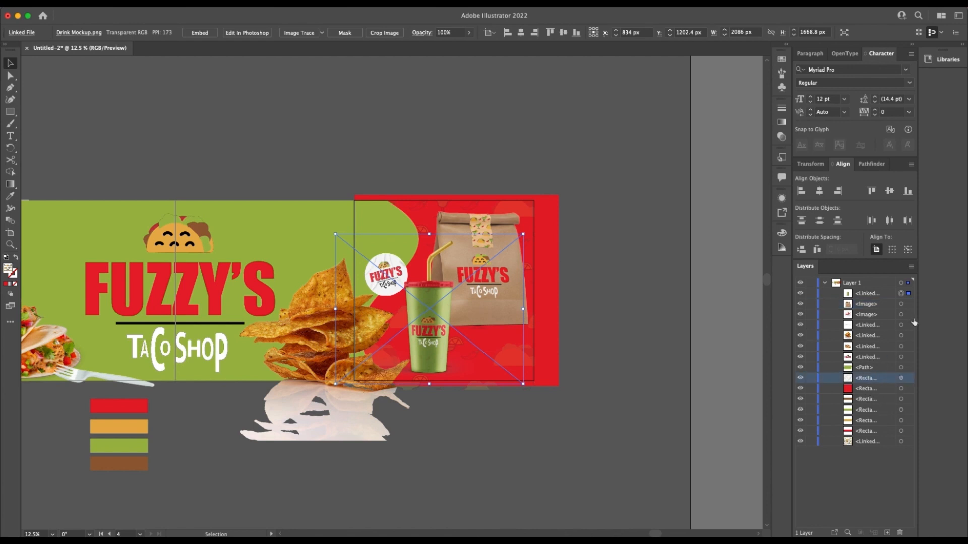
{"action": "left_click", "coordinate": [907, 305]}
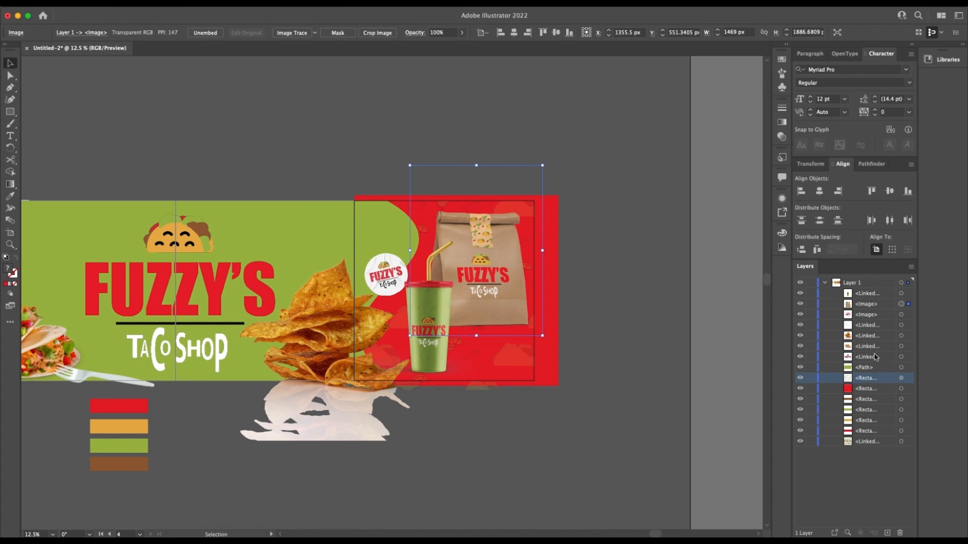
{"action": "left_click", "coordinate": [905, 325]}
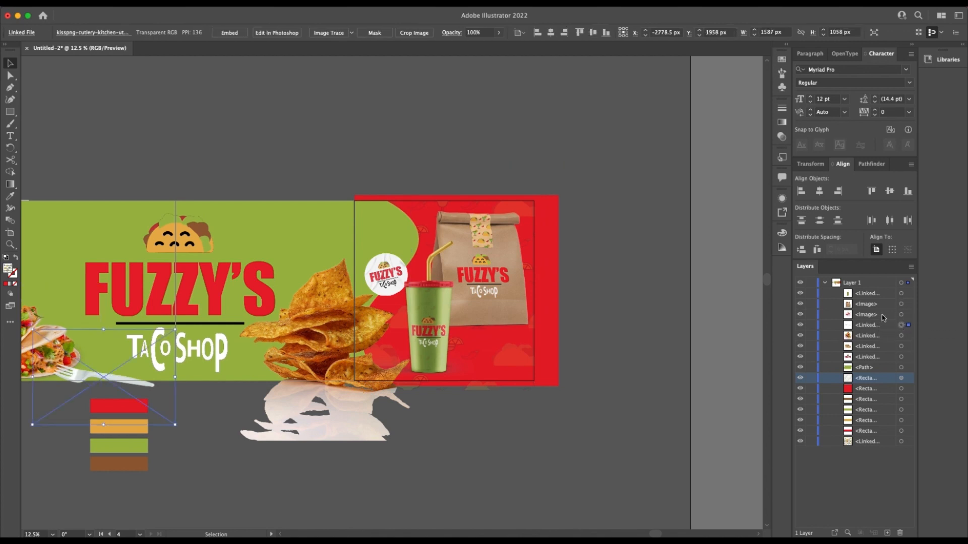
{"action": "left_click", "coordinate": [901, 314]}
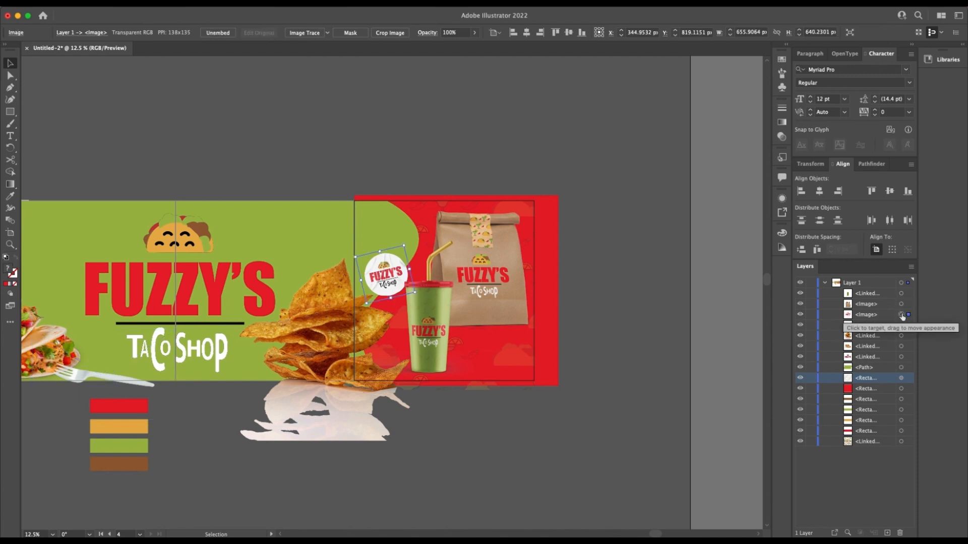
{"action": "left_click", "coordinate": [423, 318]}
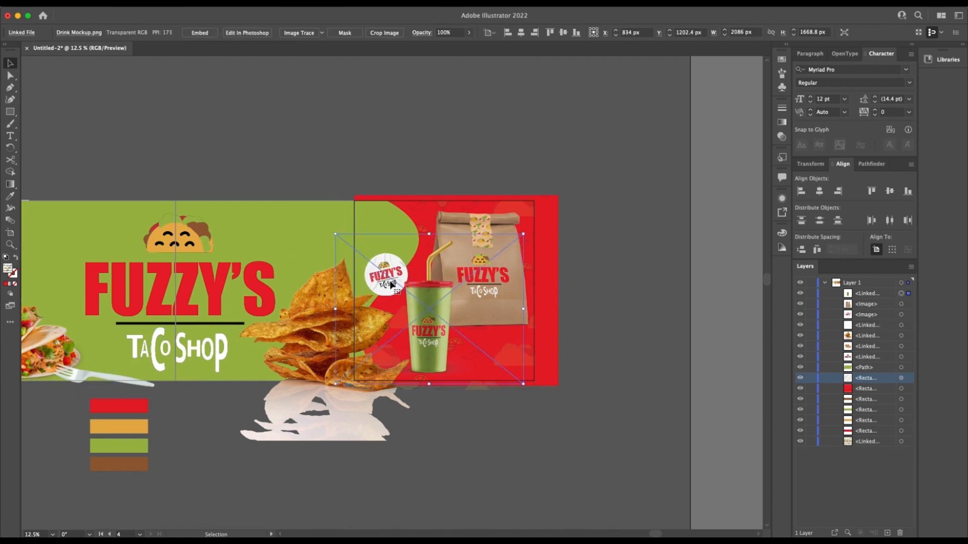
{"action": "right_click", "coordinate": [424, 318]}
{"action": "left_click", "coordinate": [650, 380]}
{"action": "left_click", "coordinate": [497, 204]}
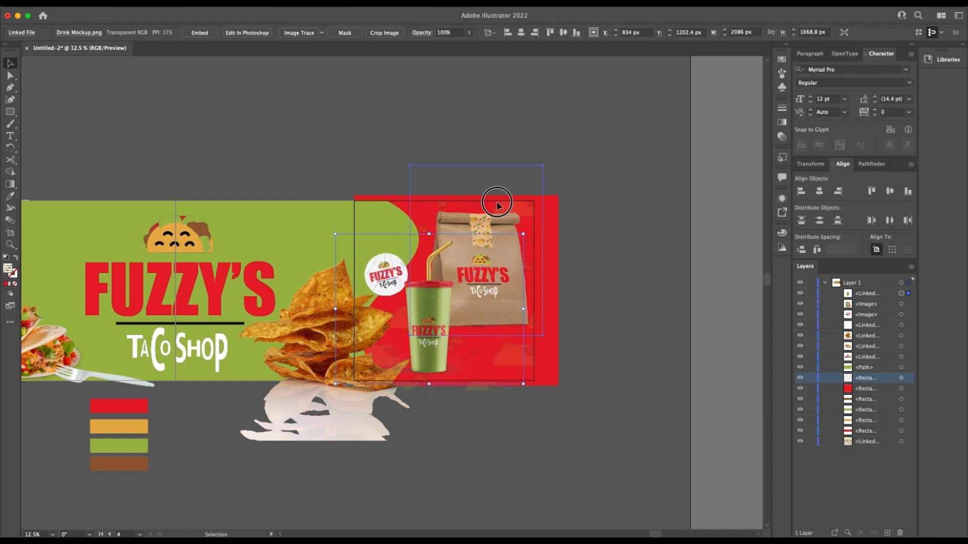
- Crop the drink cup image to about 786 px wide around the cup, keeping its full height
{"action": "left_click", "coordinate": [424, 360]}
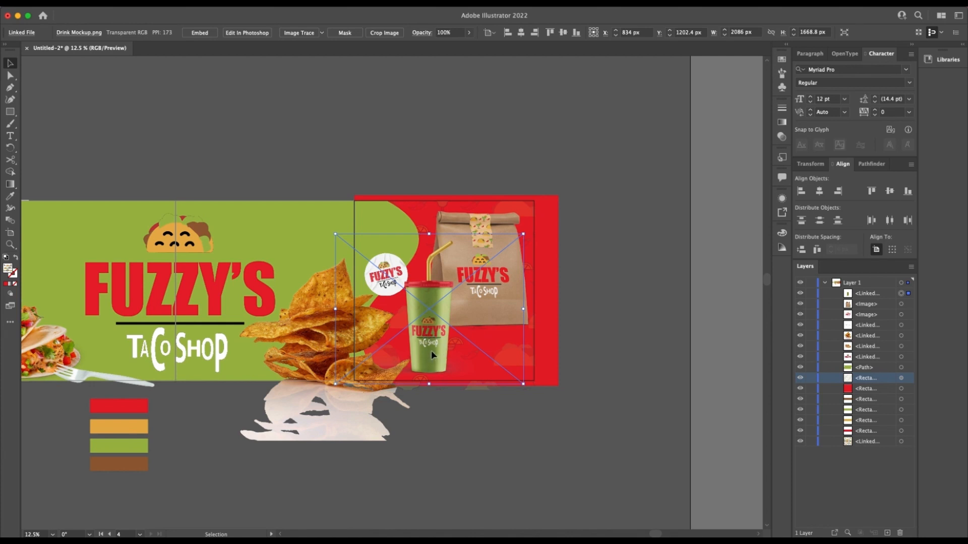
{"action": "right_click", "coordinate": [433, 353]}
{"action": "mouse_move", "coordinate": [483, 474]}
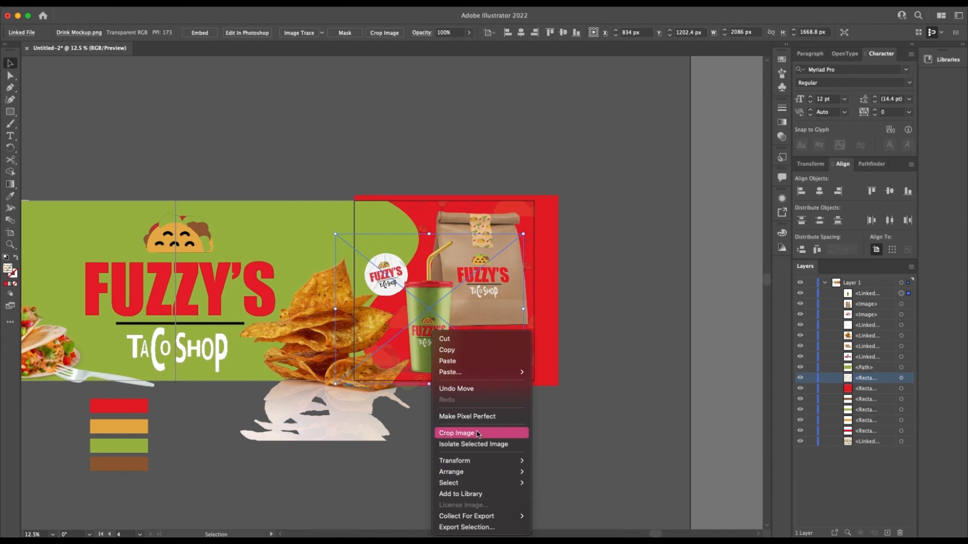
{"action": "left_click", "coordinate": [456, 433]}
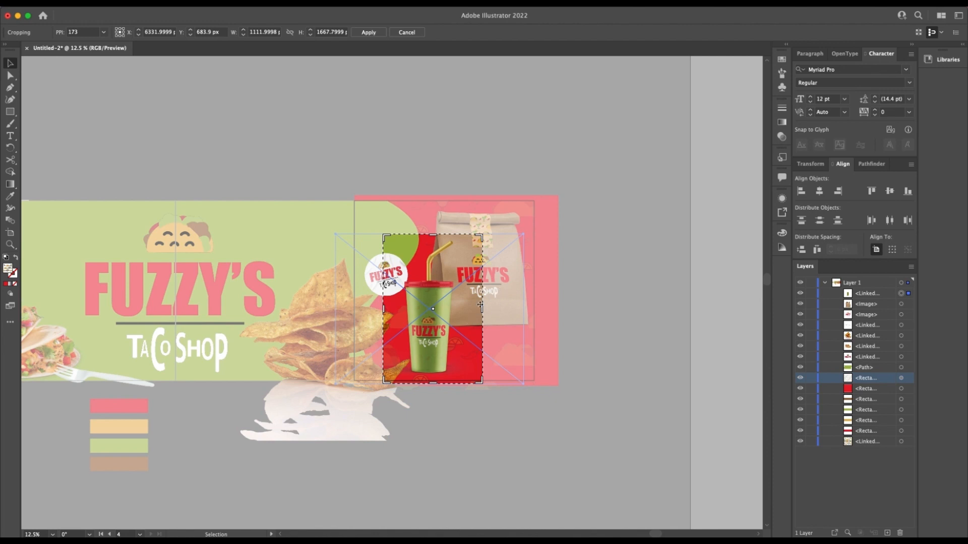
{"action": "left_click_drag", "start_coordinate": [482, 309], "coordinate": [474, 308]}
{"action": "left_click_drag", "start_coordinate": [386, 309], "coordinate": [395, 310]}
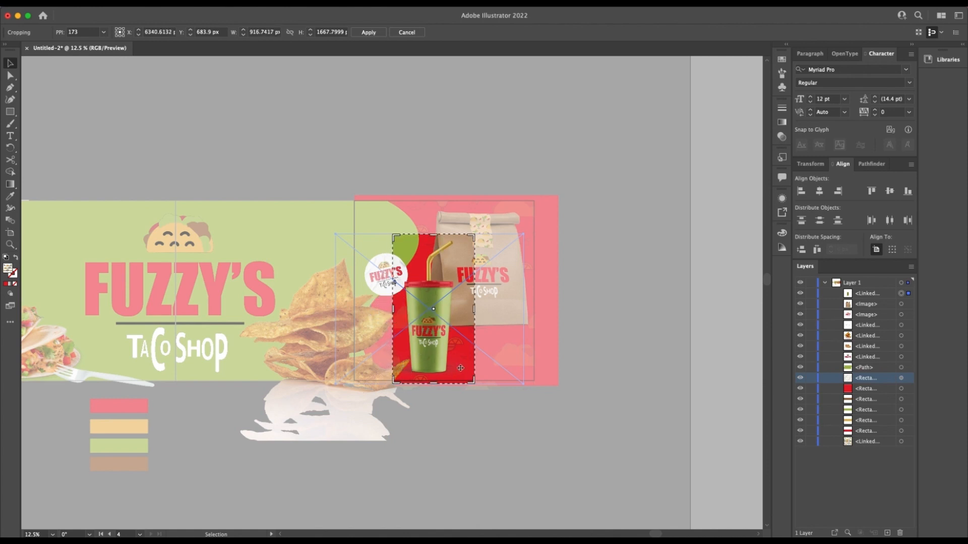
{"action": "left_click_drag", "start_coordinate": [475, 312], "coordinate": [462, 309]}
{"action": "key", "text": "Return"}
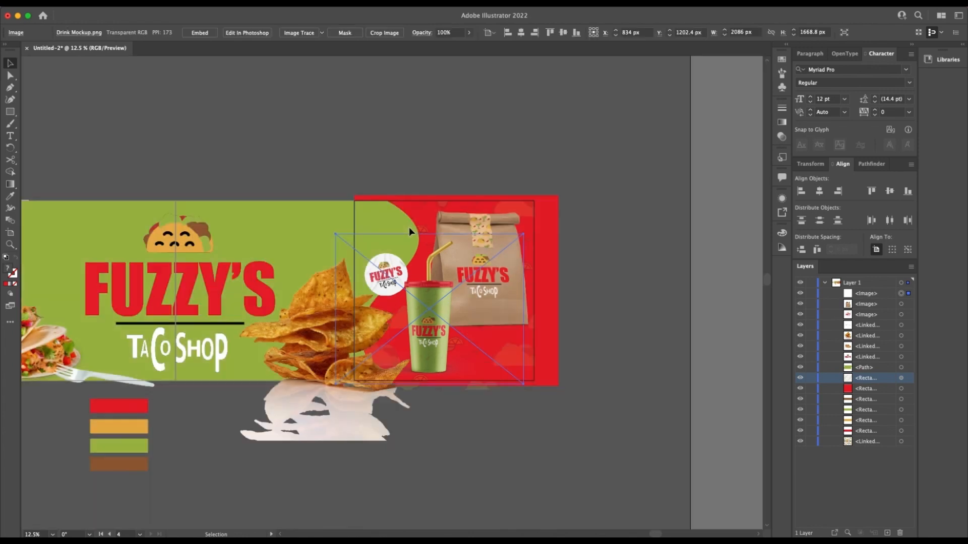
- Move the round logo sticker up beside the cup's straw, over the edge of the green shape
{"action": "left_click", "coordinate": [382, 264]}
{"action": "left_click", "coordinate": [391, 280]}
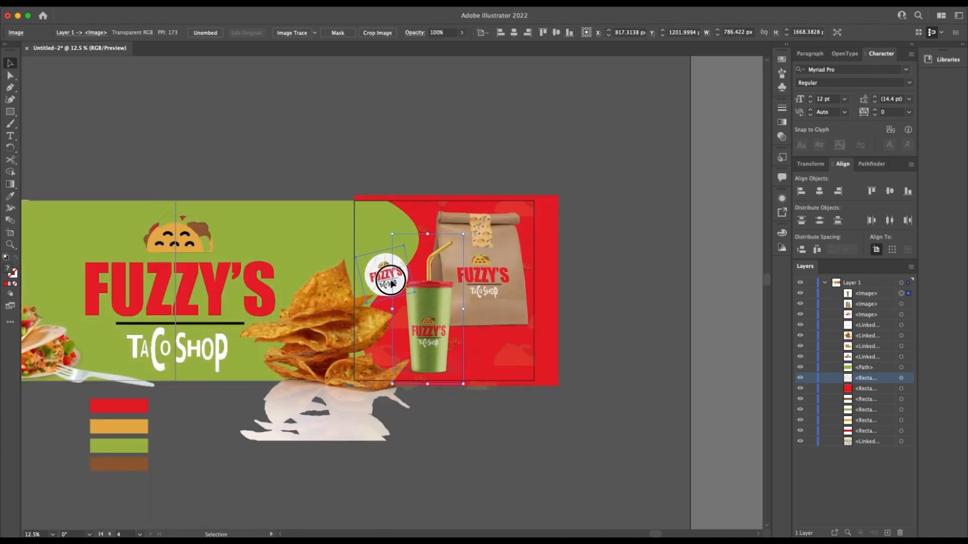
{"action": "left_click_drag", "start_coordinate": [389, 278], "coordinate": [408, 258]}
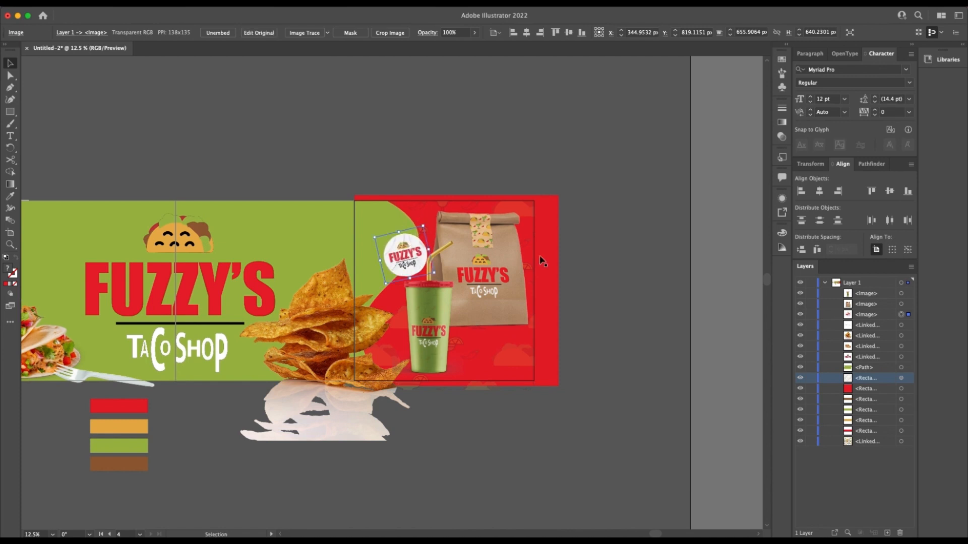
{"action": "left_click", "coordinate": [665, 279]}
{"action": "scroll", "coordinate": [622, 352], "scroll_direction": "left", "scroll_amount": 2}
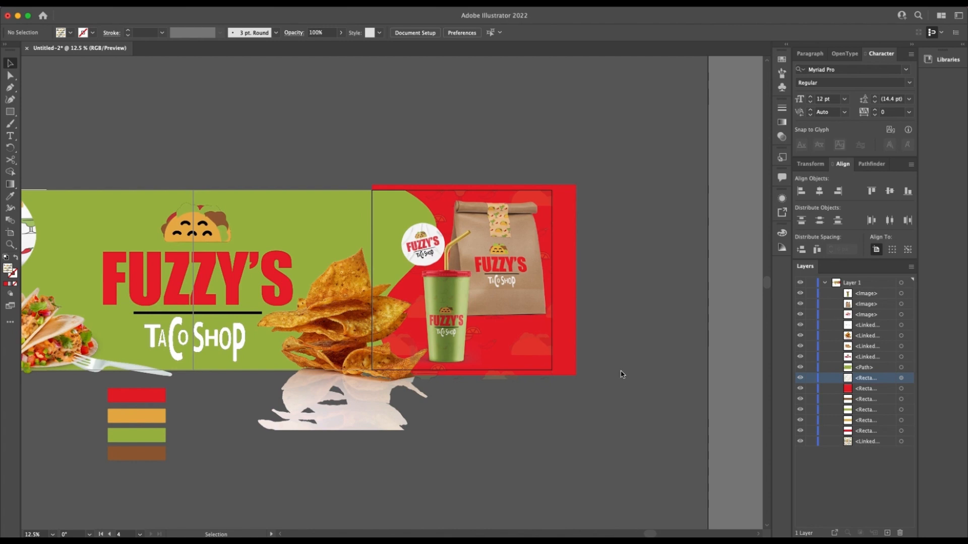
{"action": "scroll", "coordinate": [540, 434], "scroll_direction": "down", "scroll_amount": 3}
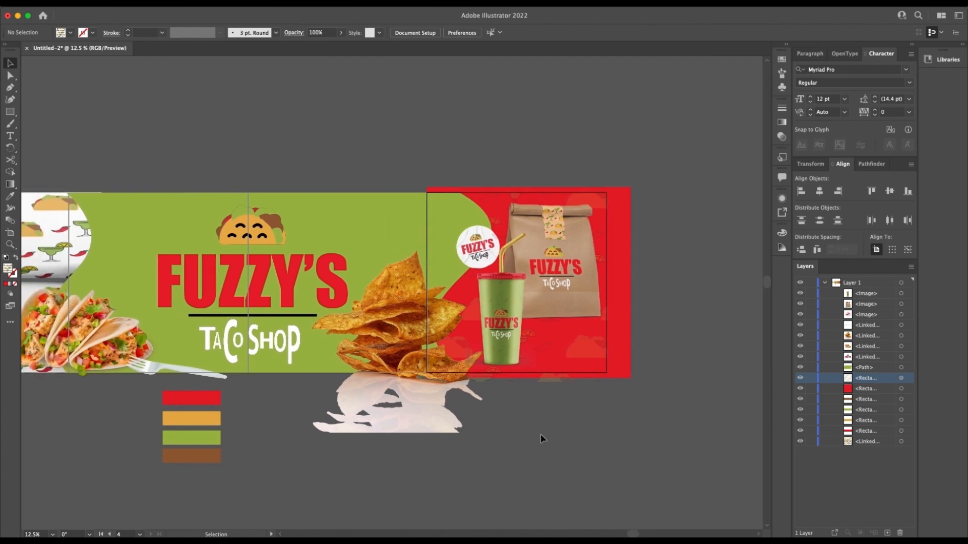
{"action": "scroll", "coordinate": [545, 439], "scroll_direction": "down", "scroll_amount": 1}
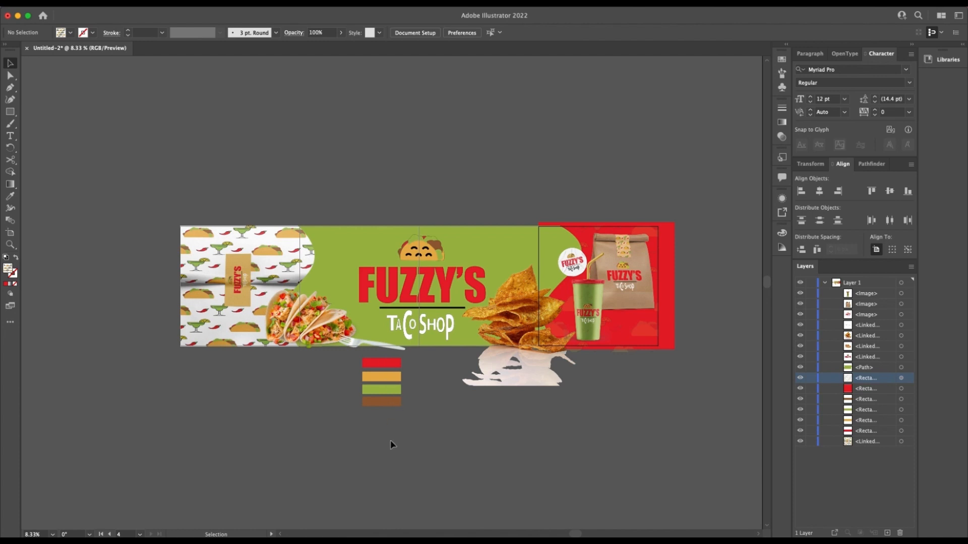
{"action": "scroll", "coordinate": [408, 437], "scroll_direction": "right", "scroll_amount": 2}
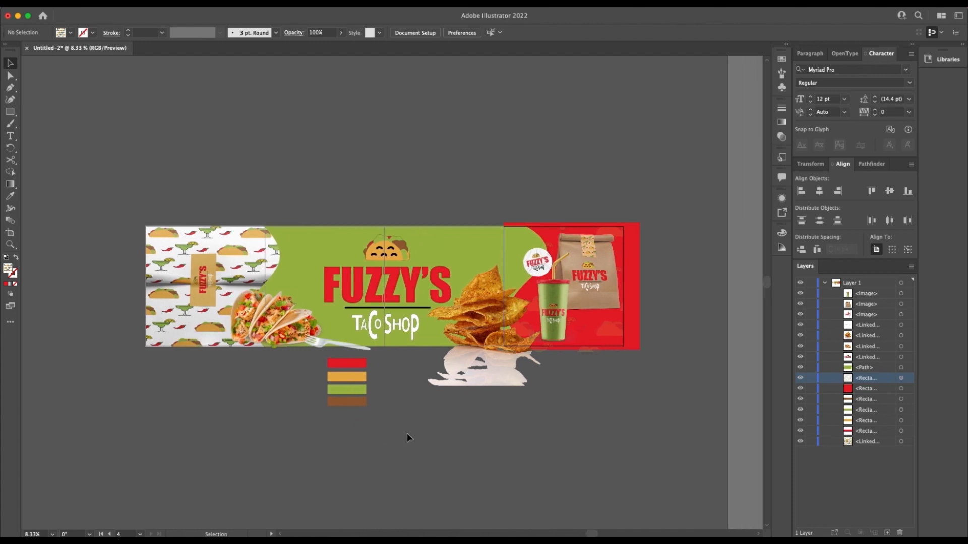
{"action": "scroll", "coordinate": [407, 434], "scroll_direction": "right", "scroll_amount": 1}
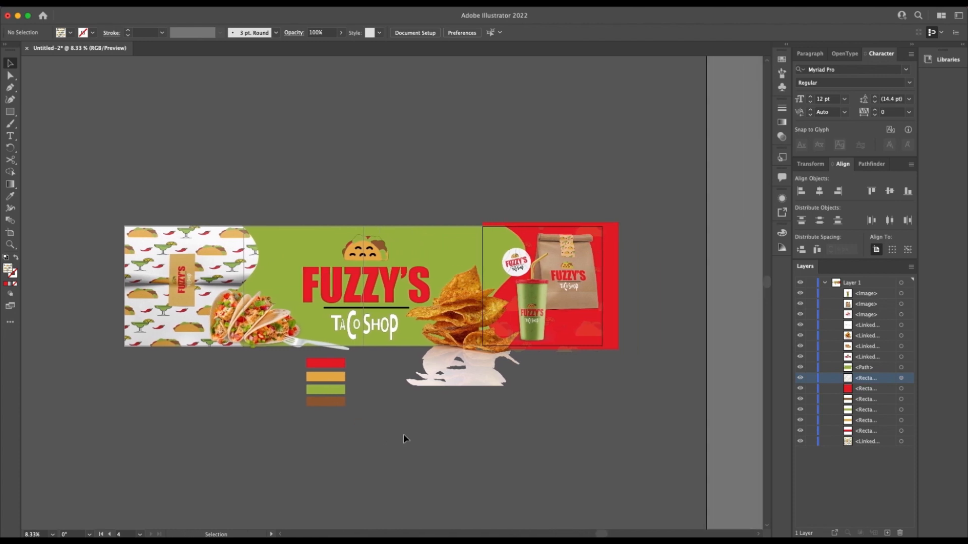
{"action": "left_click", "coordinate": [326, 356]}
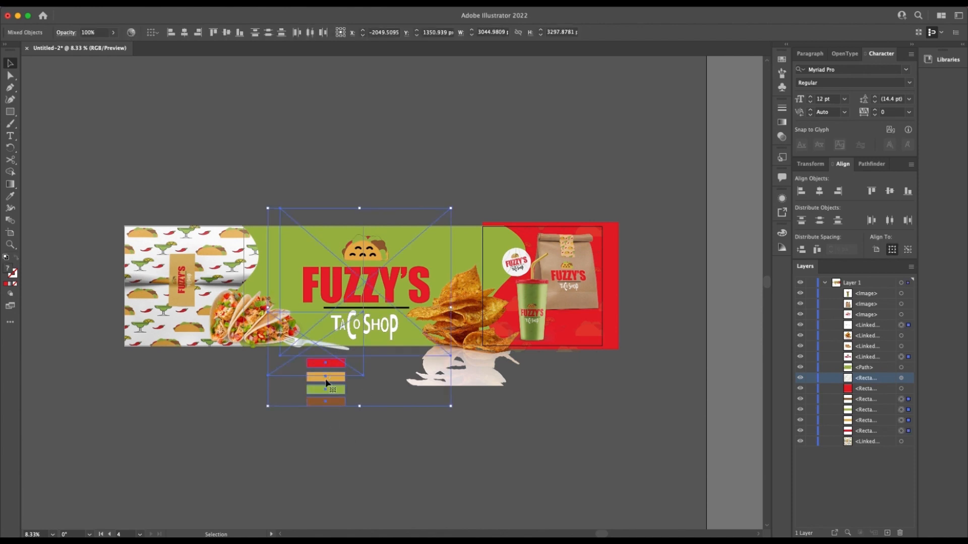
{"action": "left_click", "coordinate": [322, 447]}
{"action": "left_click", "coordinate": [324, 378]}
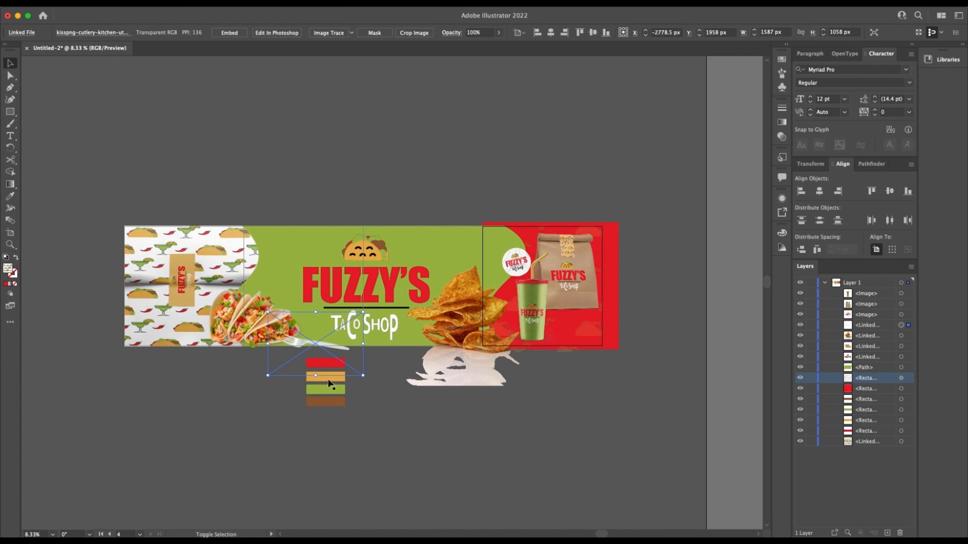
{"action": "left_click", "coordinate": [338, 408]}
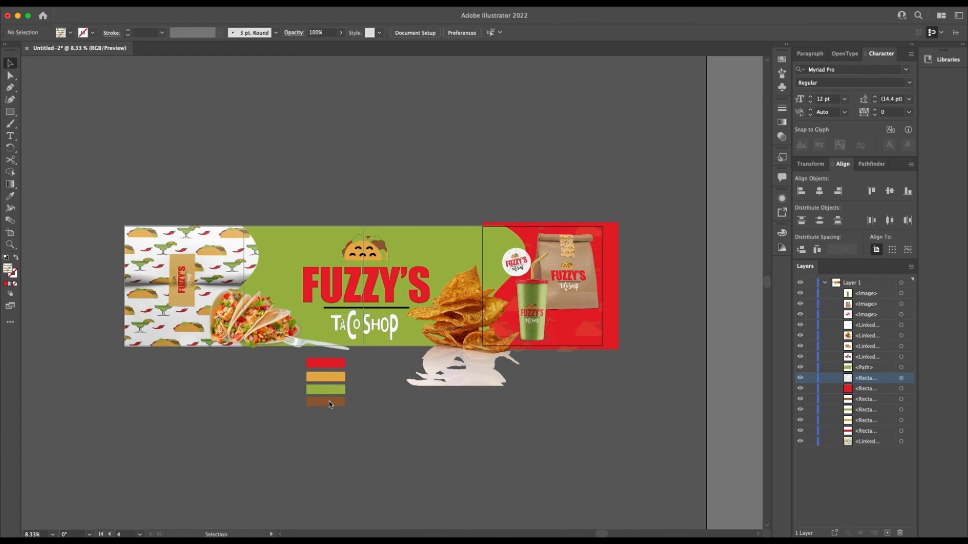
{"action": "left_click", "coordinate": [331, 404]}
{"action": "left_click", "coordinate": [327, 388], "text": "shift"}
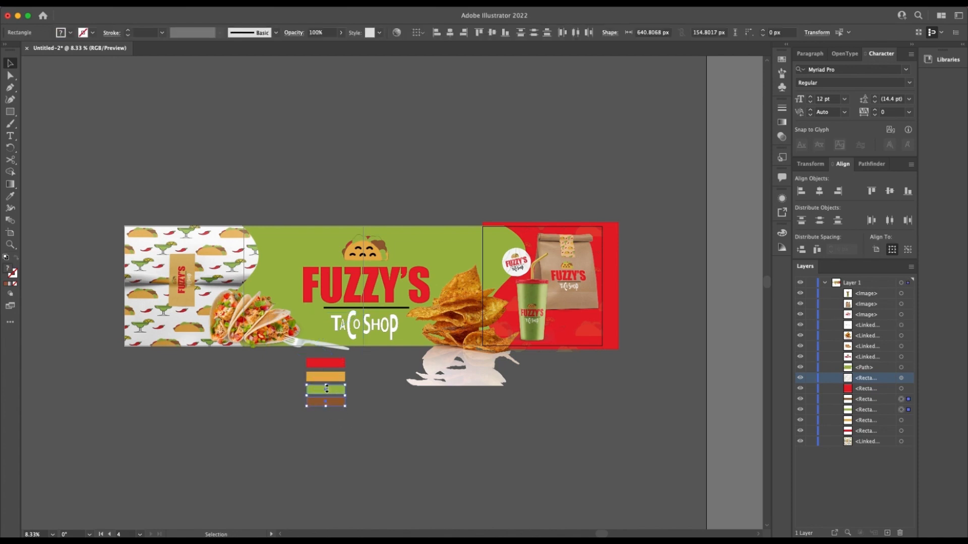
{"action": "left_click", "coordinate": [903, 451]}
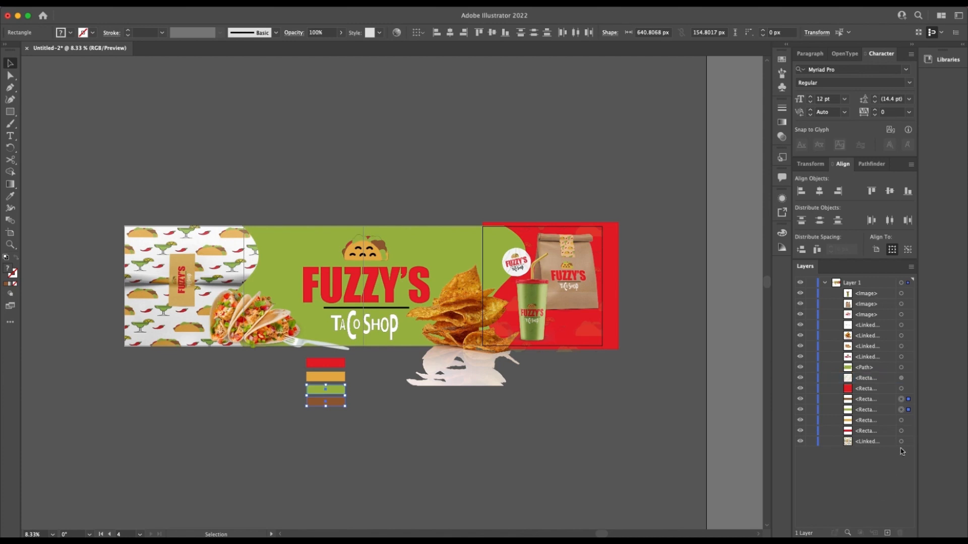
{"action": "left_click", "coordinate": [903, 421]}
{"action": "left_click", "coordinate": [901, 399]}
{"action": "left_click", "coordinate": [901, 410], "text": "shift"}
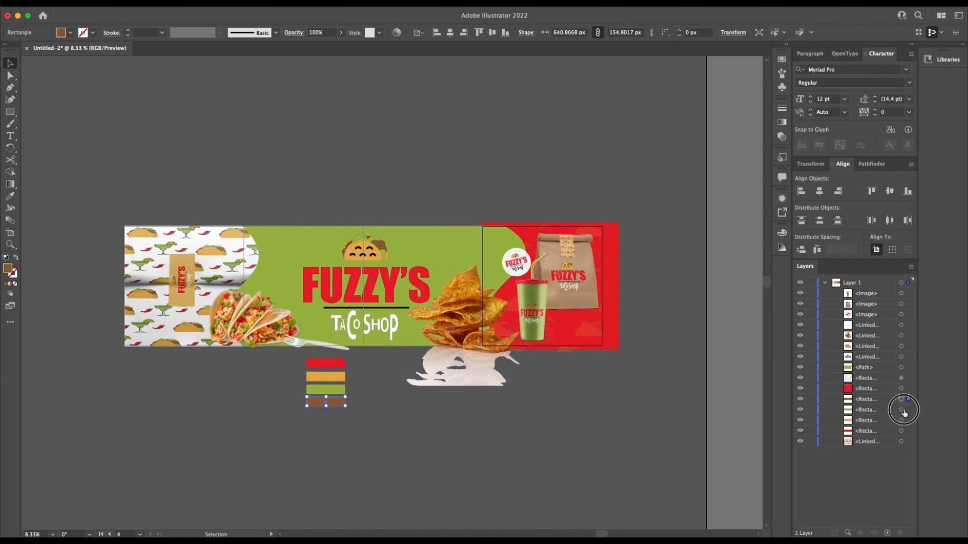
{"action": "left_click", "coordinate": [901, 420], "text": "shift"}
{"action": "left_click", "coordinate": [902, 430], "text": "shift"}
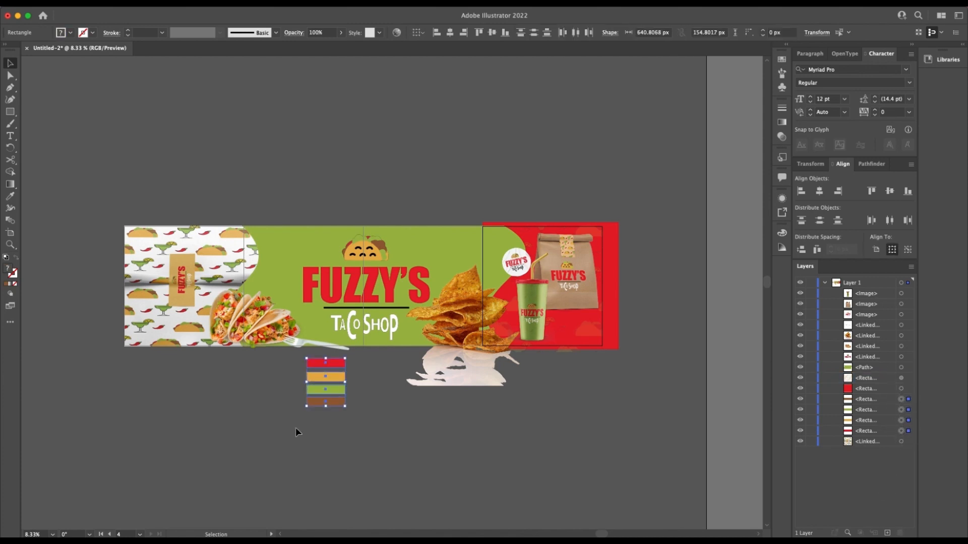
{"action": "double_click", "coordinate": [335, 403]}
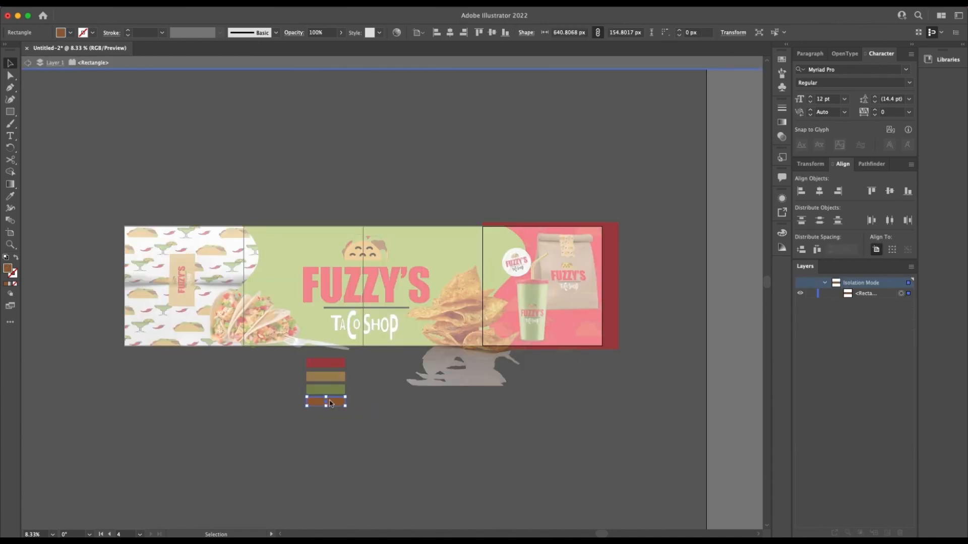
{"action": "left_click", "coordinate": [28, 63]}
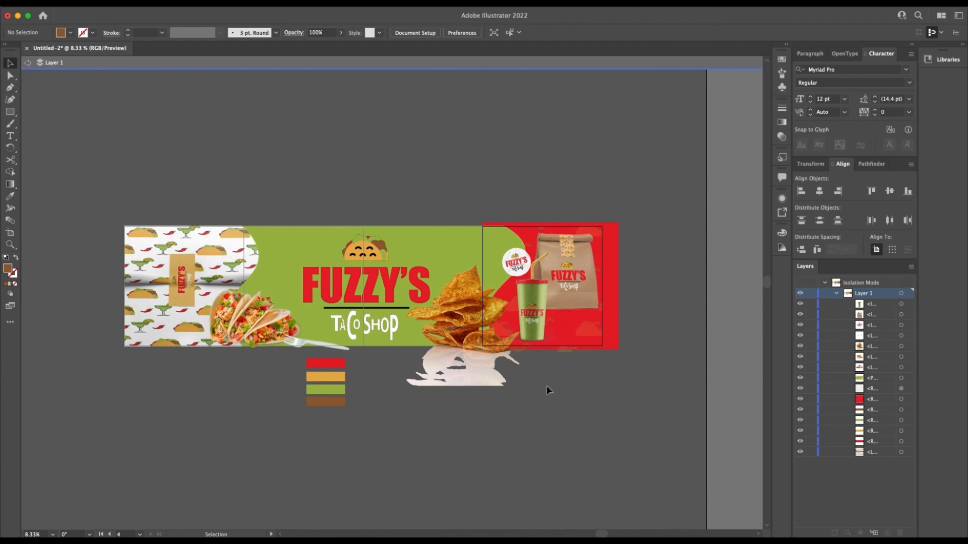
- Select the red, orange, green and brown swatch rectangles together and move them to the outer edge of the fourth artboard
{"action": "left_click", "coordinate": [901, 410]}
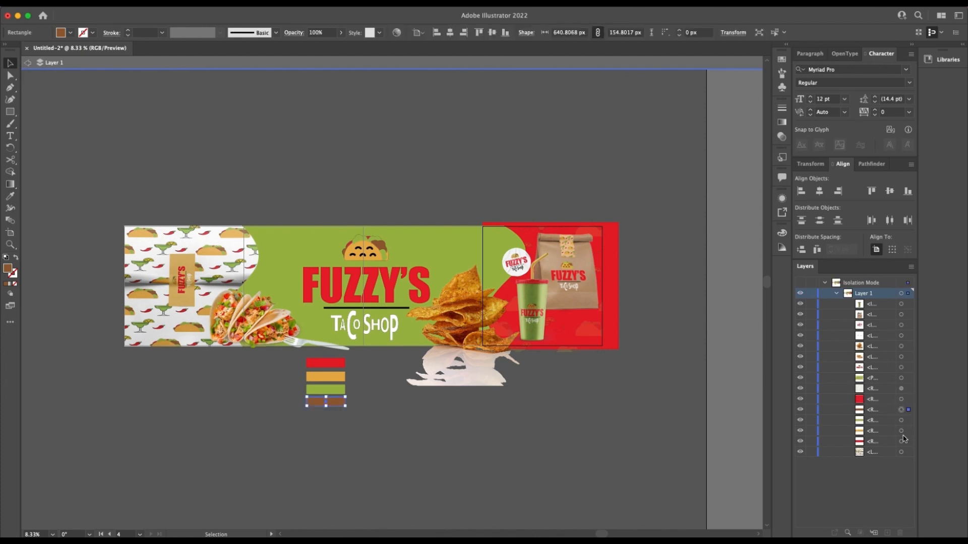
{"action": "left_click", "coordinate": [901, 420], "text": "shift"}
{"action": "left_click", "coordinate": [901, 431], "text": "shift"}
{"action": "left_click", "coordinate": [902, 441], "text": "shift"}
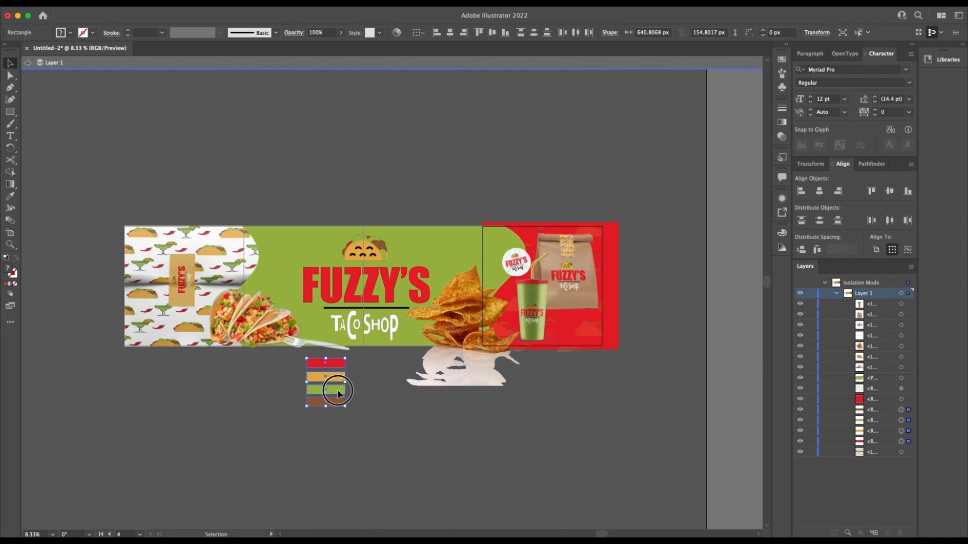
{"action": "left_click_drag", "start_coordinate": [337, 394], "coordinate": [639, 332]}
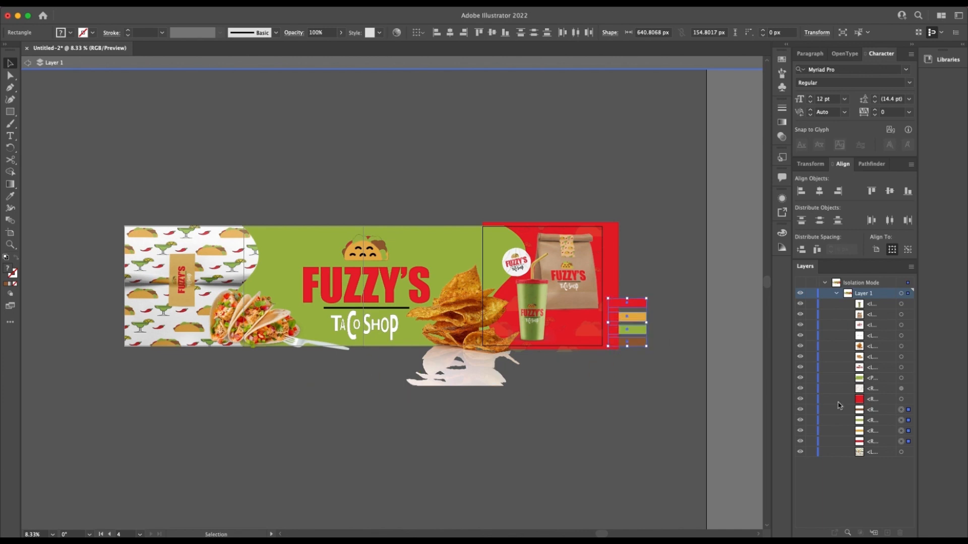
- Bring the four colour swatch rectangles to the top of Layer 1's stacking order, above all the images
{"action": "left_click", "coordinate": [894, 412]}
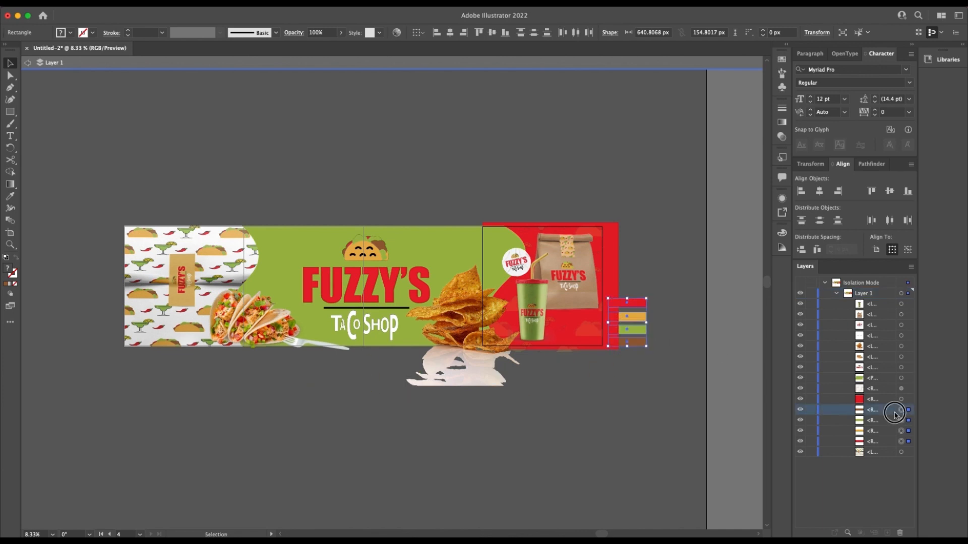
{"action": "left_click", "coordinate": [887, 444], "text": "shift"}
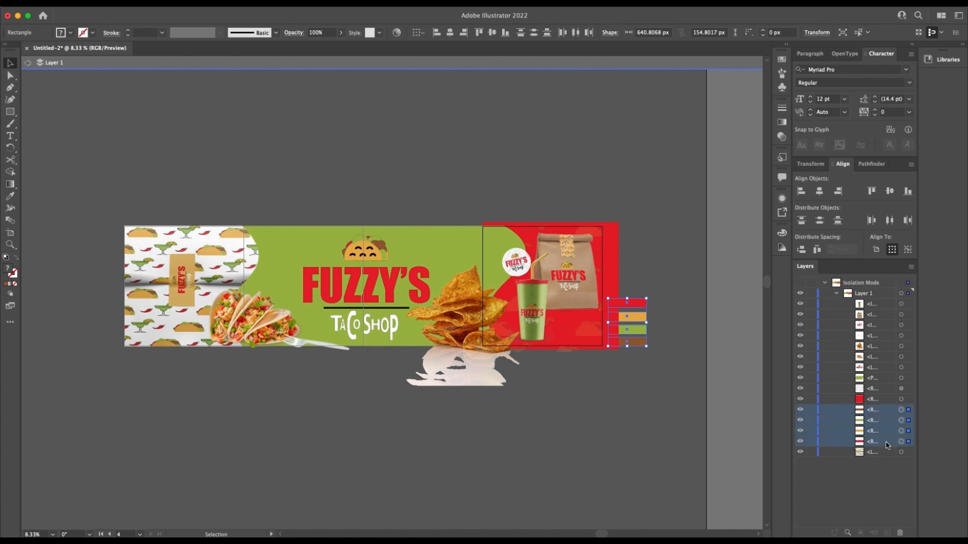
{"action": "left_click_drag", "start_coordinate": [884, 437], "coordinate": [866, 301]}
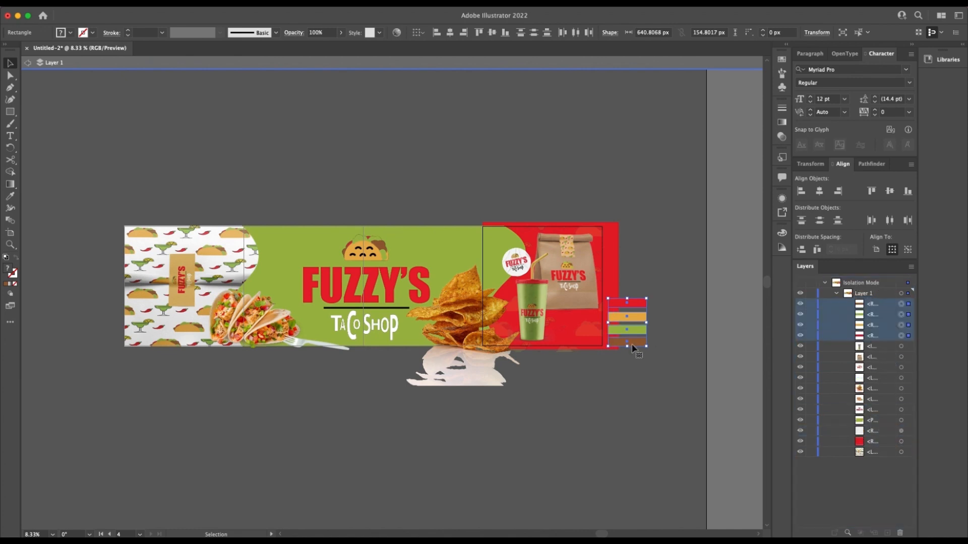
- Move the four swatches together over the upper part of the first artboard's left edge
{"action": "left_click_drag", "start_coordinate": [637, 329], "coordinate": [141, 263]}
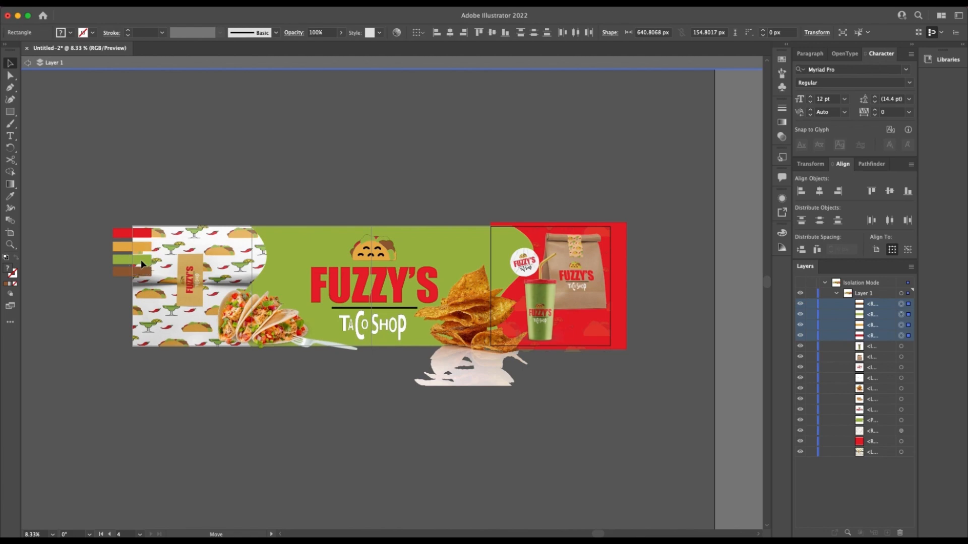
{"action": "left_click_drag", "start_coordinate": [141, 263], "coordinate": [141, 264]}
{"action": "left_click", "coordinate": [113, 385]}
- Rotate the brown swatch upright and place it flush outside the lower part of the first artboard's left edge
{"action": "key", "text": "super+equal"}
{"action": "key", "text": "super+equal"}
{"action": "key", "text": "super+equal"}
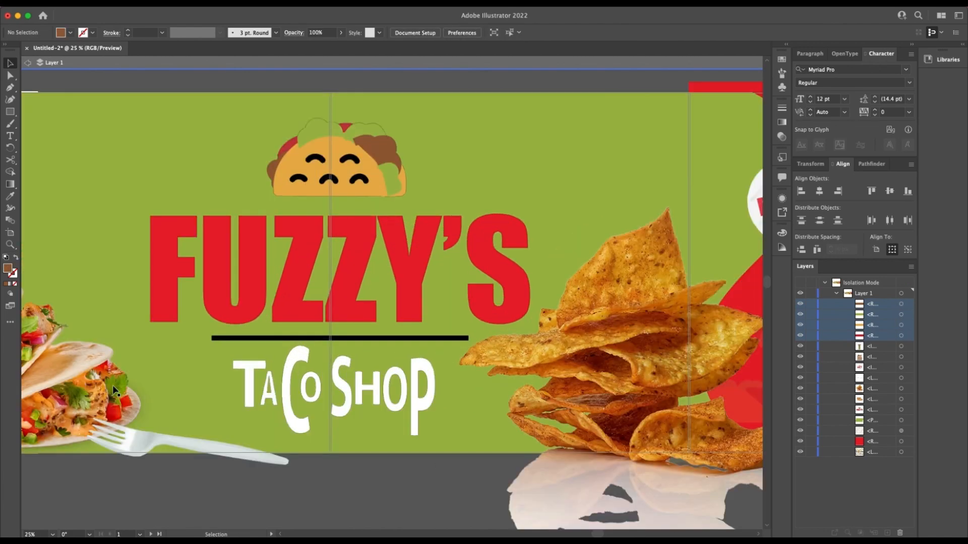
{"action": "scroll", "coordinate": [190, 361], "scroll_direction": "left", "scroll_amount": 15}
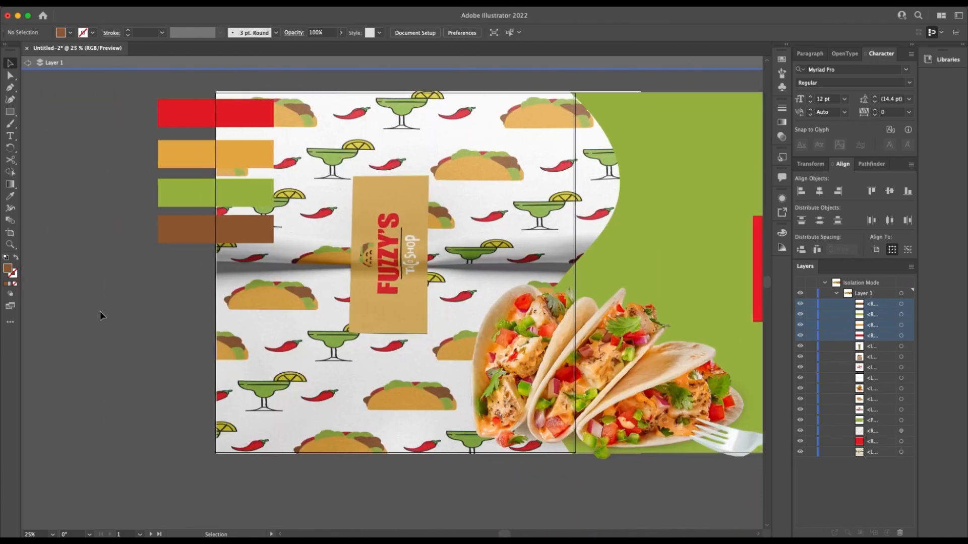
{"action": "mouse_move", "coordinate": [196, 225]}
{"action": "left_mouse_down"}
{"action": "mouse_move", "coordinate": [201, 296]}
{"action": "mouse_move", "coordinate": [207, 224]}
{"action": "left_mouse_up"}
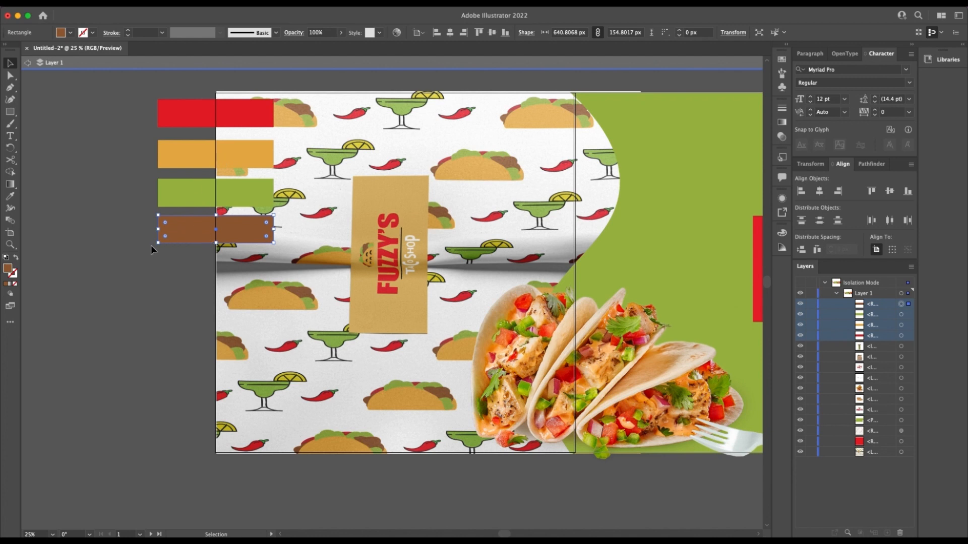
{"action": "left_click_drag", "start_coordinate": [151, 246], "coordinate": [233, 306]}
{"action": "left_click_drag", "start_coordinate": [222, 240], "coordinate": [206, 374]}
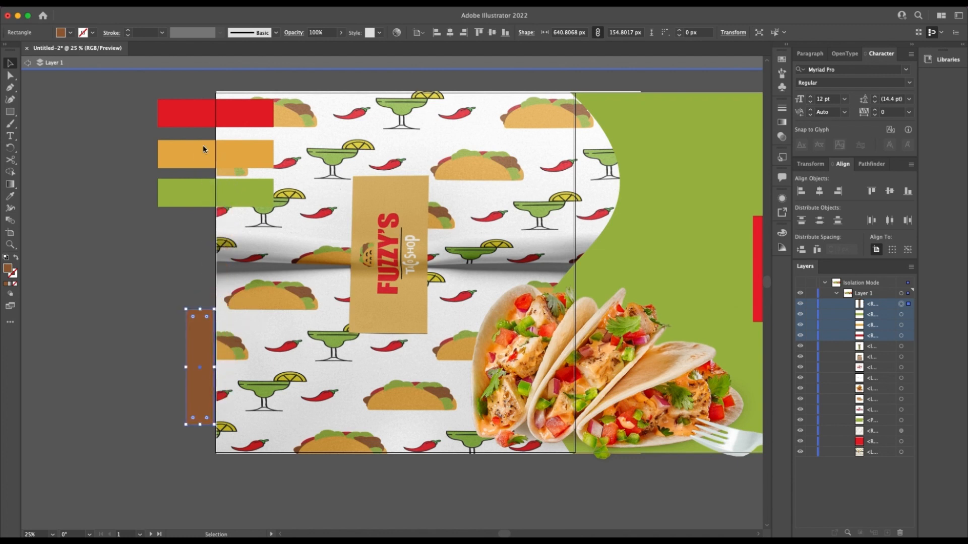
- Rotate the green swatch upright and stack it directly above the brown one
{"action": "left_click", "coordinate": [186, 191]}
{"action": "left_click_drag", "start_coordinate": [151, 210], "coordinate": [233, 264]}
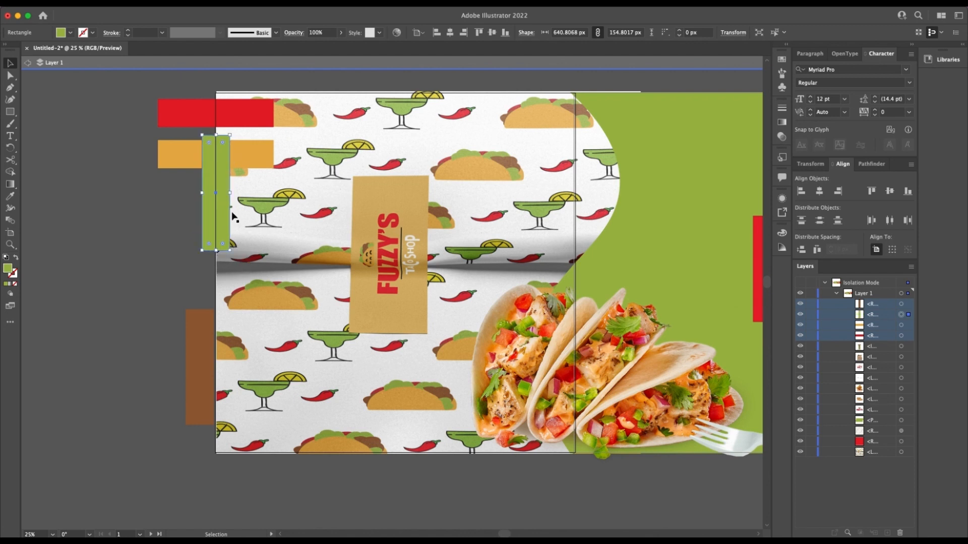
{"action": "left_click_drag", "start_coordinate": [223, 214], "coordinate": [207, 272]}
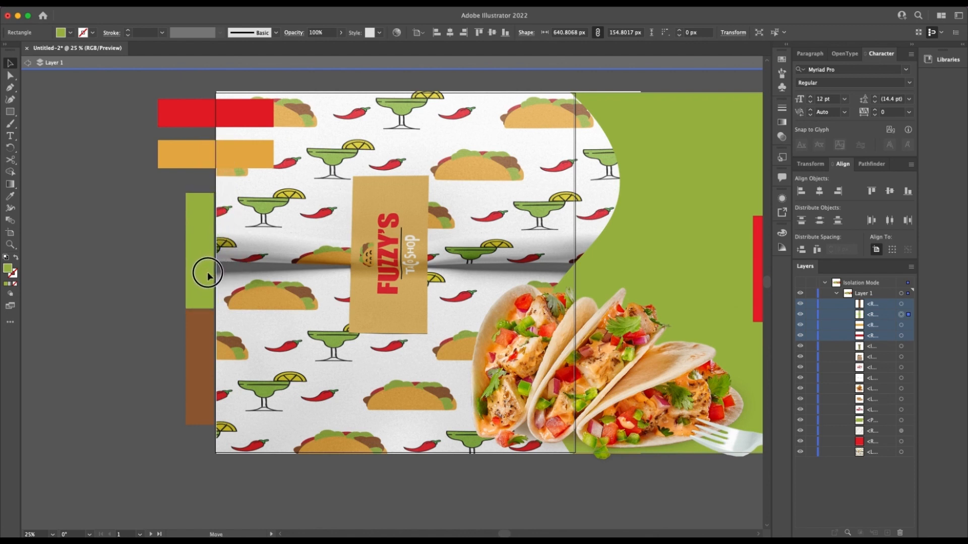
- Rotate the orange and red swatches upright and stack them above the green one, with red on top
{"action": "left_click", "coordinate": [174, 158]}
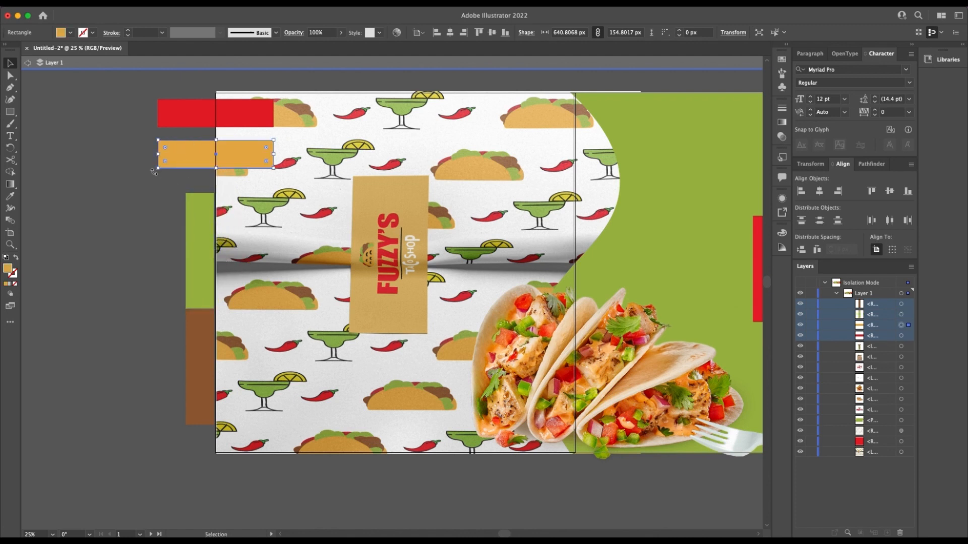
{"action": "left_click_drag", "start_coordinate": [153, 172], "coordinate": [231, 216]}
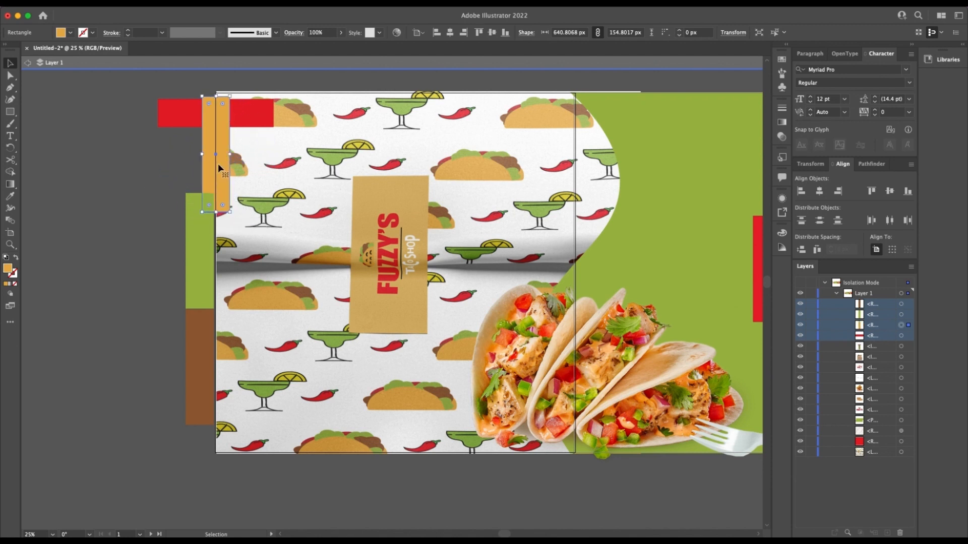
{"action": "left_click_drag", "start_coordinate": [218, 164], "coordinate": [205, 137]}
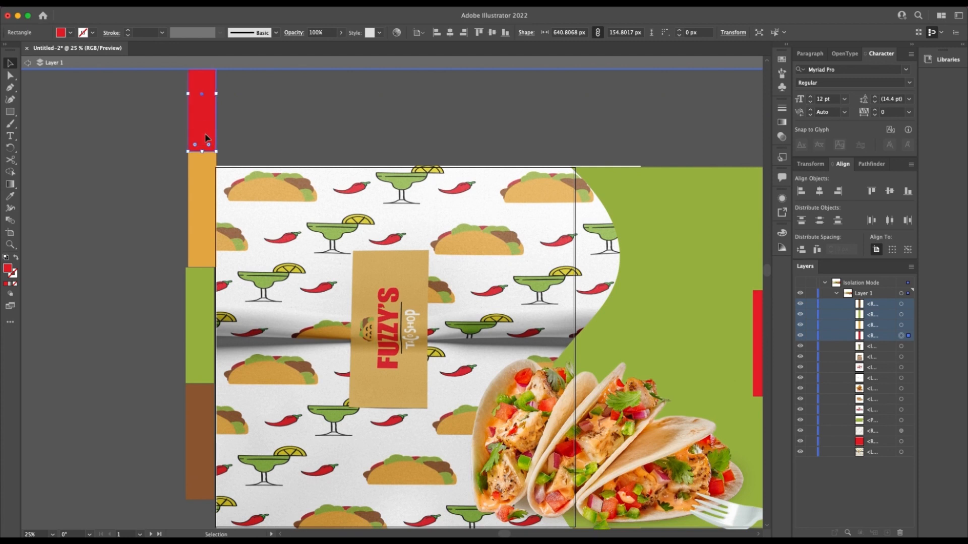
- Select all four stacked swatches and align them horizontally into one straight column
{"action": "left_click", "coordinate": [199, 169], "text": "shift"}
{"action": "left_click", "coordinate": [213, 375], "text": "shift"}
{"action": "left_click", "coordinate": [202, 410], "text": "shift"}
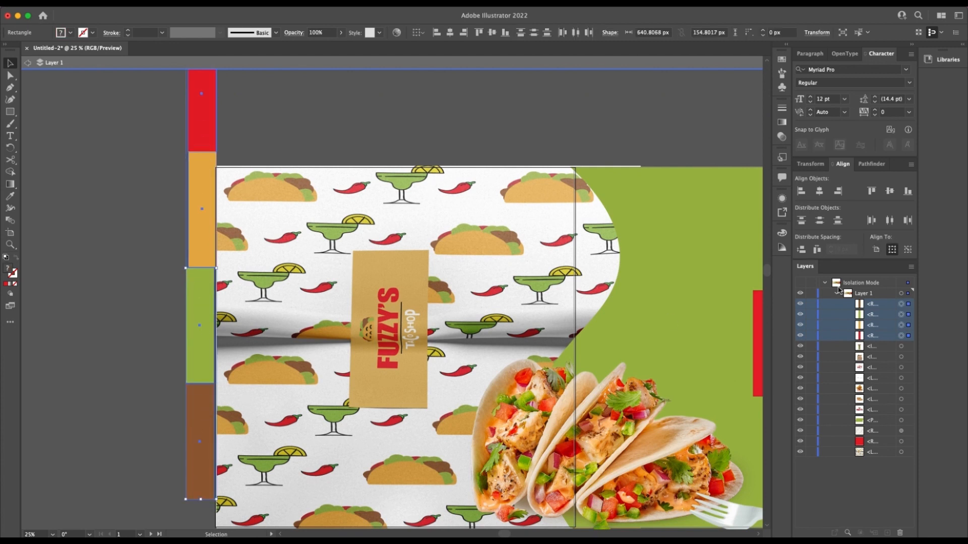
{"action": "left_click", "coordinate": [815, 194]}
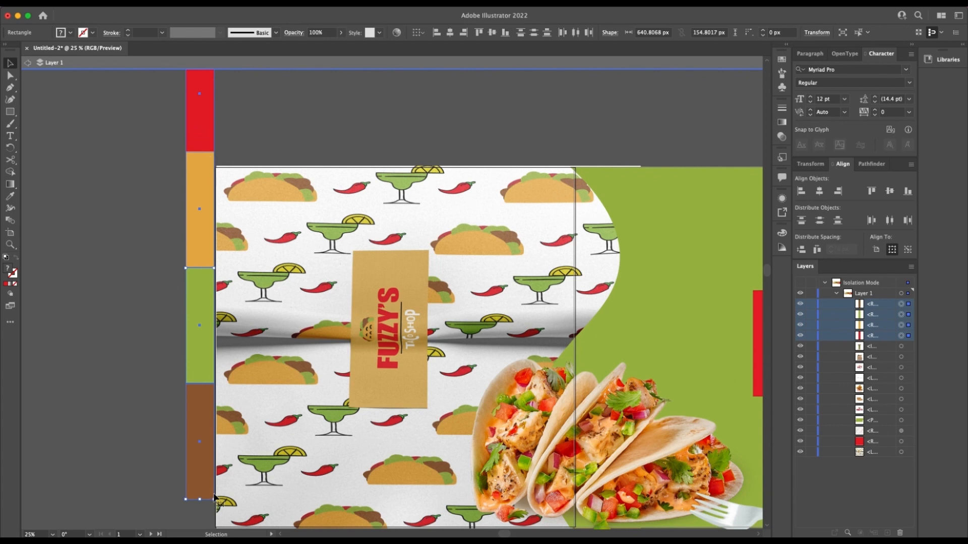
- Scale the swatch column to span the first artboard's full height as a thin strip inside its left edge, then exit isolation mode
{"action": "left_click_drag", "start_coordinate": [214, 499], "coordinate": [220, 414]}
{"action": "scroll", "coordinate": [202, 398], "scroll_direction": "down", "scroll_amount": 4}
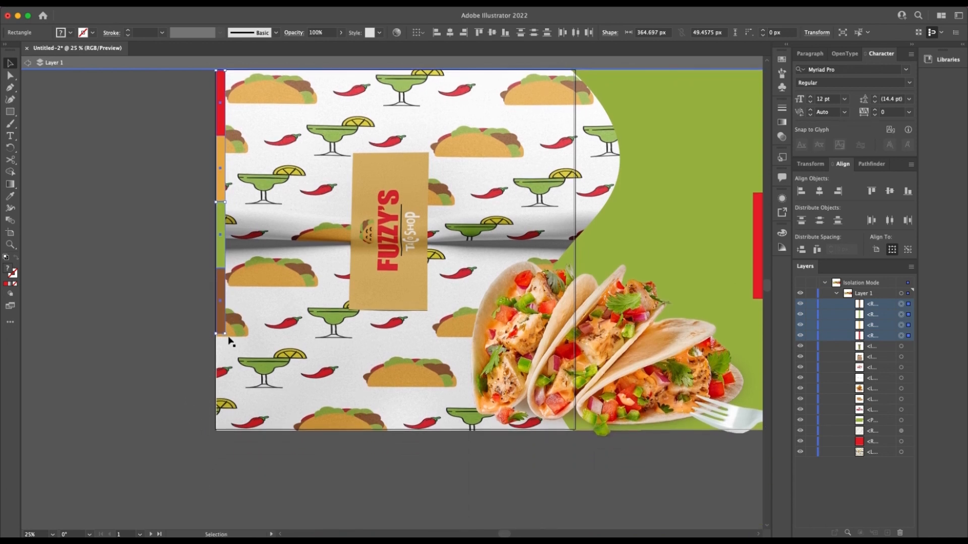
{"action": "left_click_drag", "start_coordinate": [225, 335], "coordinate": [230, 431]}
{"action": "scroll", "coordinate": [208, 271], "scroll_direction": "up", "scroll_amount": 2}
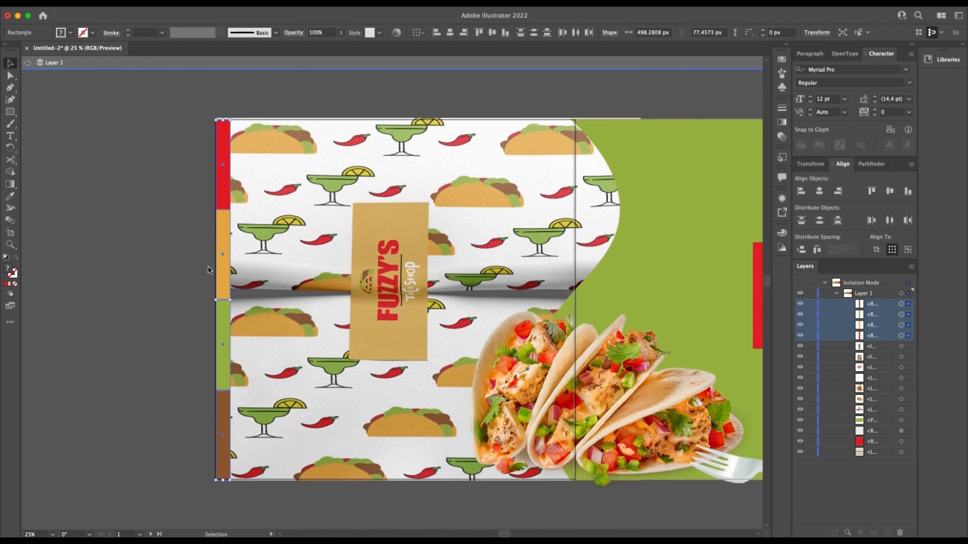
{"action": "left_click_drag", "start_coordinate": [225, 116], "coordinate": [224, 115]}
{"action": "left_click", "coordinate": [28, 62]}
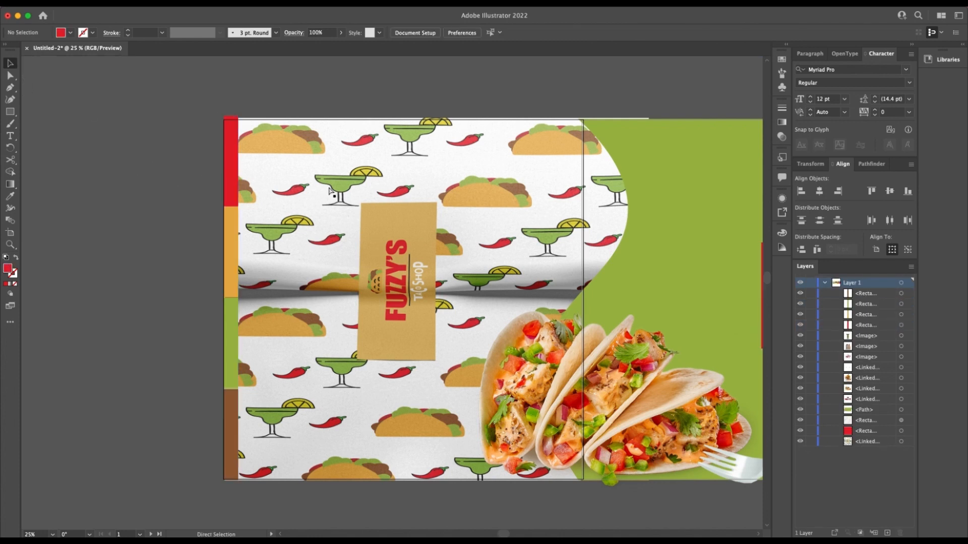
- Switch the document to Trim View and examine the continuous design cropped to the artboards
{"action": "key", "text": "super+minus"}
{"action": "scroll", "coordinate": [437, 179], "scroll_direction": "right", "scroll_amount": 10}
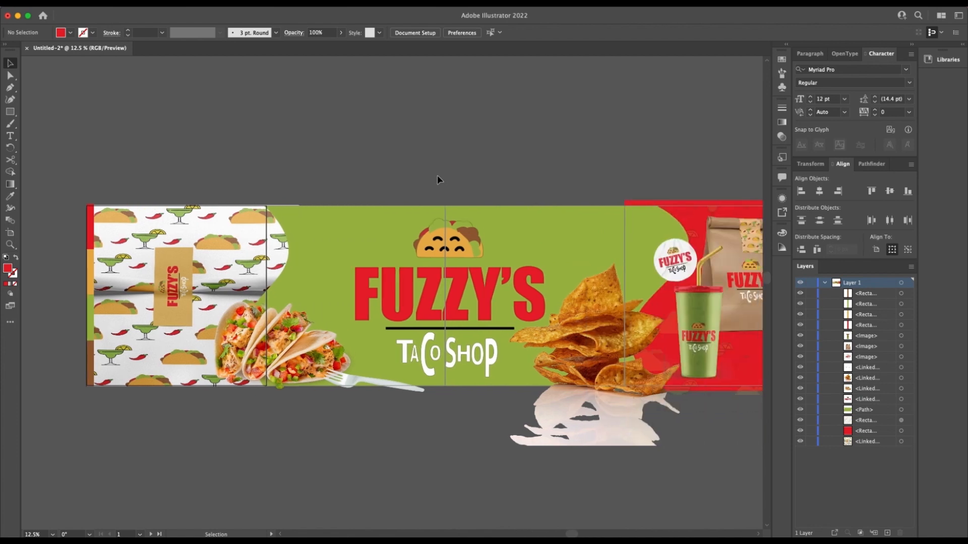
{"action": "left_click", "coordinate": [263, 7]}
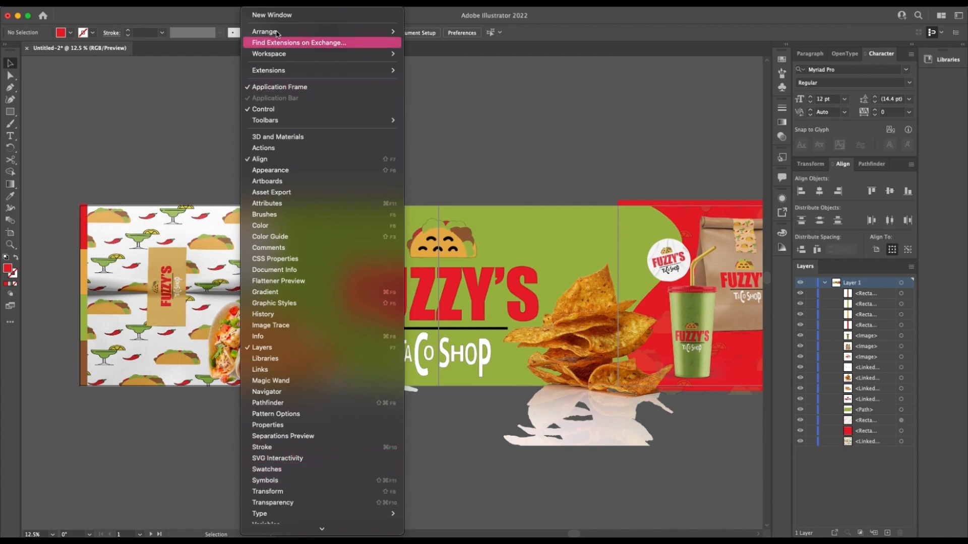
{"action": "mouse_move", "coordinate": [232, 7]}
{"action": "left_click", "coordinate": [259, 68]}
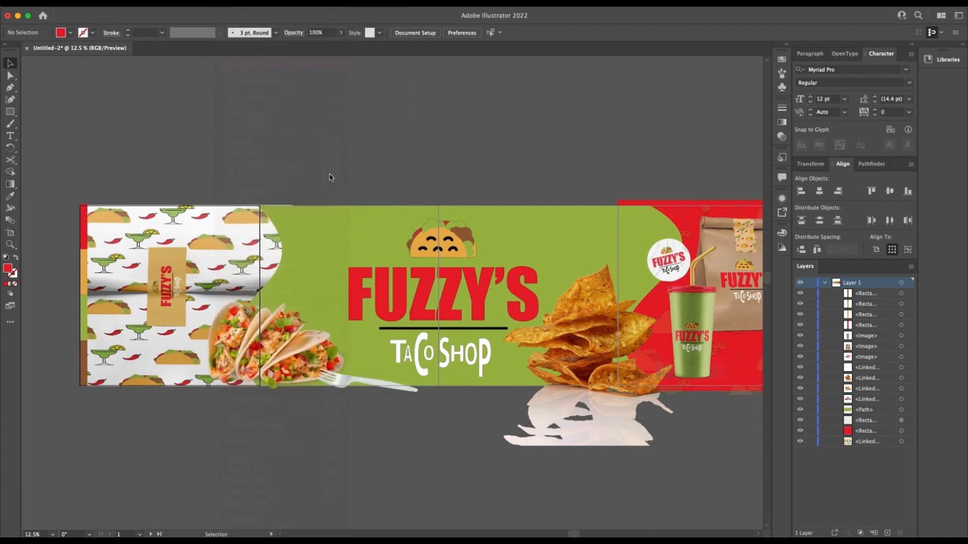
{"action": "key", "text": "super+equal"}
{"action": "key", "text": "super+equal"}
{"action": "key", "text": "super+equal"}
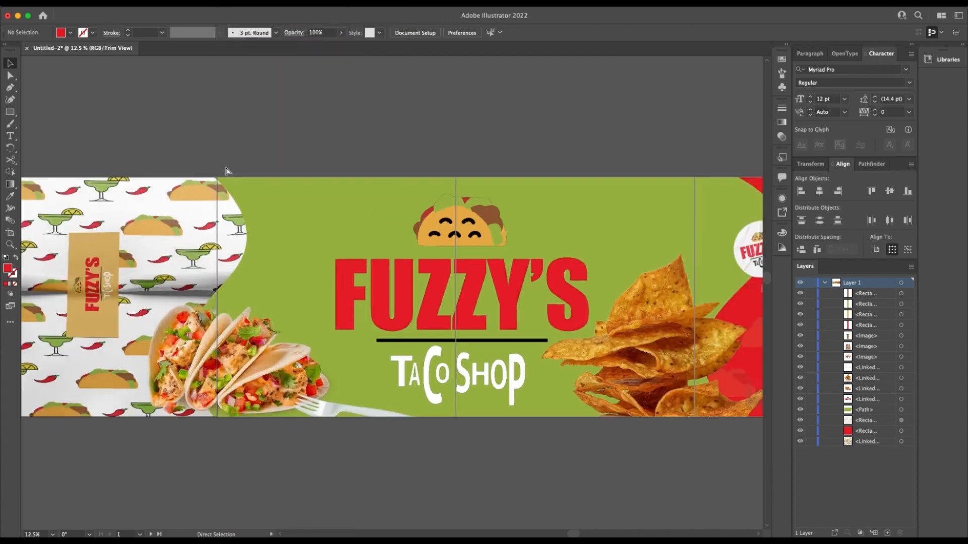
{"action": "scroll", "coordinate": [229, 172], "scroll_direction": "left", "scroll_amount": 10}
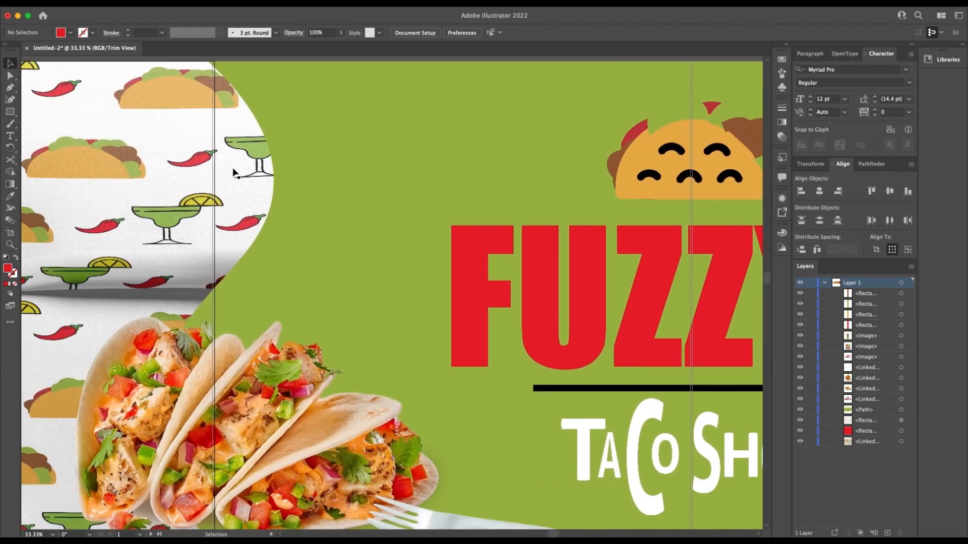
{"action": "scroll", "coordinate": [234, 173], "scroll_direction": "left", "scroll_amount": 3}
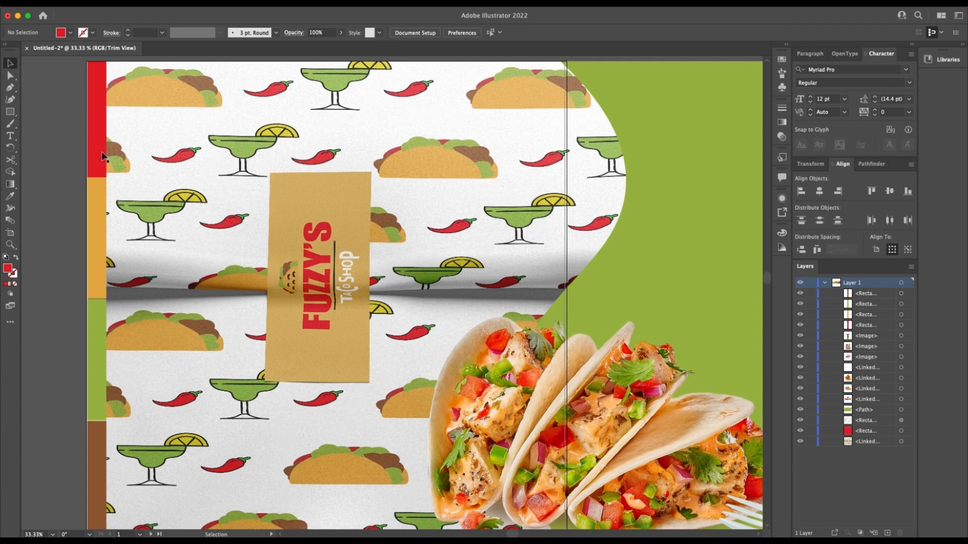
{"action": "left_click", "coordinate": [96, 175]}
{"action": "left_click", "coordinate": [100, 345]}
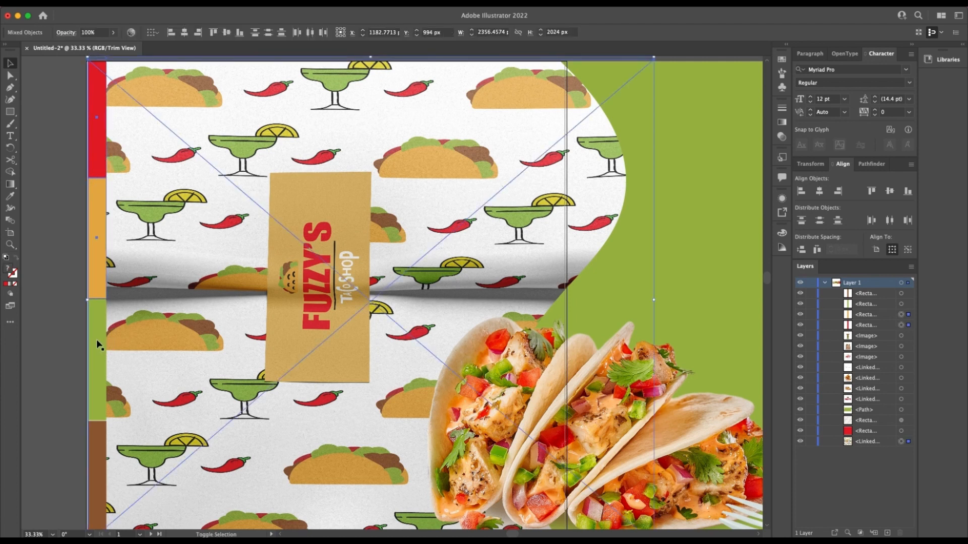
{"action": "left_click", "coordinate": [59, 330]}
- Select all four swatches in the colour strip and widen them outward past the first artboard's left edge to about 95 px, then deselect
{"action": "left_click", "coordinate": [96, 316]}
{"action": "left_click", "coordinate": [99, 272], "text": "shift"}
{"action": "left_click", "coordinate": [99, 153], "text": "shift"}
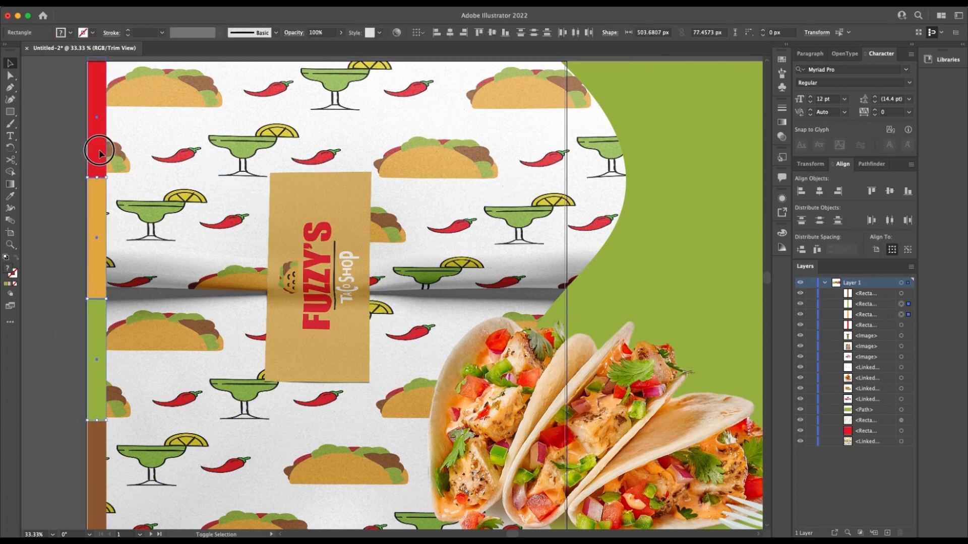
{"action": "left_click", "coordinate": [94, 446], "text": "shift"}
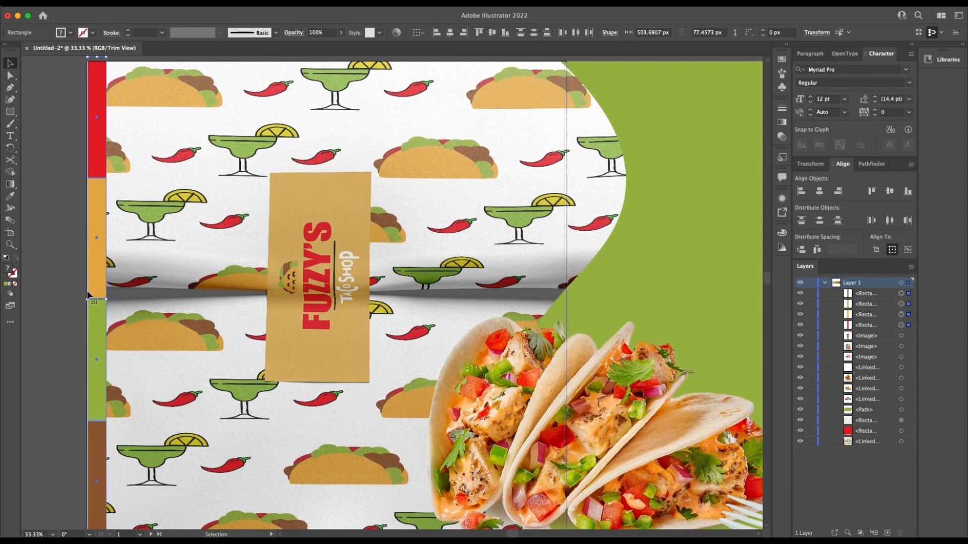
{"action": "left_click", "coordinate": [86, 299]}
{"action": "left_click_drag", "start_coordinate": [86, 299], "coordinate": [84, 299]}
{"action": "scroll", "coordinate": [59, 288], "scroll_direction": "down", "scroll_amount": 2}
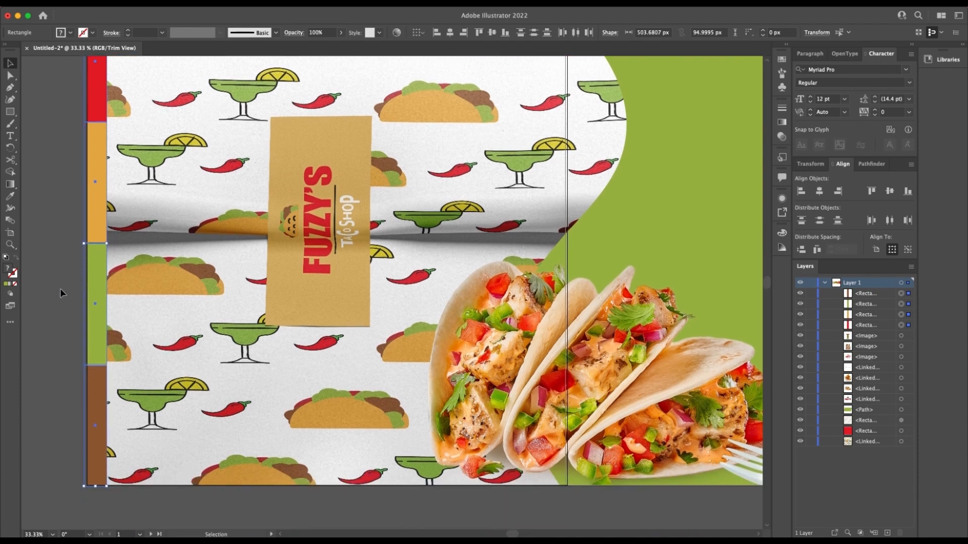
{"action": "scroll", "coordinate": [59, 288], "scroll_direction": "up", "scroll_amount": 2}
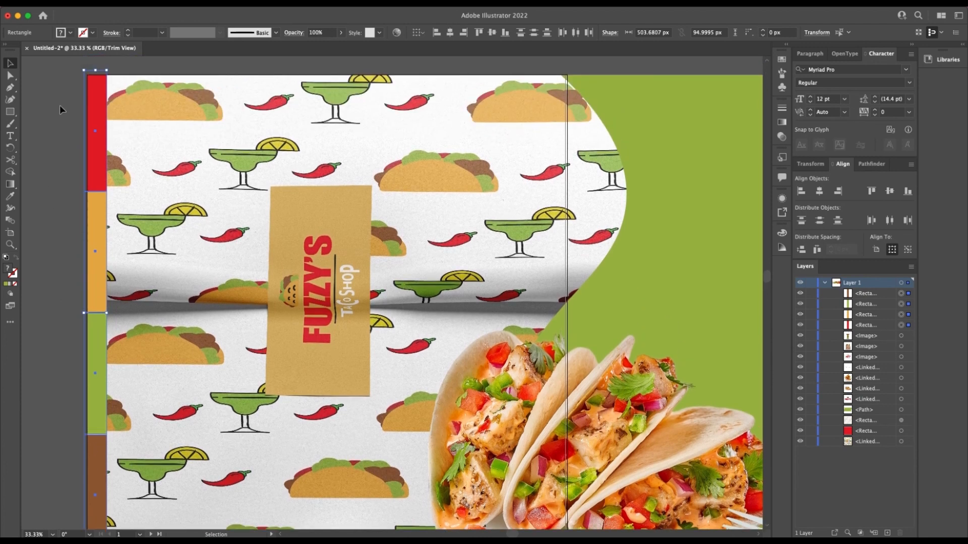
{"action": "scroll", "coordinate": [56, 121], "scroll_direction": "right", "scroll_amount": 2}
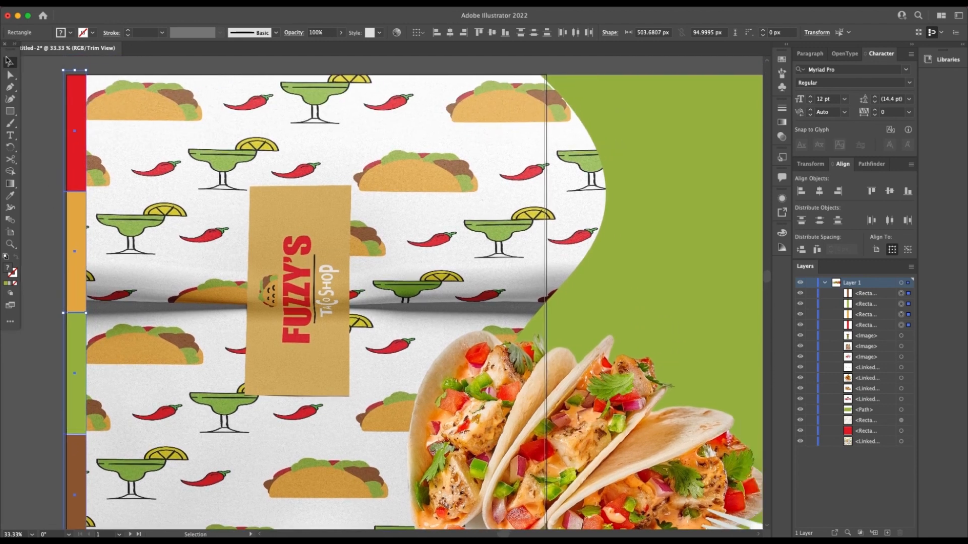
{"action": "scroll", "coordinate": [54, 128], "scroll_direction": "down", "scroll_amount": 1}
{"action": "left_click", "coordinate": [53, 129]}
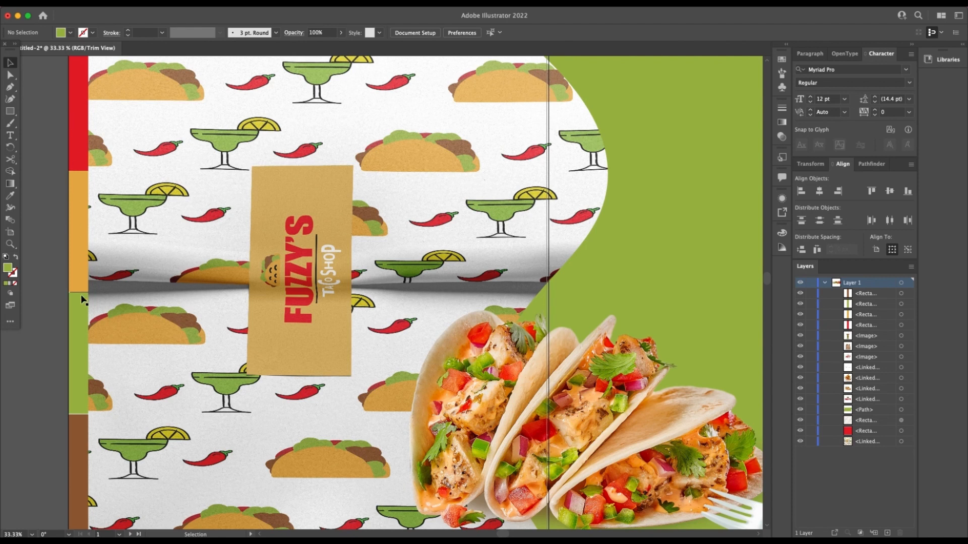
- Extend the lower edges of the green and orange swatches slightly to close the hairline gaps, making the orange one about 508 px long
{"action": "left_click", "coordinate": [84, 399]}
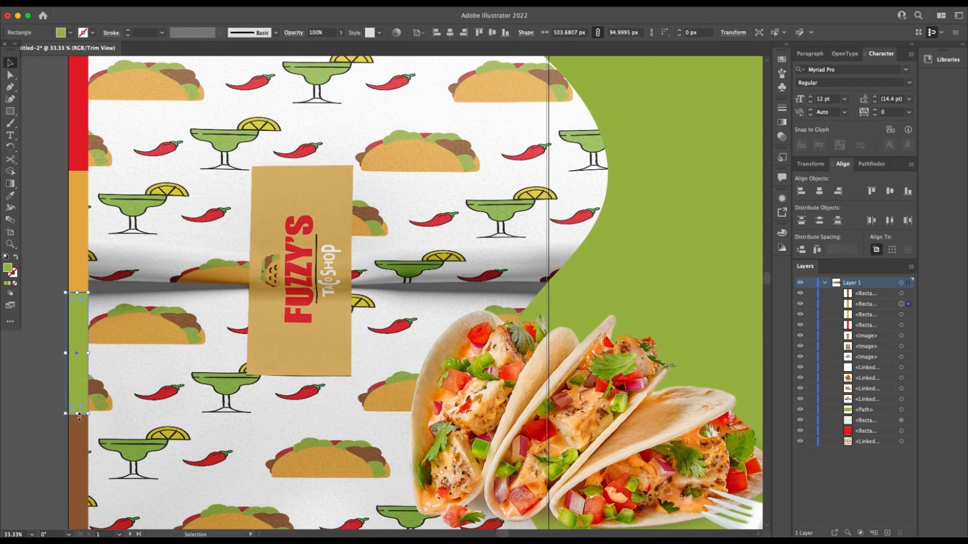
{"action": "left_click_drag", "start_coordinate": [79, 415], "coordinate": [79, 418]}
{"action": "left_click", "coordinate": [23, 407]}
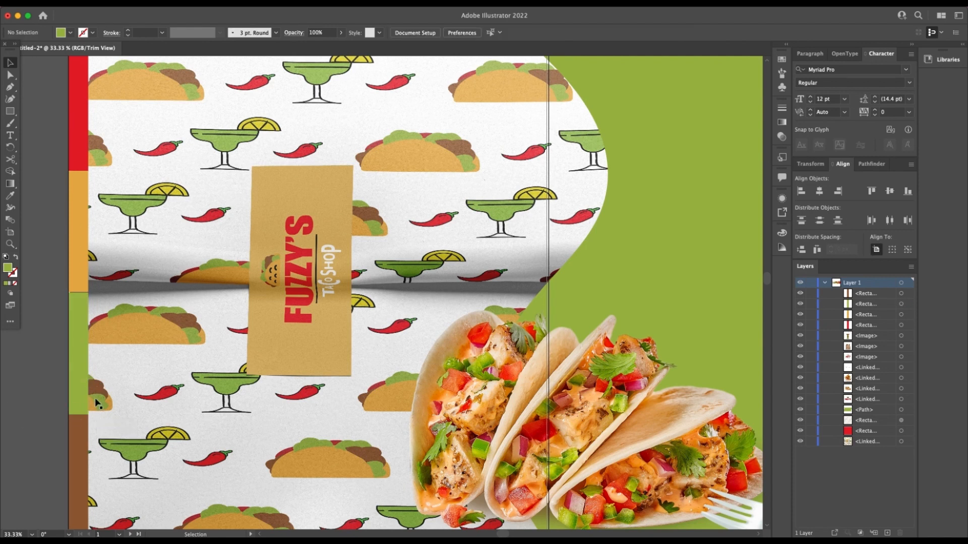
{"action": "left_click", "coordinate": [78, 262]}
{"action": "left_click_drag", "start_coordinate": [78, 291], "coordinate": [78, 294]}
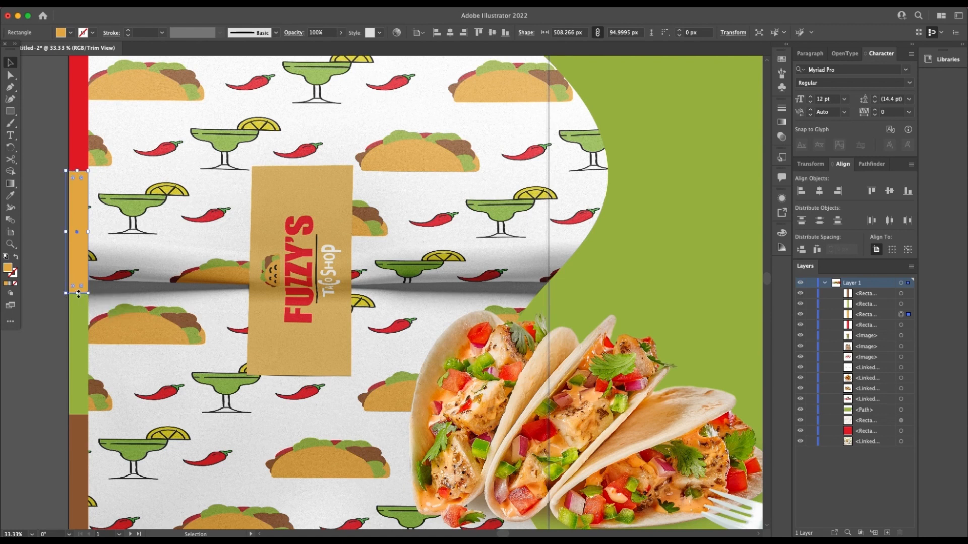
{"action": "left_click", "coordinate": [42, 298]}
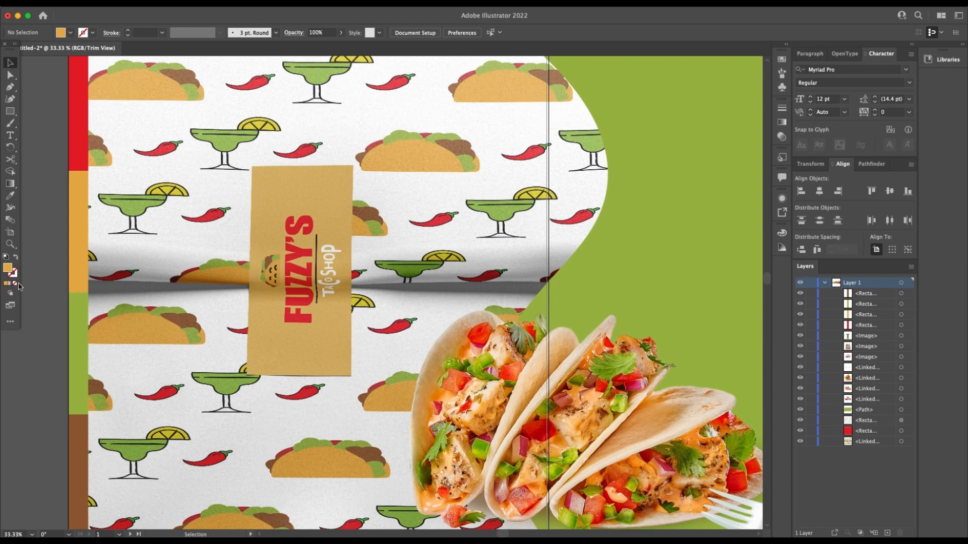
- Examine the colour strip, the patterned first artboard, and how the tacos and logo continue across the artboard edges
{"action": "scroll", "coordinate": [51, 278], "scroll_direction": "down", "scroll_amount": 1}
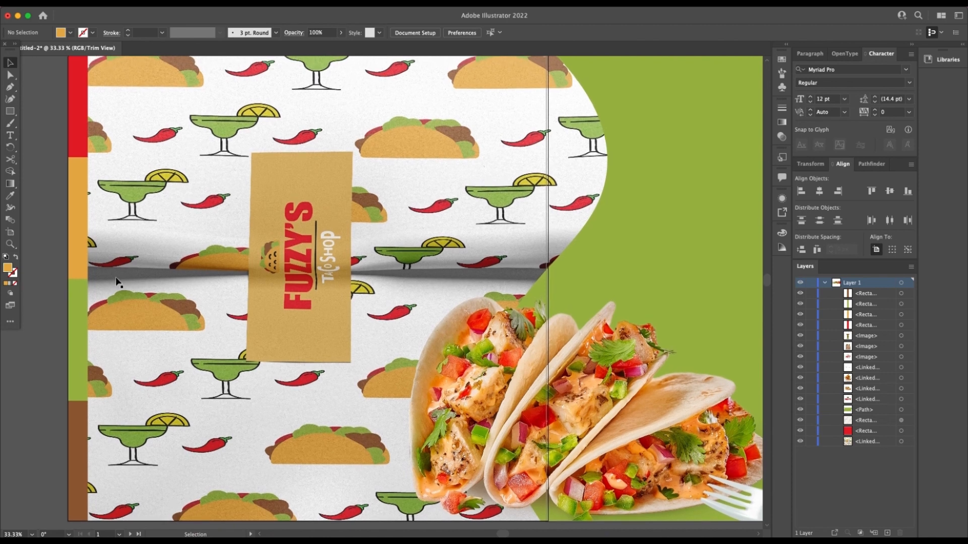
{"action": "scroll", "coordinate": [115, 279], "scroll_direction": "down", "scroll_amount": 1}
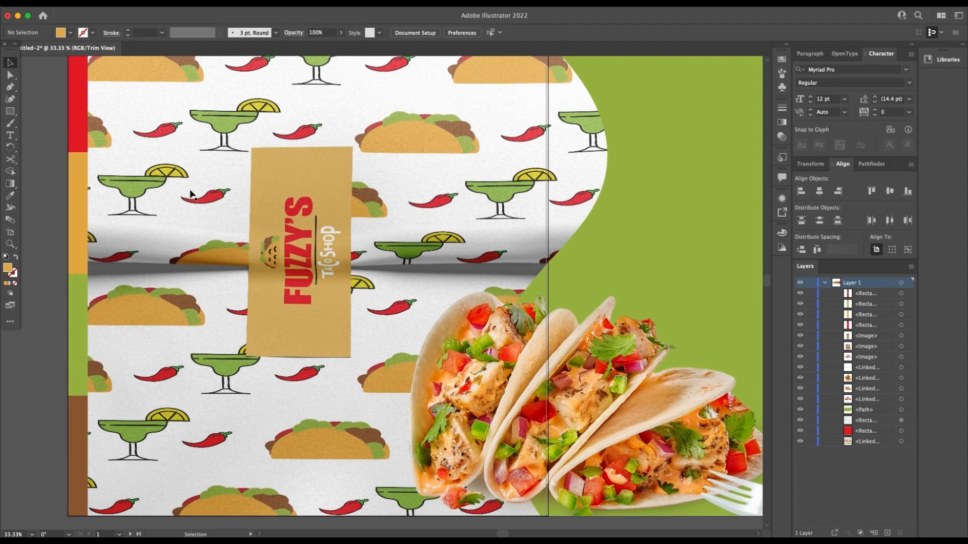
{"action": "scroll", "coordinate": [309, 252], "scroll_direction": "up", "scroll_amount": 1}
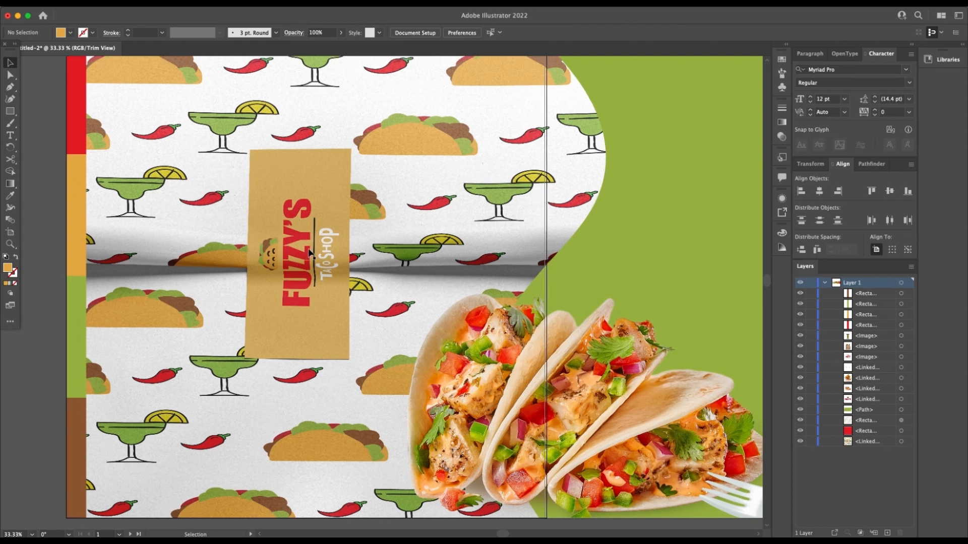
{"action": "scroll", "coordinate": [309, 252], "scroll_direction": "right", "scroll_amount": 5}
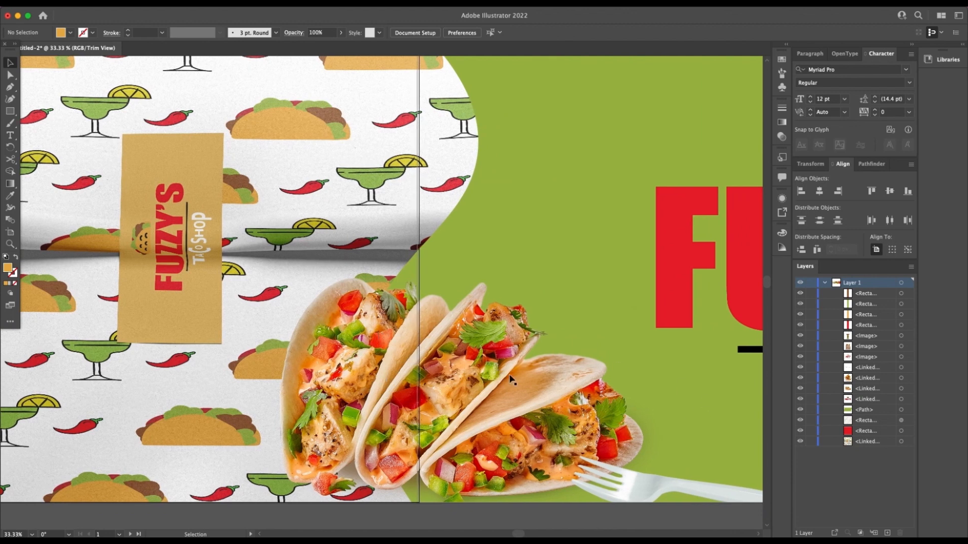
{"action": "scroll", "coordinate": [511, 379], "scroll_direction": "right", "scroll_amount": 3}
{"action": "scroll", "coordinate": [472, 401], "scroll_direction": "right", "scroll_amount": 2}
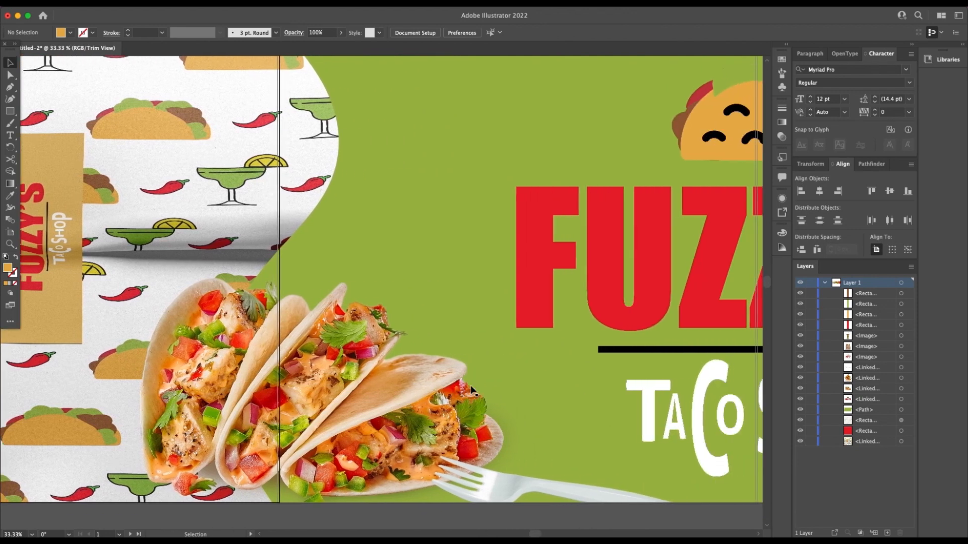
{"action": "scroll", "coordinate": [471, 390], "scroll_direction": "right", "scroll_amount": 2}
{"action": "scroll", "coordinate": [472, 378], "scroll_direction": "right", "scroll_amount": 3}
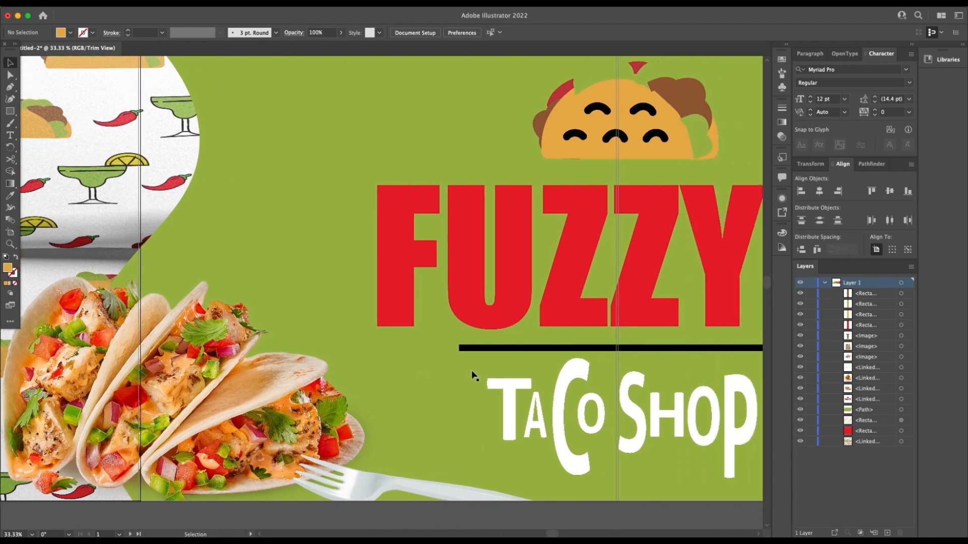
{"action": "scroll", "coordinate": [472, 376], "scroll_direction": "right", "scroll_amount": 2}
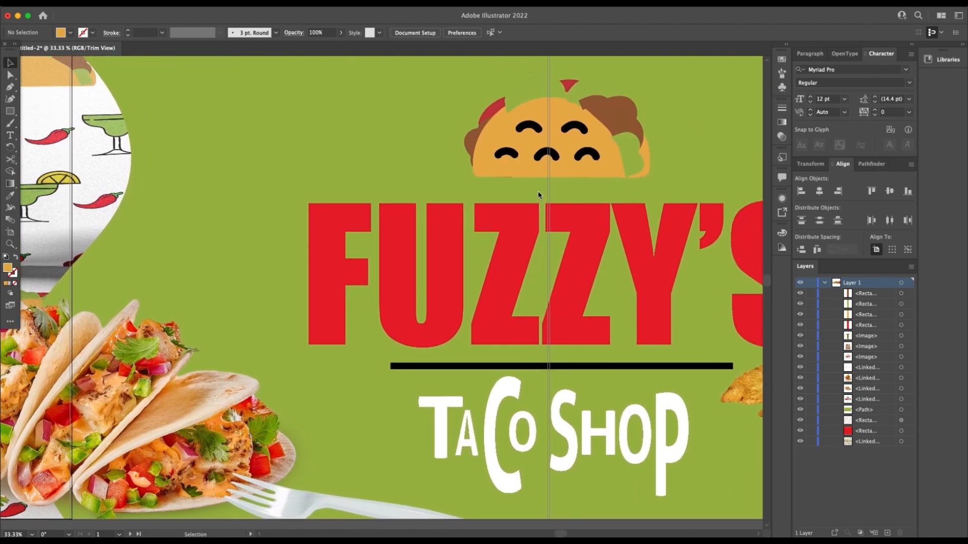
{"action": "scroll", "coordinate": [603, 164], "scroll_direction": "right", "scroll_amount": 1}
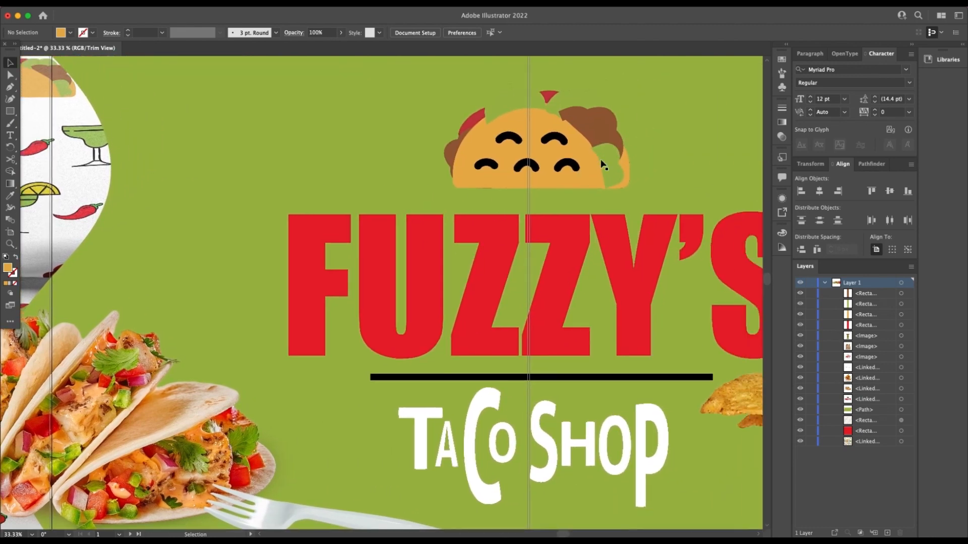
- Examine the chips crossing onto the last artboard and the sticker, cup and paper bag mockups on its red background
{"action": "scroll", "coordinate": [603, 164], "scroll_direction": "right", "scroll_amount": 8}
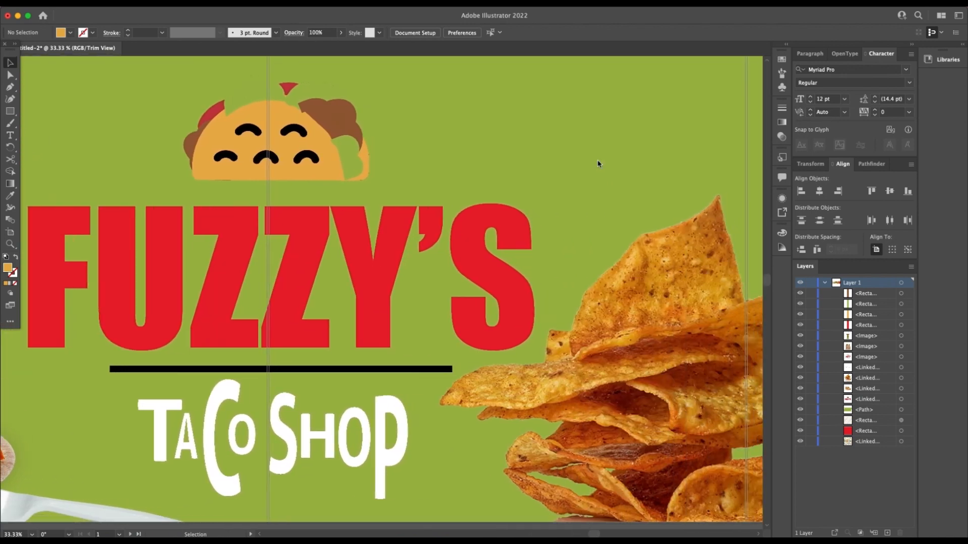
{"action": "scroll", "coordinate": [598, 164], "scroll_direction": "right", "scroll_amount": 6}
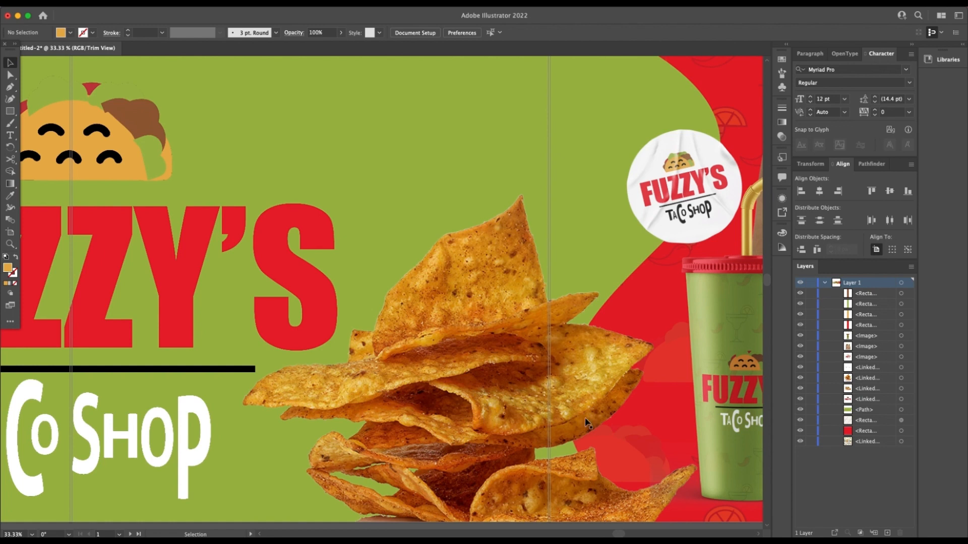
{"action": "scroll", "coordinate": [492, 401], "scroll_direction": "right", "scroll_amount": 3}
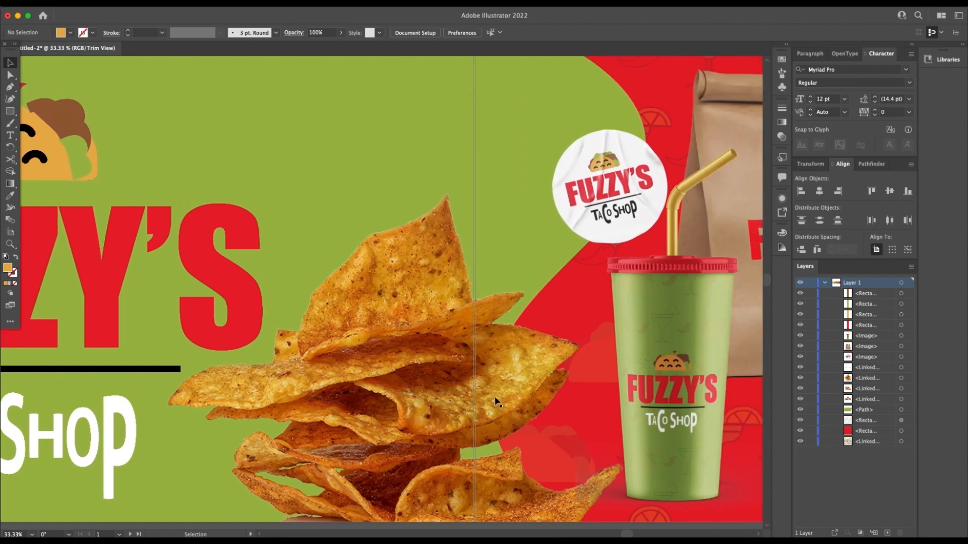
{"action": "scroll", "coordinate": [544, 353], "scroll_direction": "right", "scroll_amount": 2}
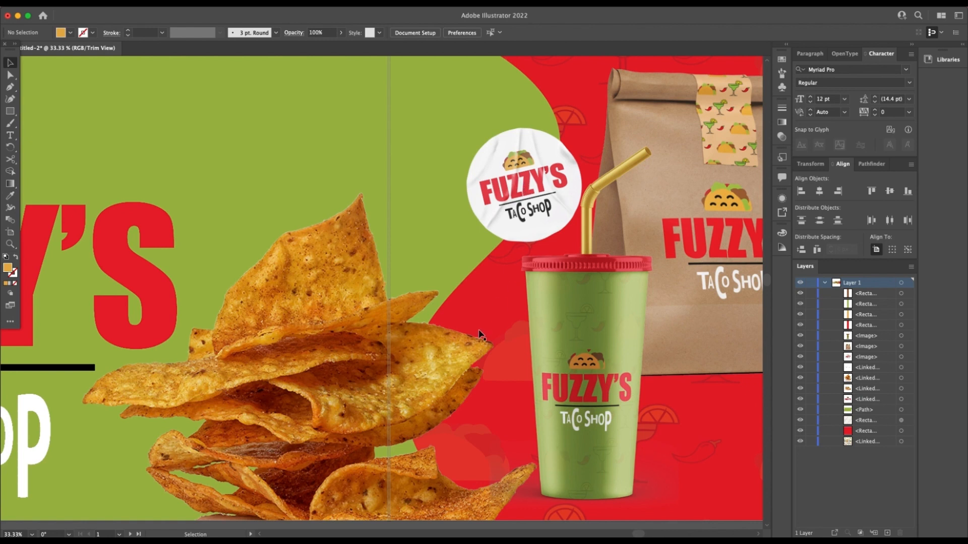
{"action": "scroll", "coordinate": [480, 334], "scroll_direction": "right", "scroll_amount": 2}
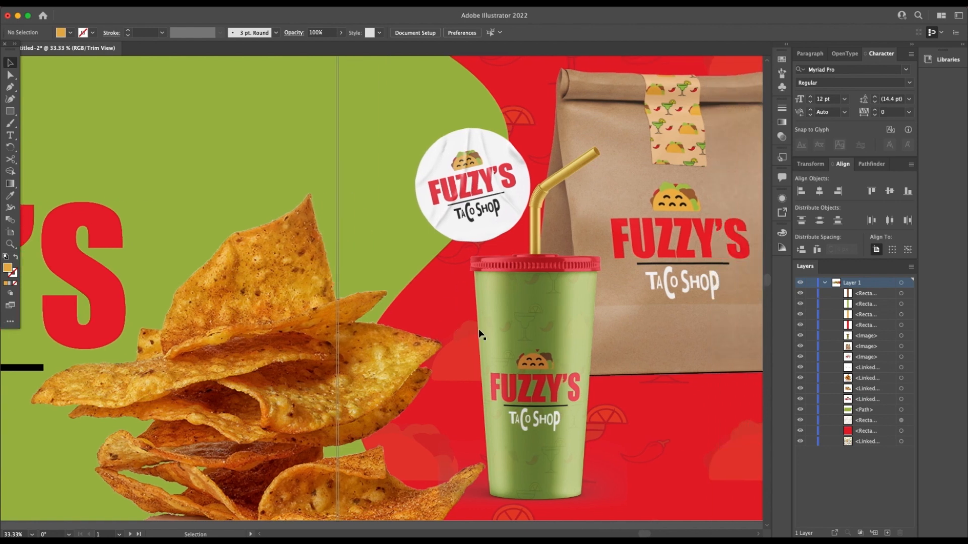
{"action": "scroll", "coordinate": [480, 334], "scroll_direction": "right", "scroll_amount": 2}
{"action": "scroll", "coordinate": [479, 440], "scroll_direction": "right", "scroll_amount": 2}
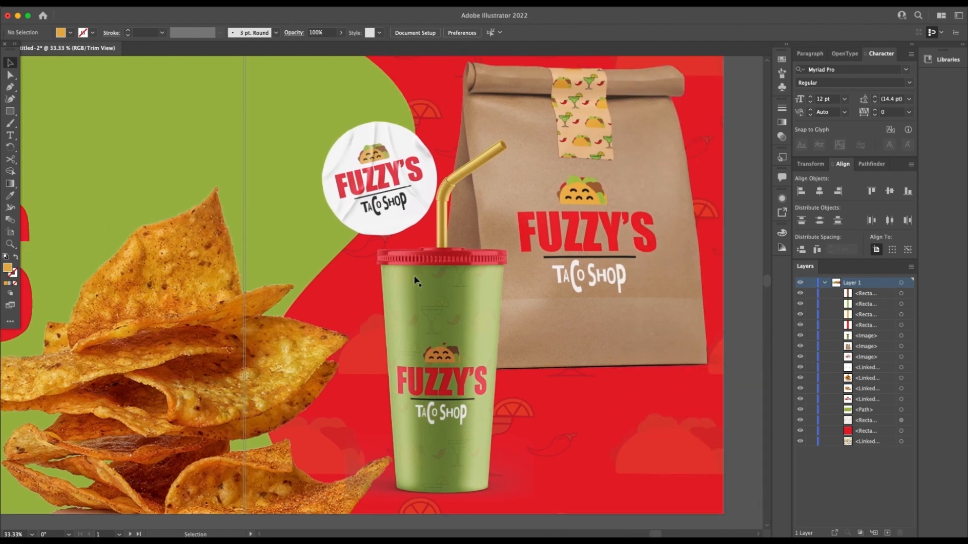
{"action": "scroll", "coordinate": [603, 317], "scroll_direction": "right", "scroll_amount": 2}
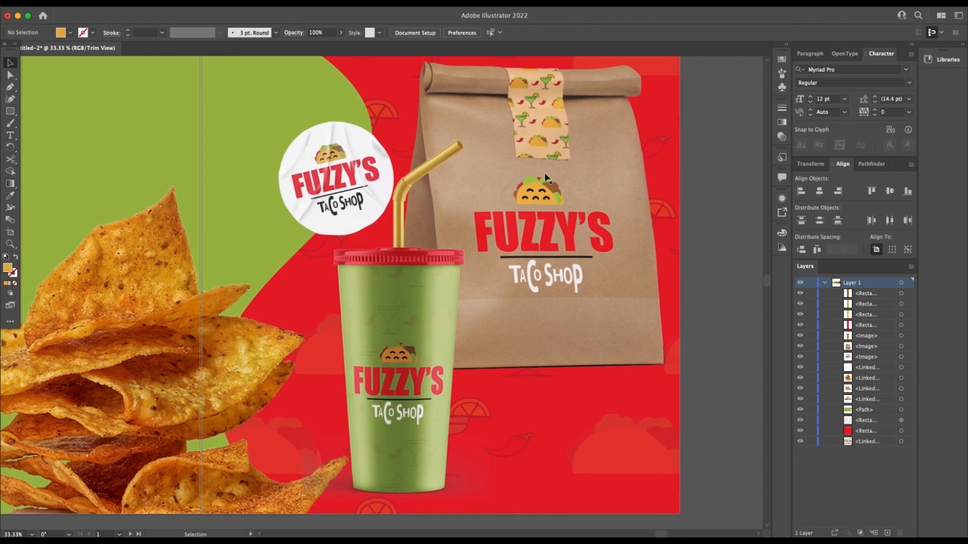
{"action": "scroll", "coordinate": [579, 295], "scroll_direction": "up", "scroll_amount": 2}
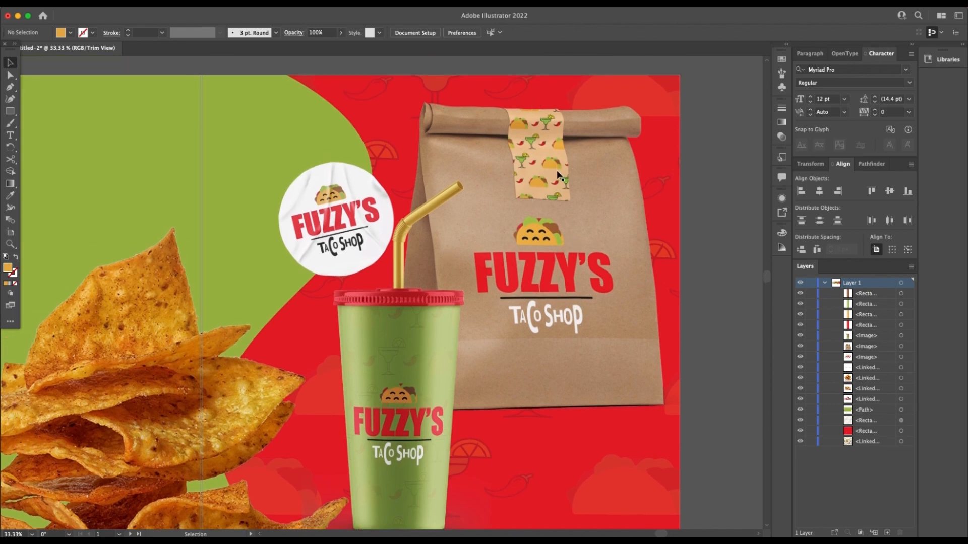
{"action": "scroll", "coordinate": [534, 283], "scroll_direction": "down", "scroll_amount": 2}
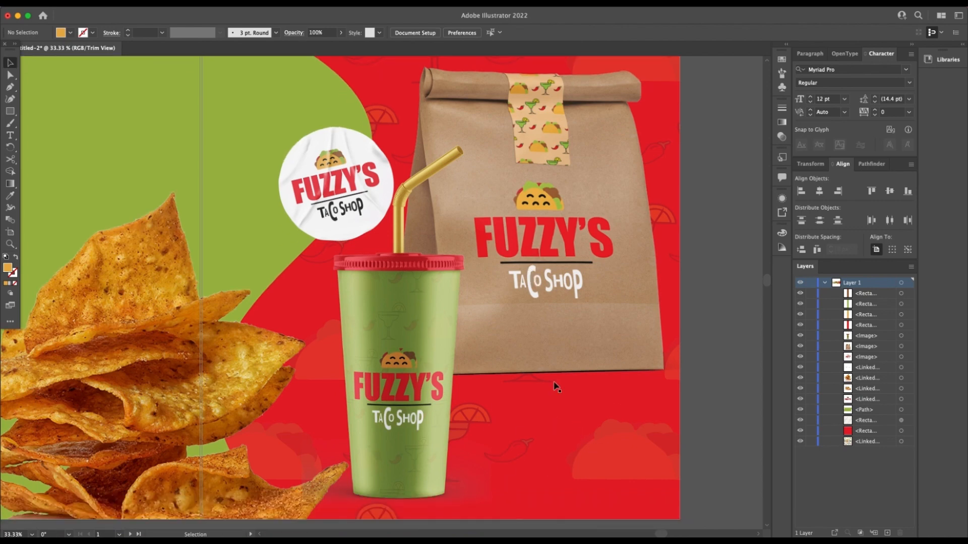
- Review the whole continuous composition across the four artboards at an overview zoom of 12.5%
{"action": "key", "text": "super+minus"}
{"action": "key", "text": "super+minus"}
{"action": "scroll", "coordinate": [510, 343], "scroll_direction": "left", "scroll_amount": 5}
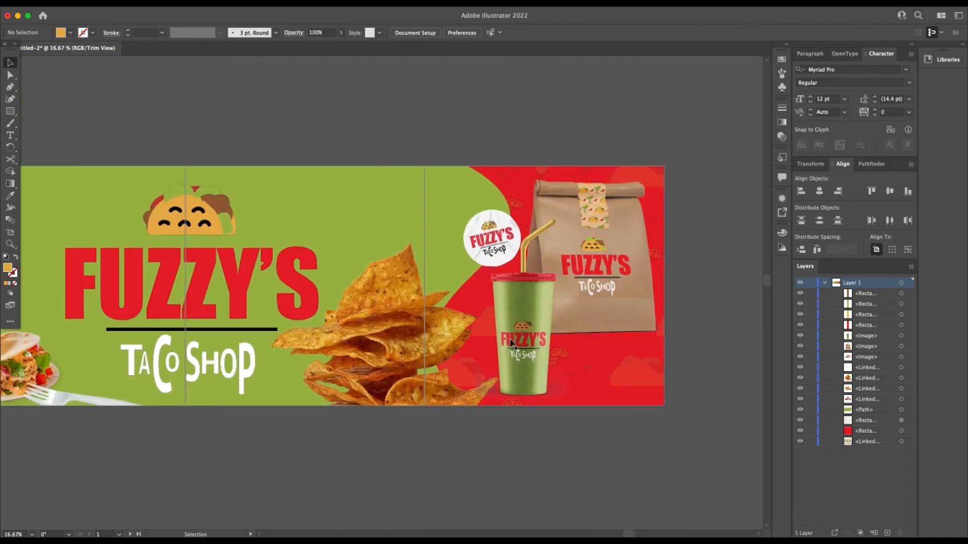
{"action": "scroll", "coordinate": [510, 342], "scroll_direction": "left", "scroll_amount": 8}
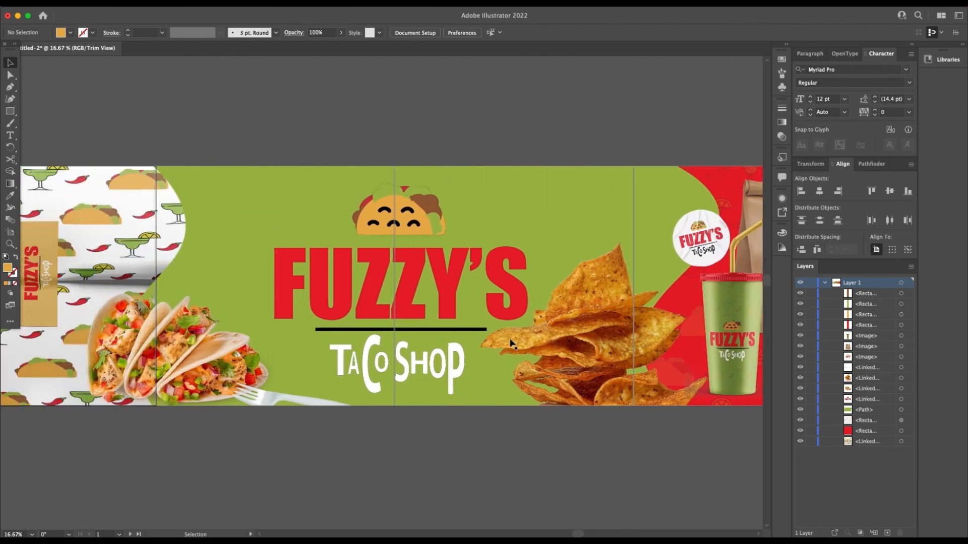
{"action": "scroll", "coordinate": [510, 343], "scroll_direction": "left", "scroll_amount": 5}
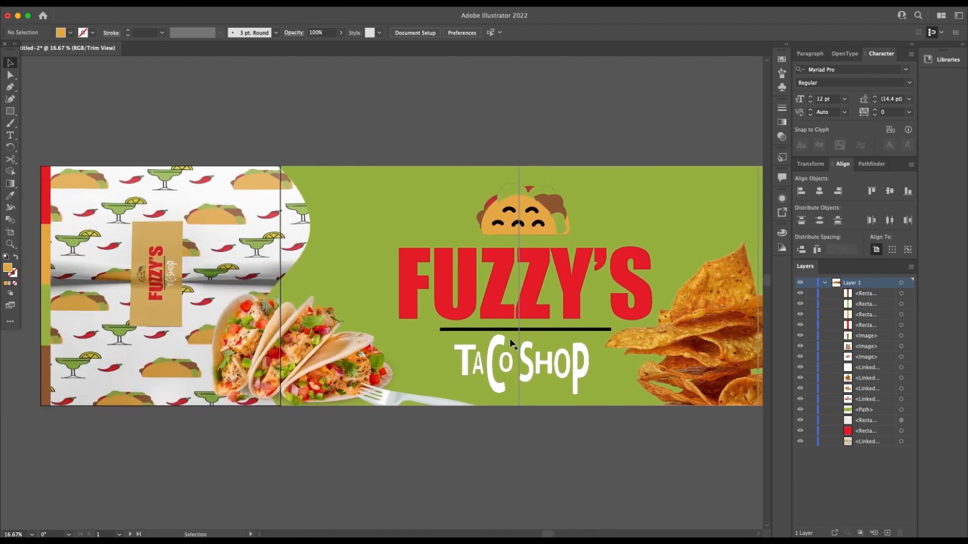
{"action": "scroll", "coordinate": [510, 340], "scroll_direction": "right", "scroll_amount": 1}
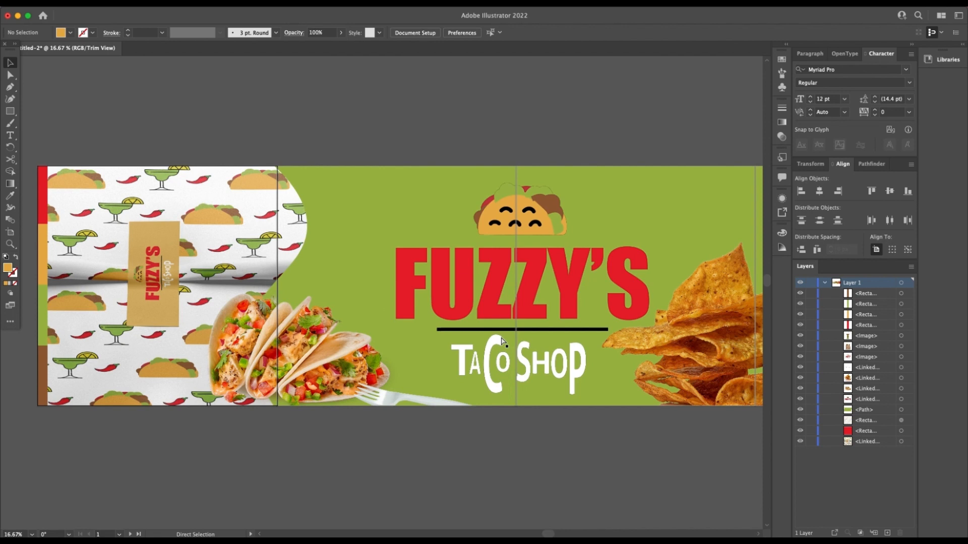
{"action": "key", "text": "super+minus"}
{"action": "scroll", "coordinate": [554, 328], "scroll_direction": "right", "scroll_amount": 3}
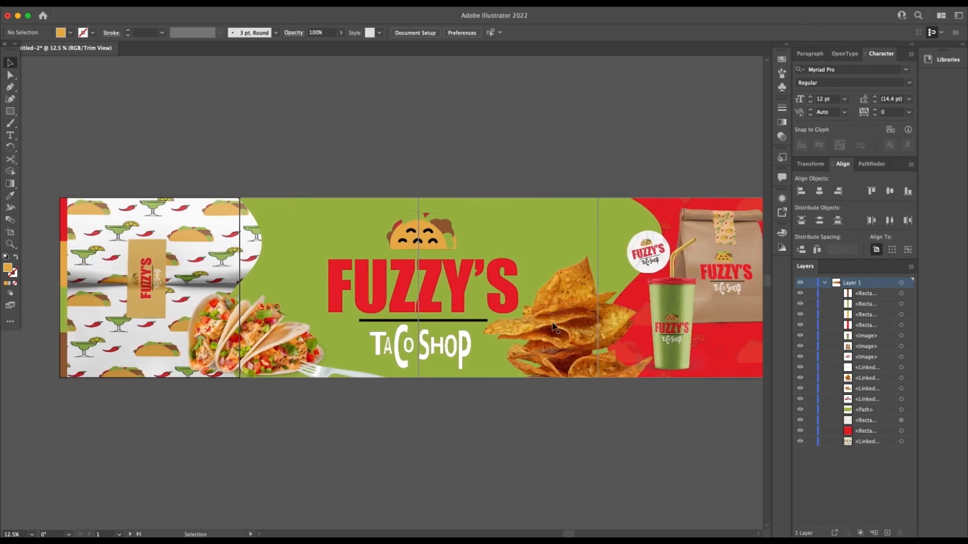
- Open Export for Screens with all four artboards included
{"action": "scroll", "coordinate": [554, 328], "scroll_direction": "right", "scroll_amount": 1}
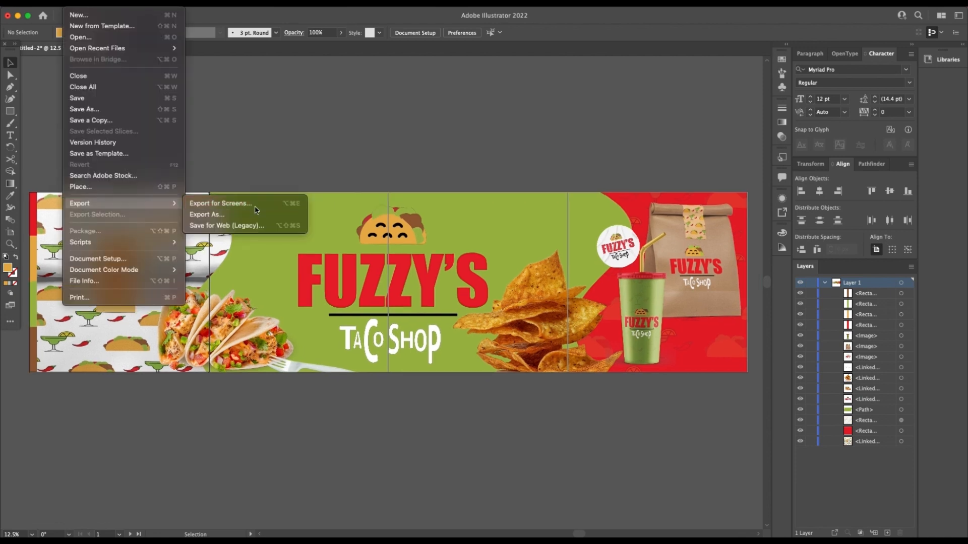
{"action": "left_click", "coordinate": [254, 206]}
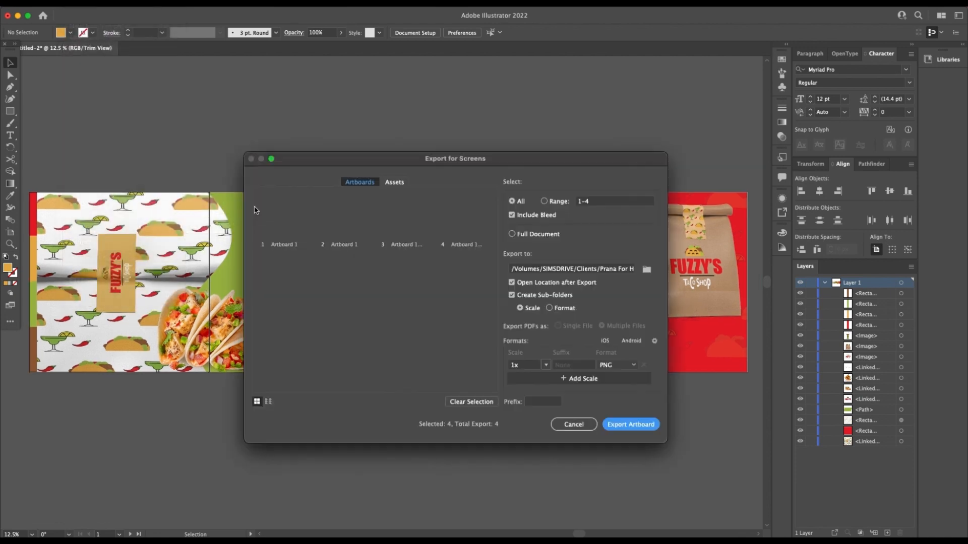
{"action": "left_click_drag", "start_coordinate": [394, 160], "coordinate": [304, 123]}
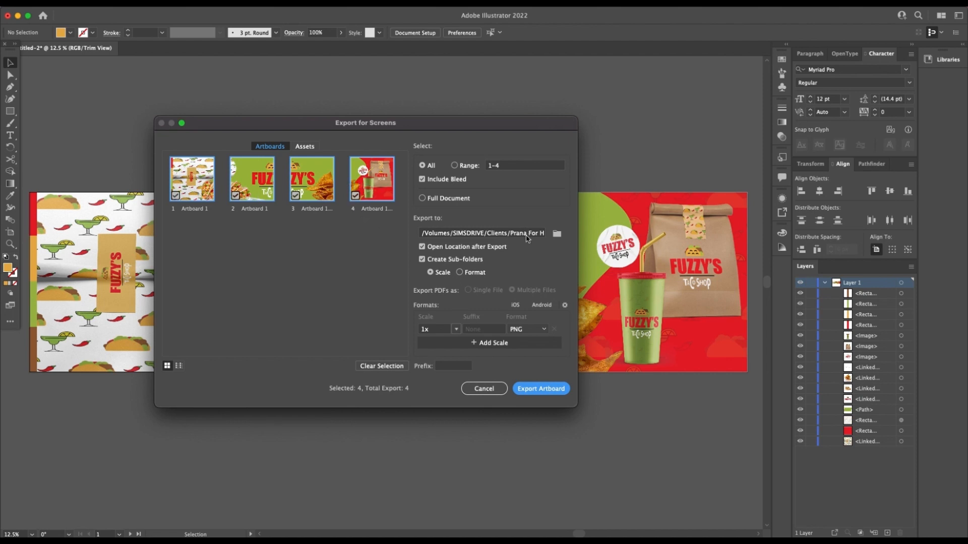
- Browse for the export destination and go to the Fuzzy's folder inside Passion Projects on SIMSDRIVE
{"action": "left_click", "coordinate": [509, 234]}
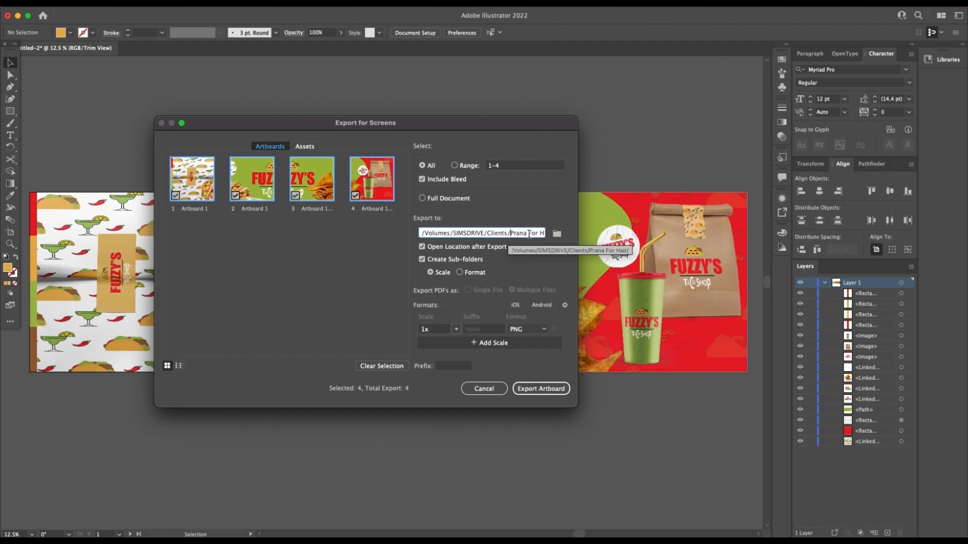
{"action": "left_click", "coordinate": [556, 235]}
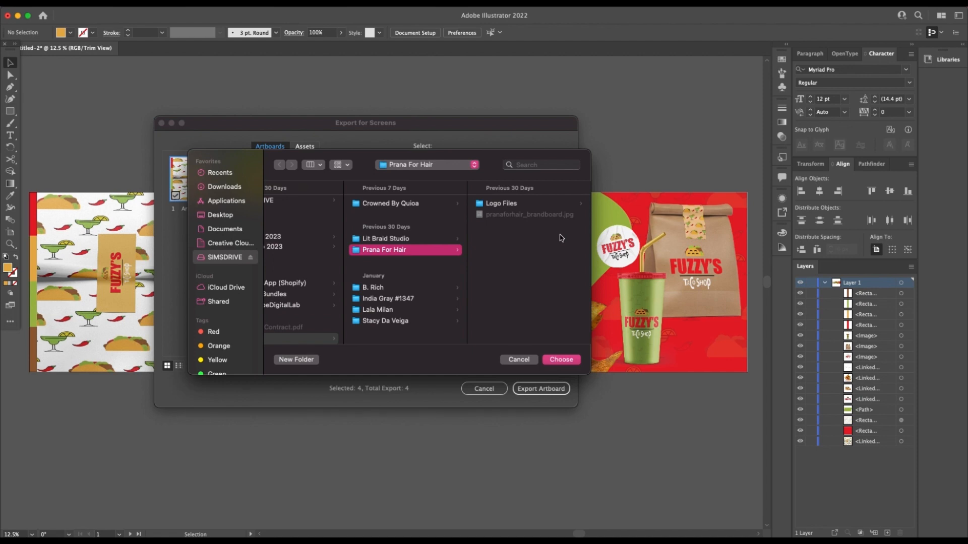
{"action": "scroll", "coordinate": [413, 252], "scroll_direction": "left", "scroll_amount": 2}
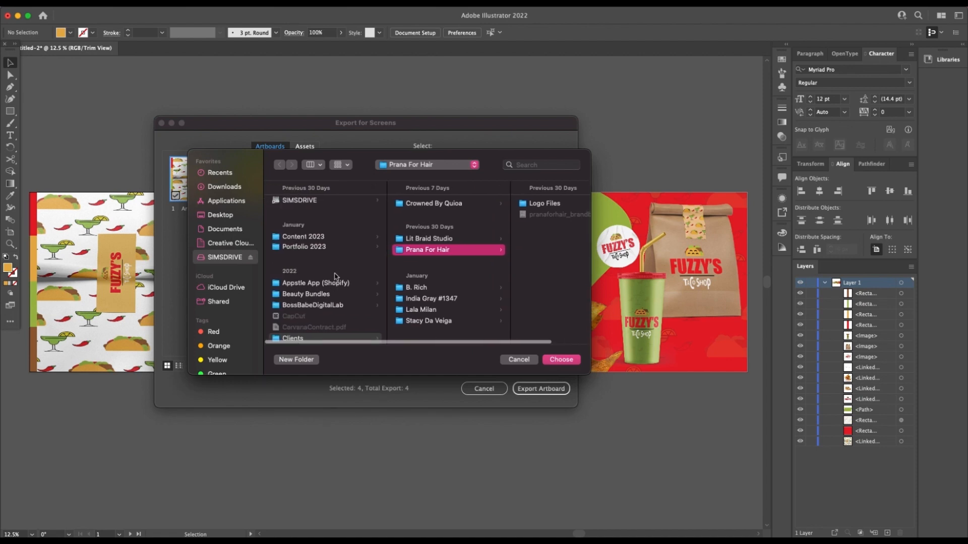
{"action": "scroll", "coordinate": [335, 283], "scroll_direction": "down", "scroll_amount": 8}
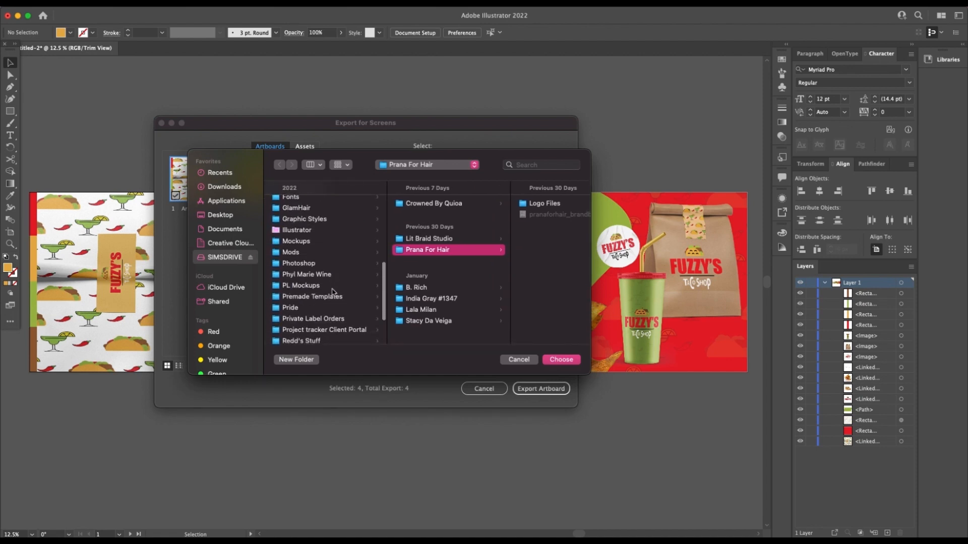
{"action": "scroll", "coordinate": [336, 240], "scroll_direction": "up", "scroll_amount": 10}
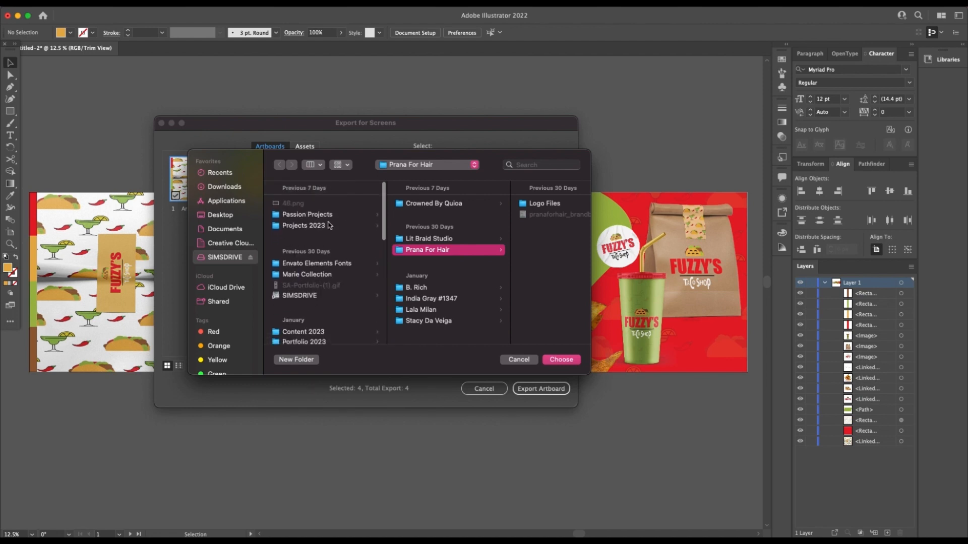
{"action": "left_click", "coordinate": [322, 215]}
{"action": "left_click", "coordinate": [487, 204]}
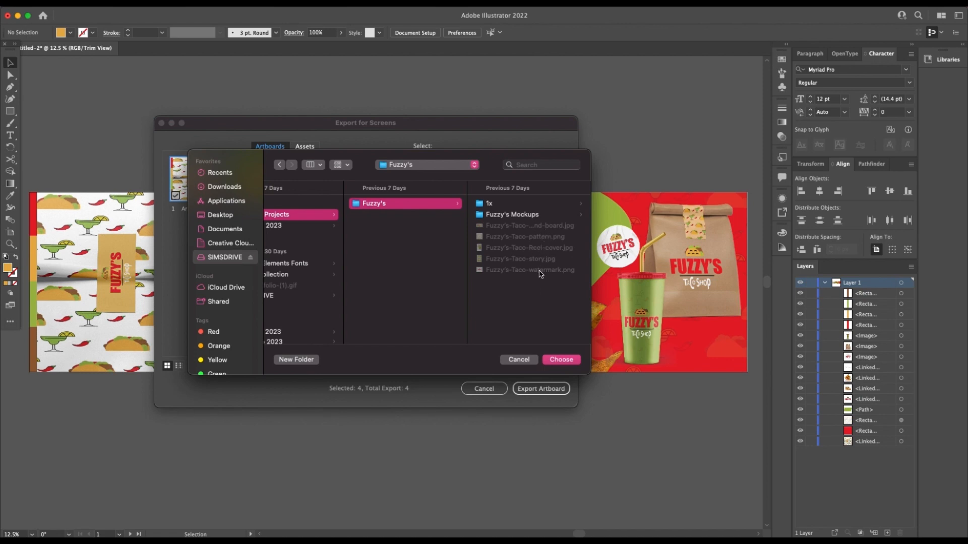
- Create a YT Post folder as the export destination and export all four artboards there as PNG at 1x
{"action": "left_click", "coordinate": [312, 359]}
{"action": "type", "text": "YT Post"}
{"action": "key", "text": "Return"}
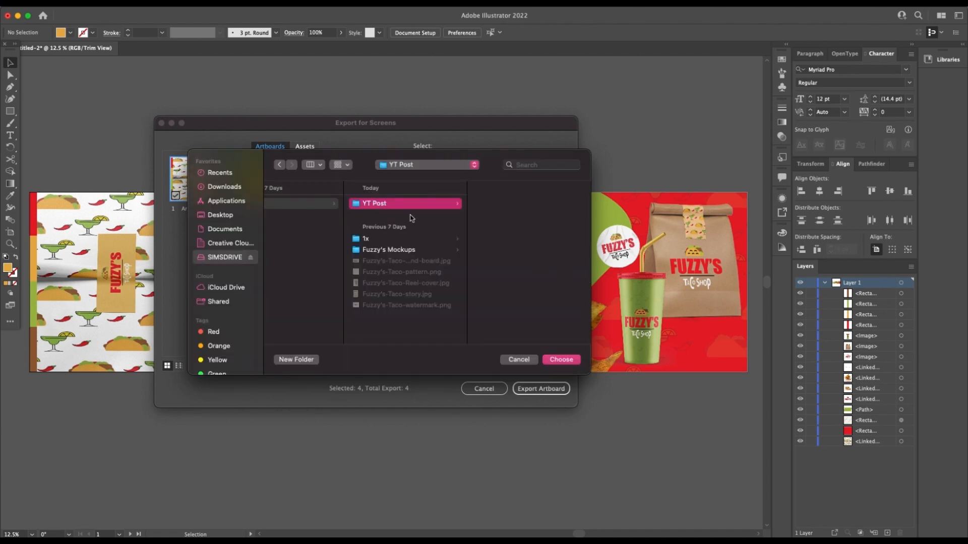
{"action": "left_click", "coordinate": [570, 362]}
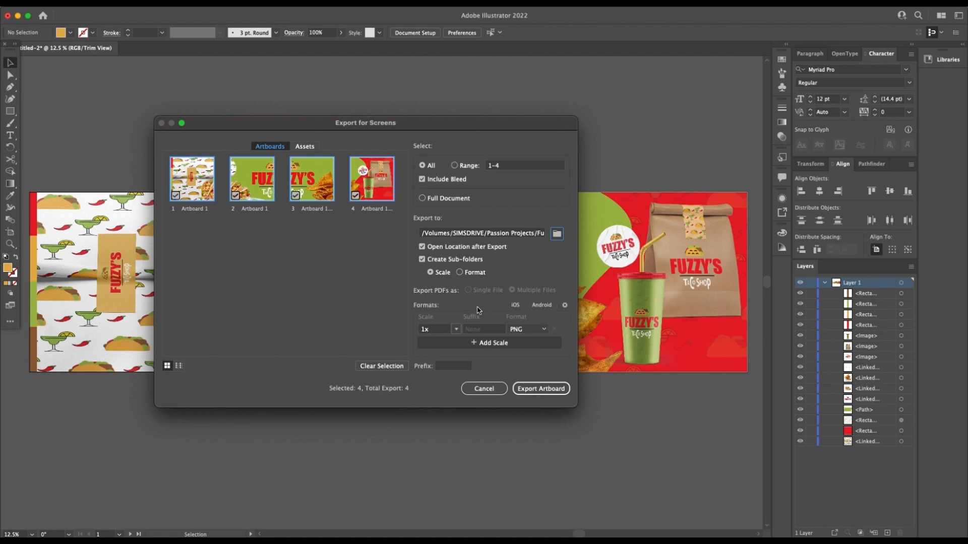
{"action": "left_click", "coordinate": [540, 389]}
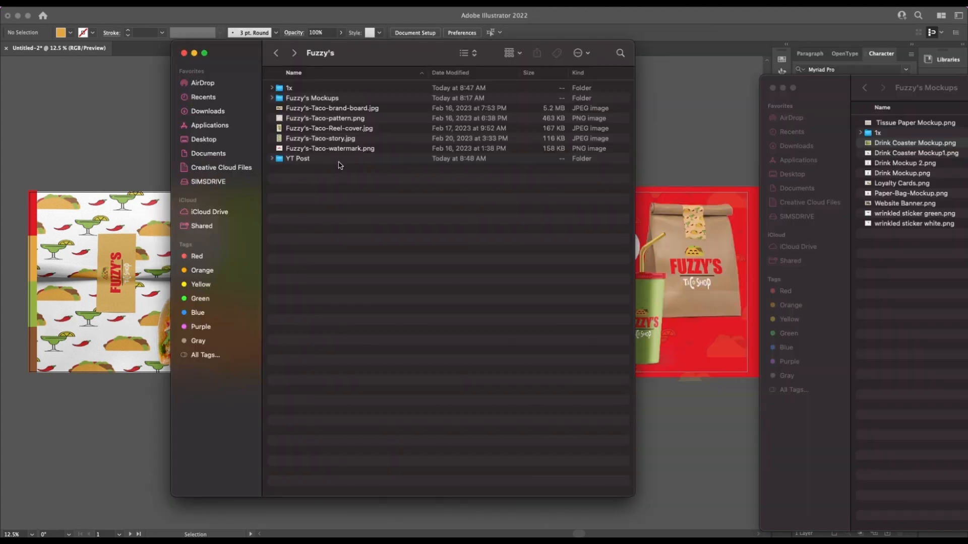
- Switch to Finder, open the YT Post folder and display its contents in columns
{"action": "left_click", "coordinate": [342, 162]}
{"action": "double_click", "coordinate": [342, 162]}
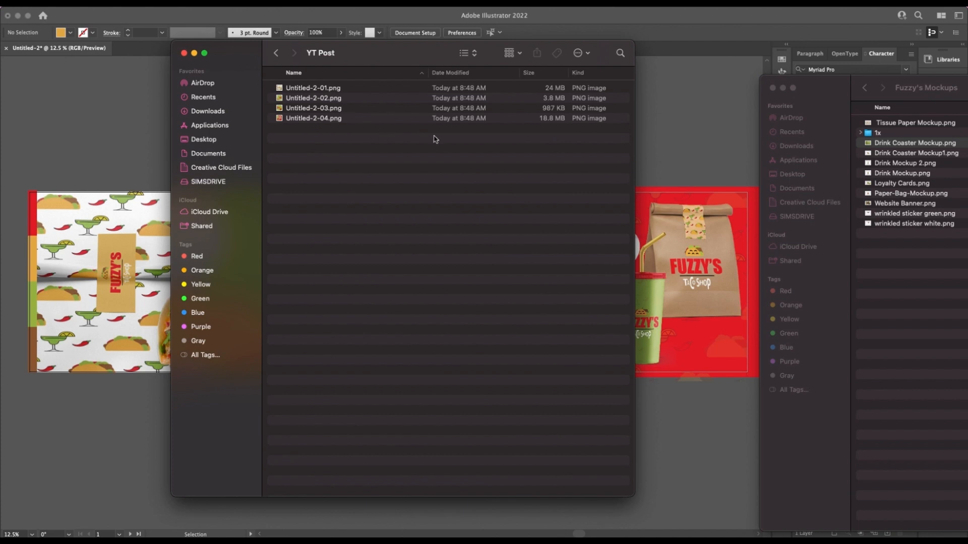
{"action": "left_click", "coordinate": [457, 54]}
{"action": "left_click", "coordinate": [474, 66]}
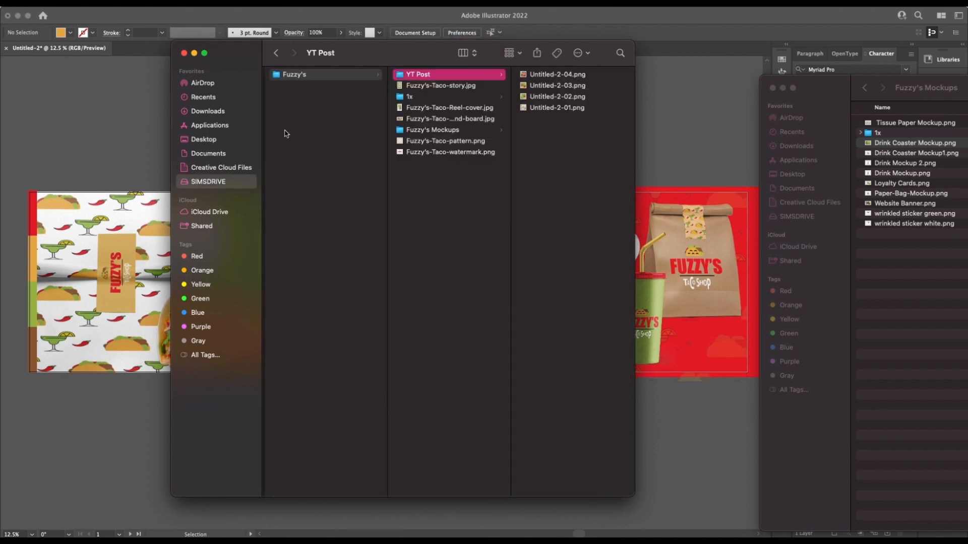
- Preview the exported artboard PNGs in the YT Post folder, including Untitled-2-03.png and Untitled-2-01.png
{"action": "left_click", "coordinate": [527, 74]}
{"action": "left_click_drag", "start_coordinate": [416, 59], "coordinate": [311, 61]}
{"action": "left_click", "coordinate": [335, 89]}
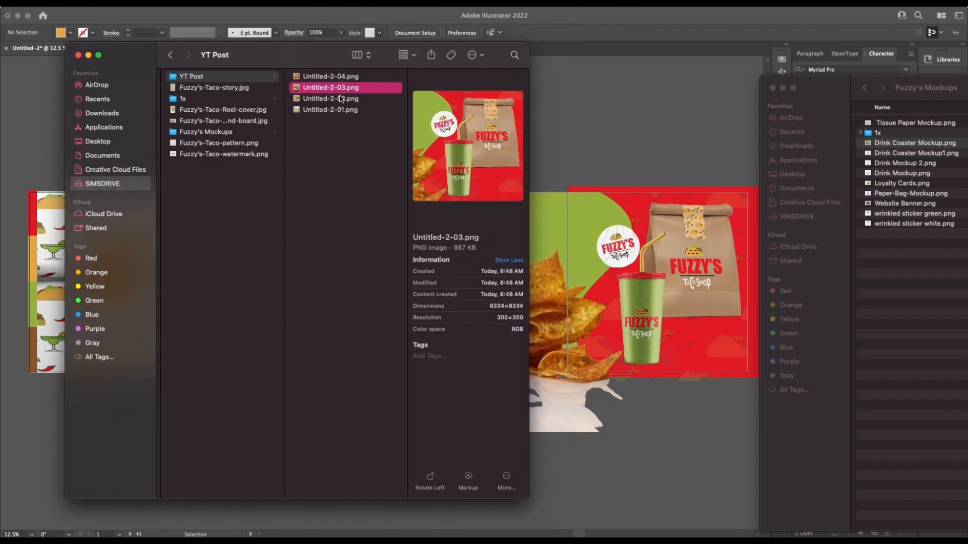
{"action": "left_click", "coordinate": [336, 113]}
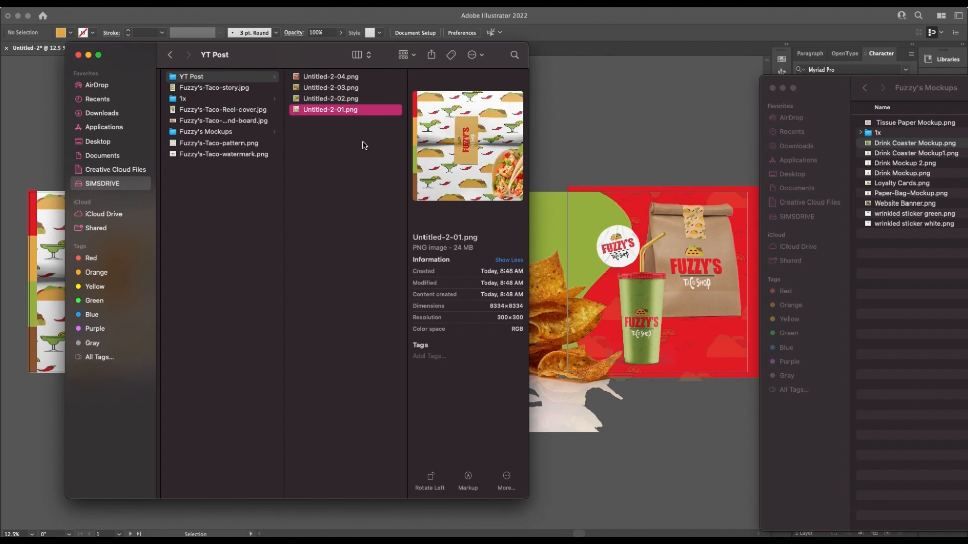
- Select all four exported PNGs in the YT Post folder and open the sharing options for them
{"action": "left_click_drag", "start_coordinate": [363, 151], "coordinate": [312, 64]}
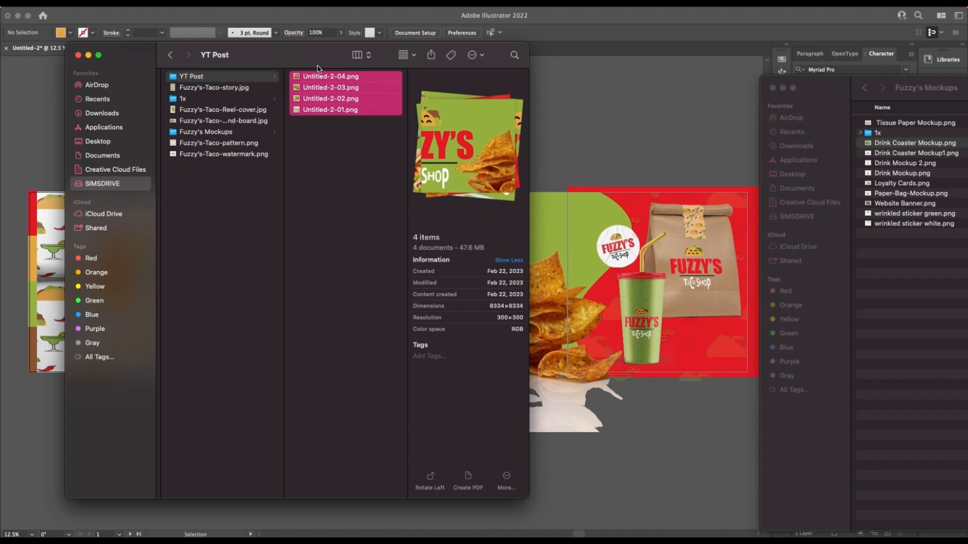
{"action": "left_click_drag", "start_coordinate": [446, 73], "coordinate": [447, 74]}
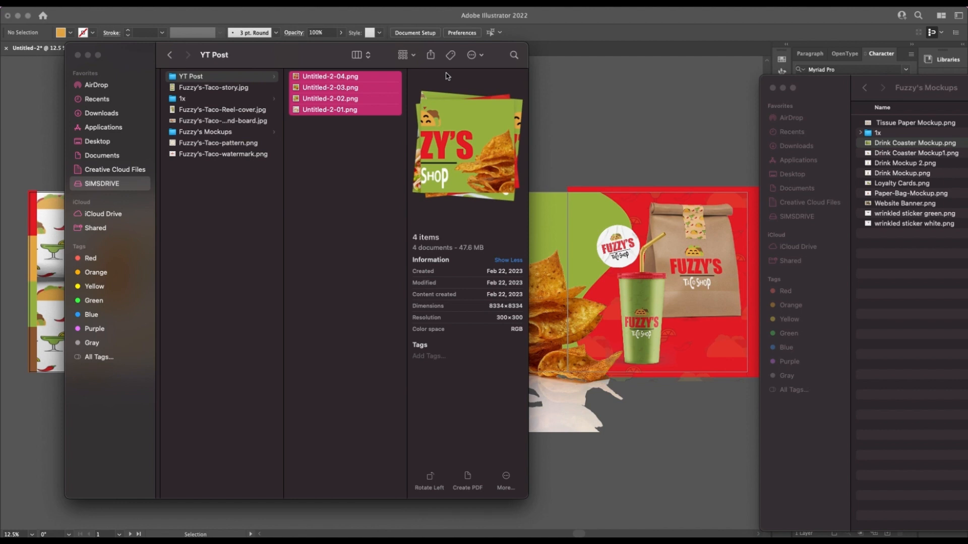
{"action": "left_click", "coordinate": [430, 55]}
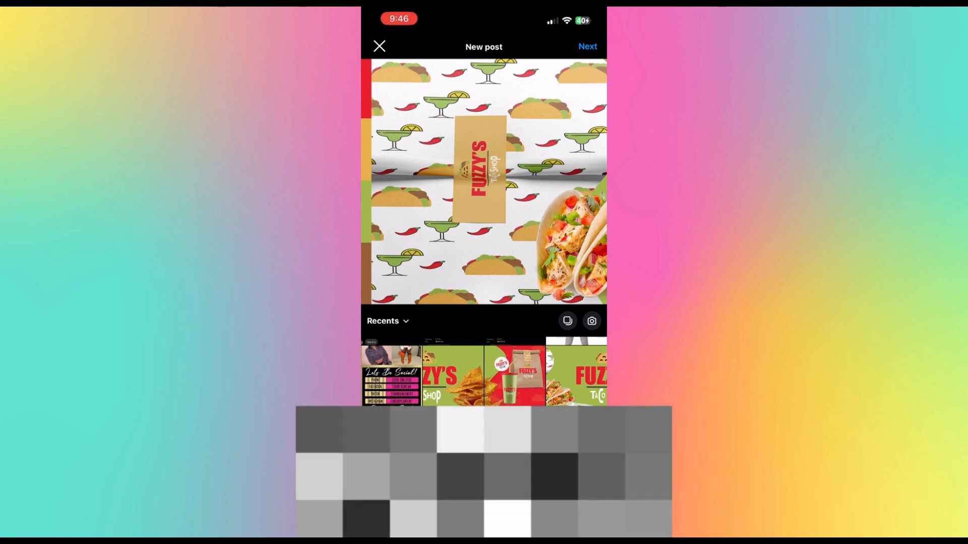
- In Instagram's new post, enable multiple selection and add the artboard with the tacos and fork as the second image
{"action": "left_click", "coordinate": [568, 321]}
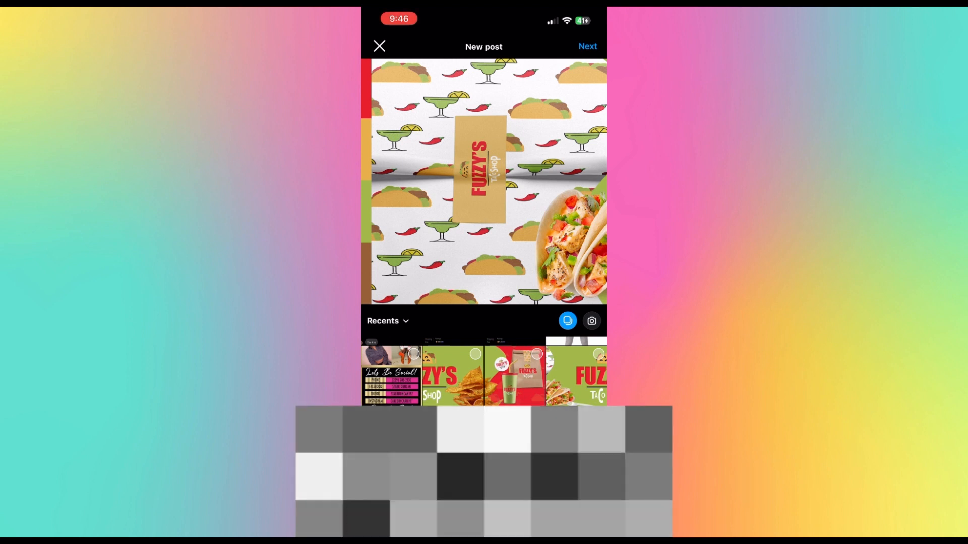
{"action": "left_click", "coordinate": [576, 376]}
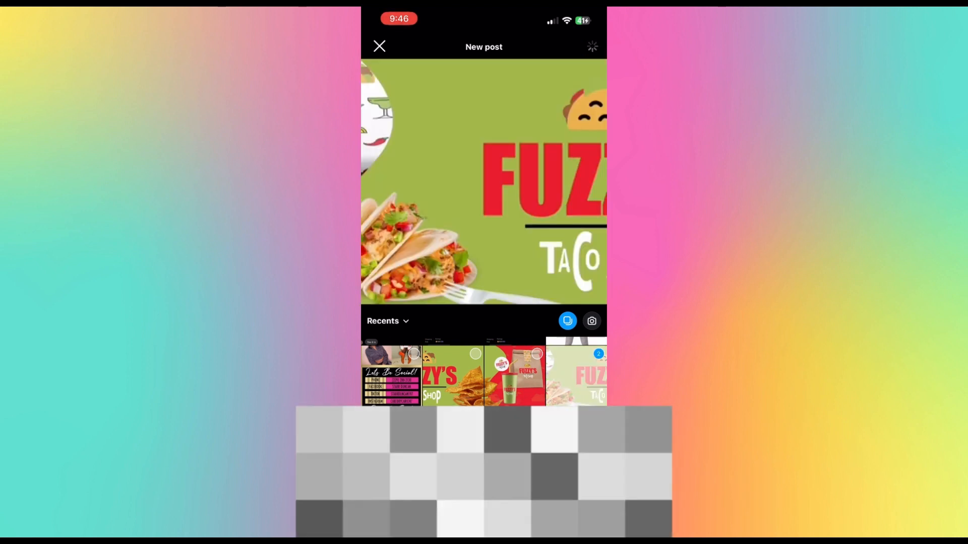
{"action": "left_click", "coordinate": [515, 376]}
{"action": "left_click", "coordinate": [452, 376]}
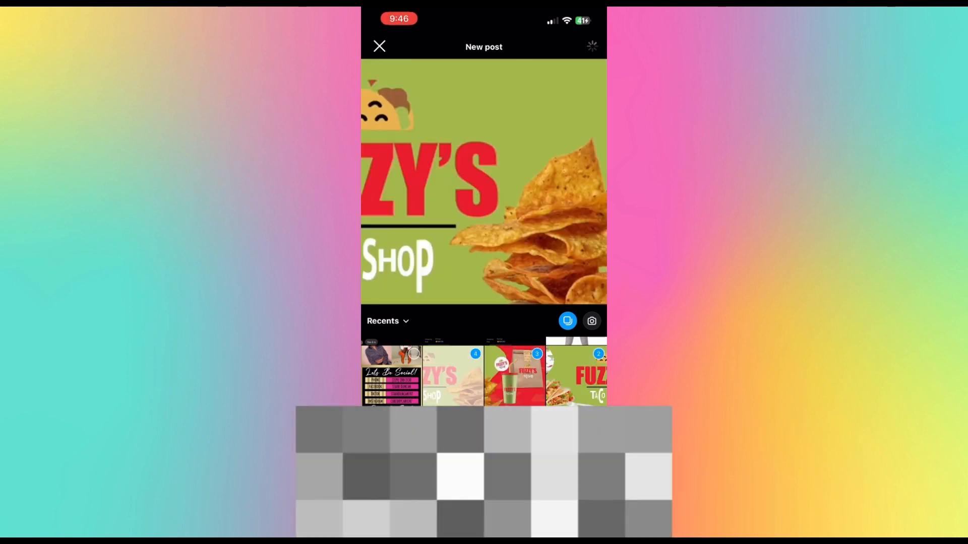
{"action": "left_click", "coordinate": [453, 375]}
{"action": "left_click", "coordinate": [514, 375]}
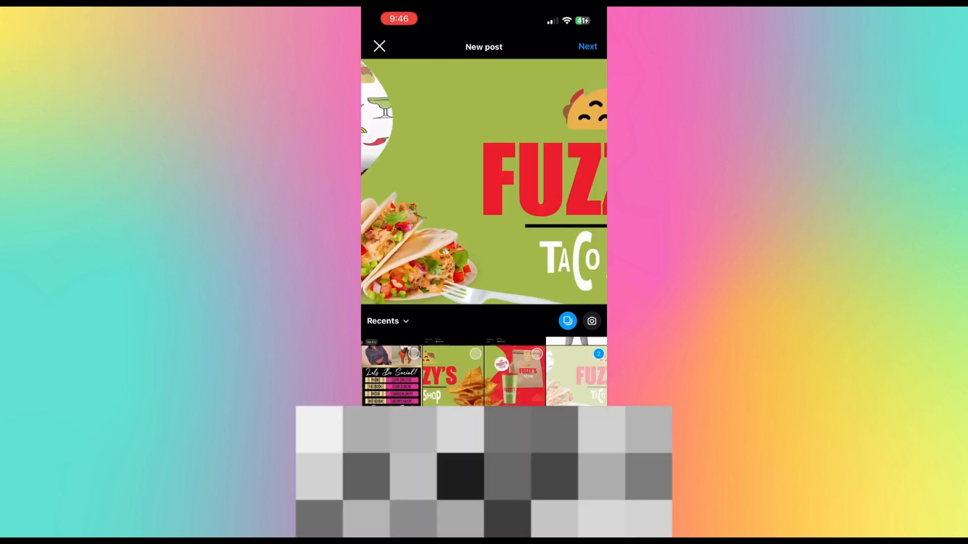
- Add the chips artboard as the third image and the cup and paper bag artboard as the fourth, and continue to editing
{"action": "left_click", "coordinate": [453, 376]}
{"action": "left_click", "coordinate": [514, 376]}
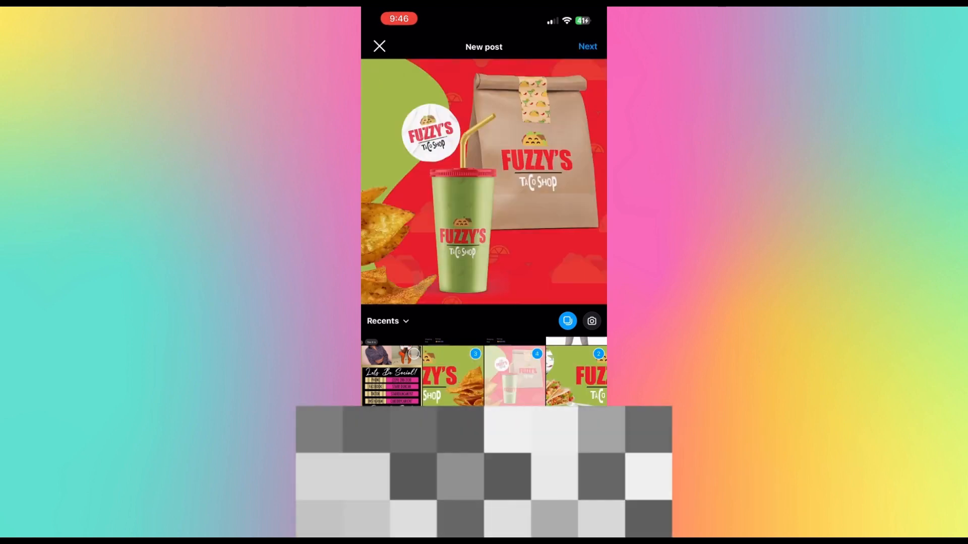
{"action": "left_click", "coordinate": [588, 46]}
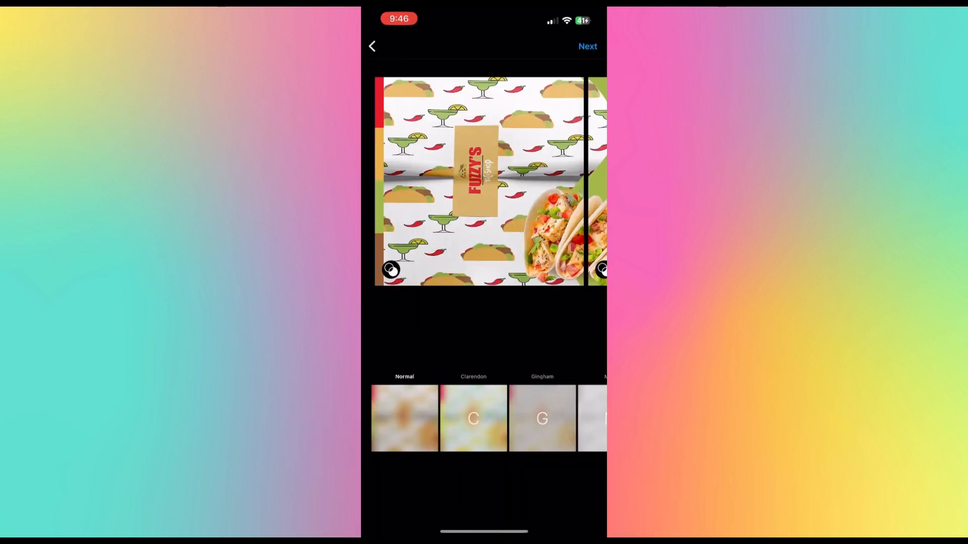
- Apply the Clarendon filter to the four-image carousel and review how the slides continue into each other
{"action": "scroll", "coordinate": [484, 182], "scroll_direction": "right", "scroll_amount": 12}
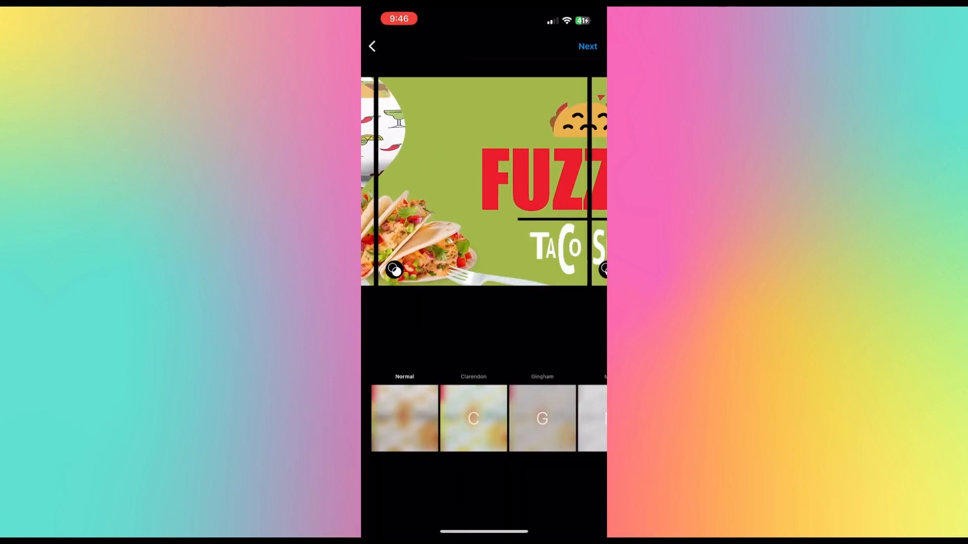
{"action": "scroll", "coordinate": [484, 182], "scroll_direction": "left", "scroll_amount": 12}
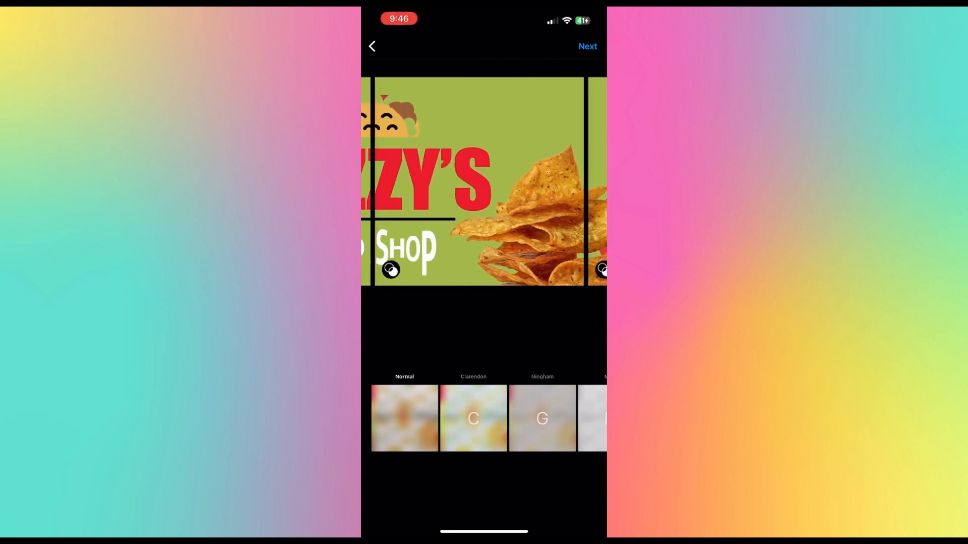
{"action": "scroll", "coordinate": [484, 181], "scroll_direction": "right", "scroll_amount": 12}
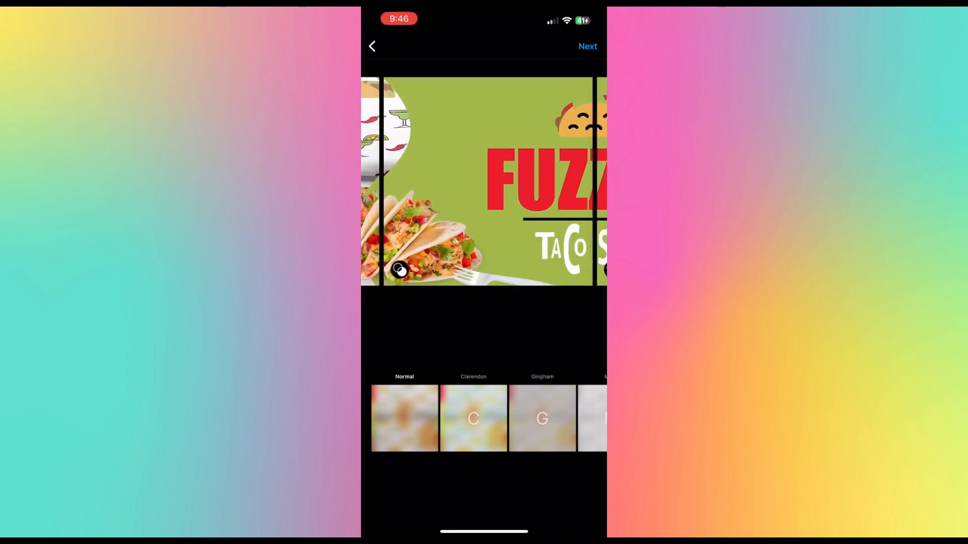
{"action": "left_click", "coordinate": [473, 418]}
{"action": "scroll", "coordinate": [483, 182], "scroll_direction": "left", "scroll_amount": 8}
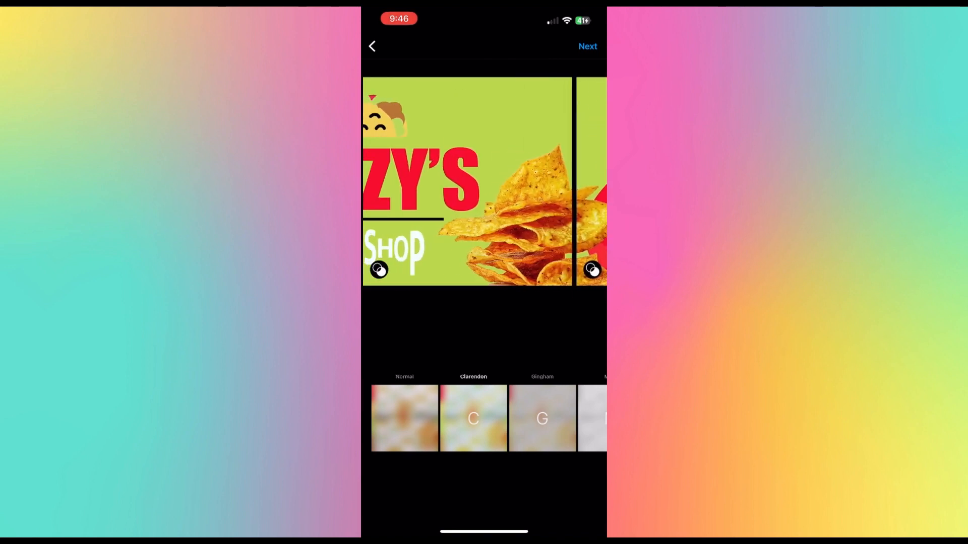
{"action": "scroll", "coordinate": [484, 182], "scroll_direction": "left", "scroll_amount": 10}
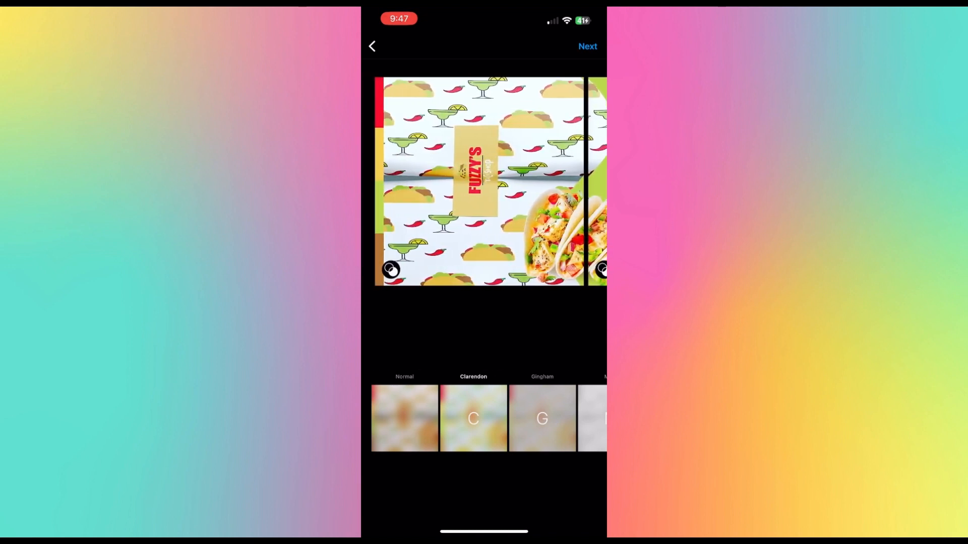
- Continue to the caption page of the new post and enlarge its carousel preview
{"action": "left_click", "coordinate": [587, 46]}
{"action": "left_click", "coordinate": [579, 87]}
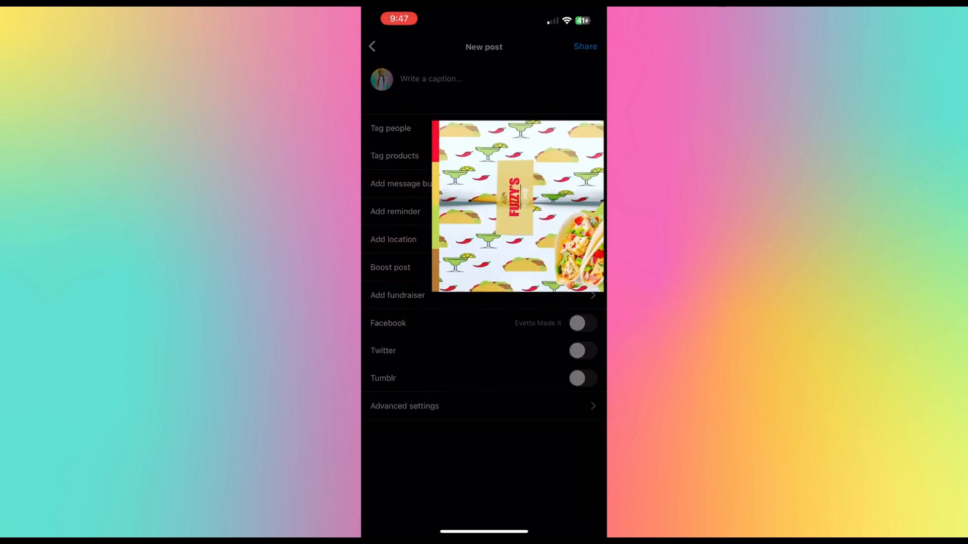